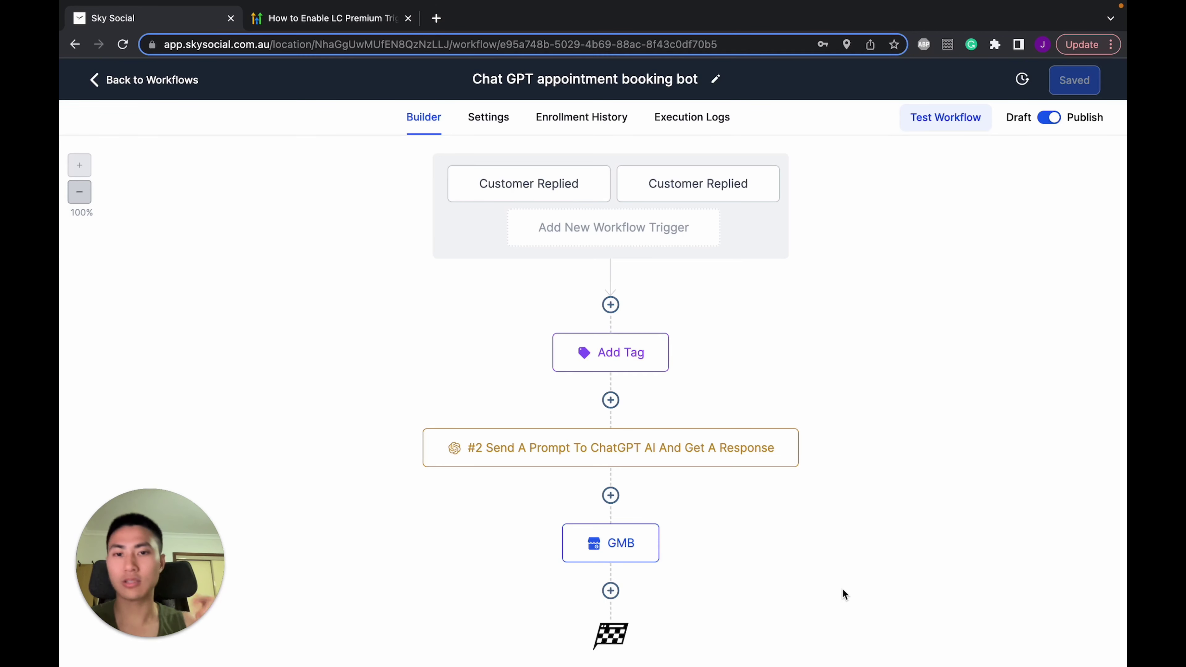
Try a Customer Replied trigger filtered to GMB Messaging replies, then discard it
click(646, 232)
text(custo)
click(869, 407)
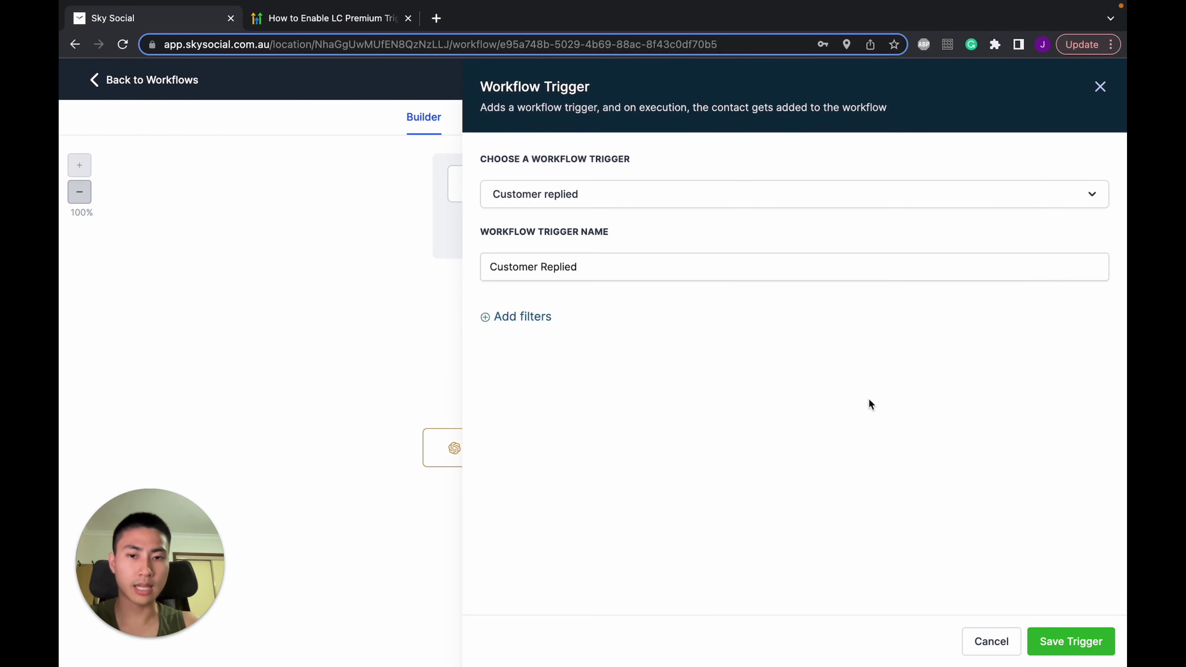
click(525, 319)
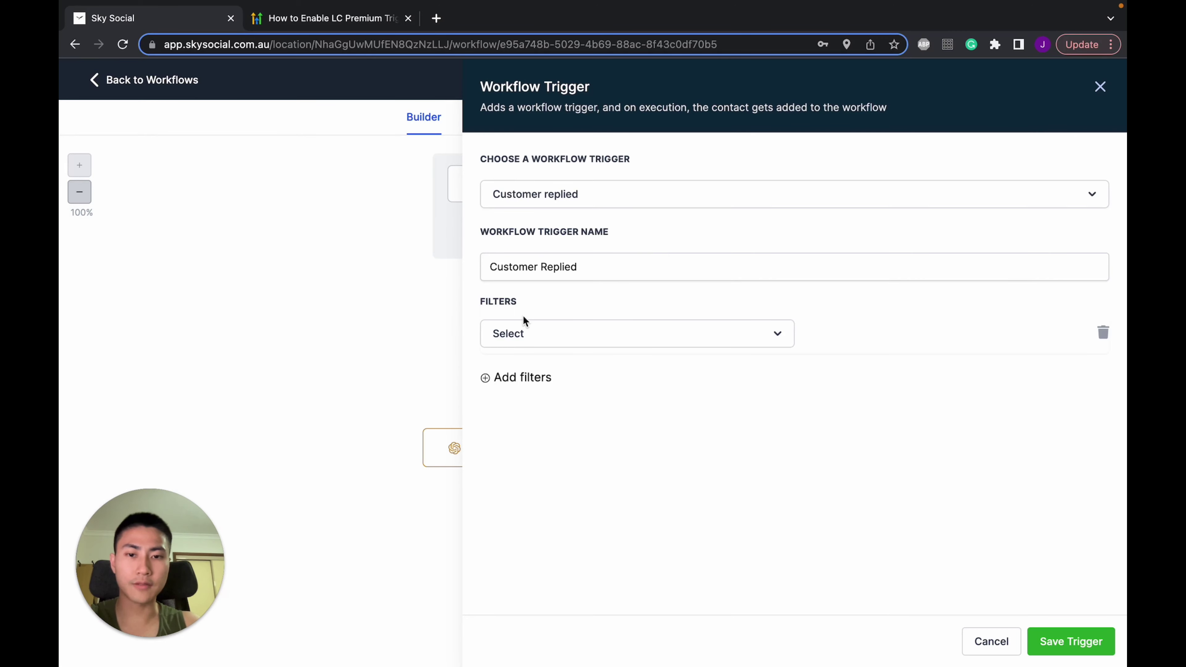
click(568, 345)
scroll(586, 486, down, 2)
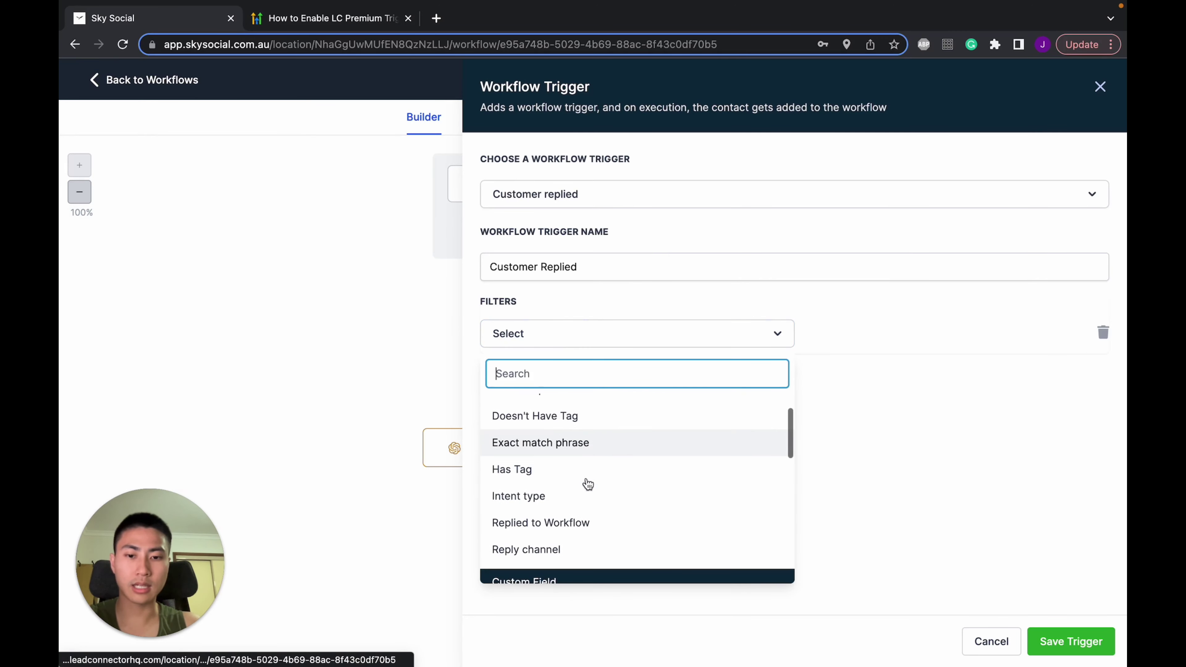
click(563, 549)
click(897, 327)
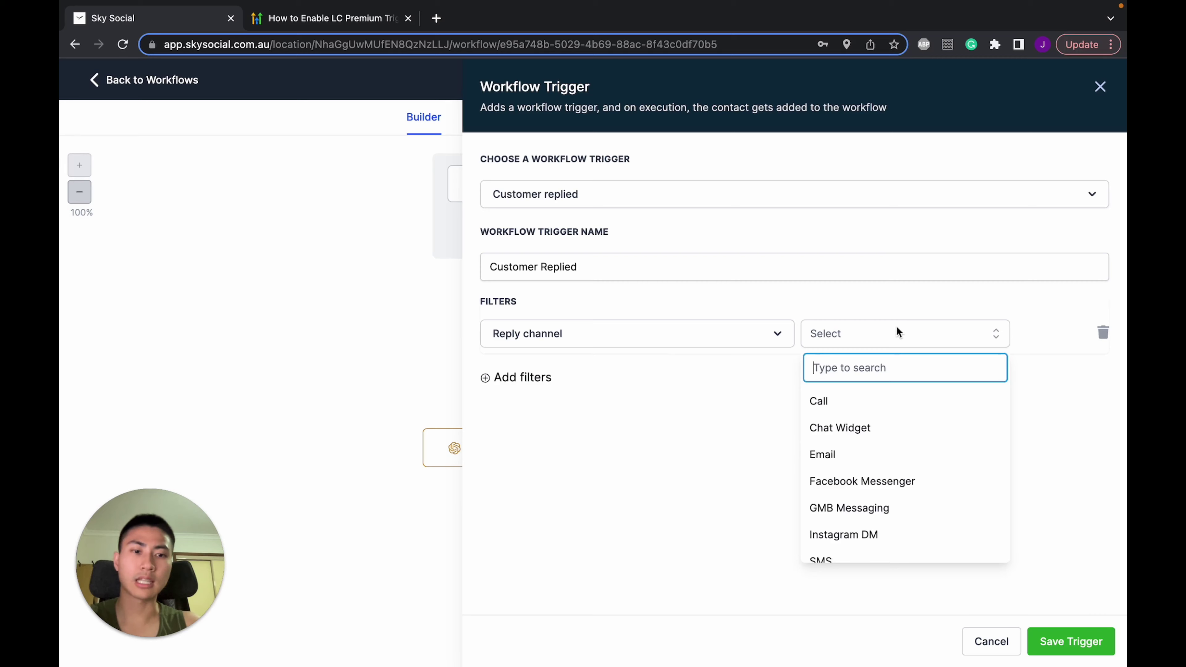
scroll(882, 445, down, 1)
click(973, 493)
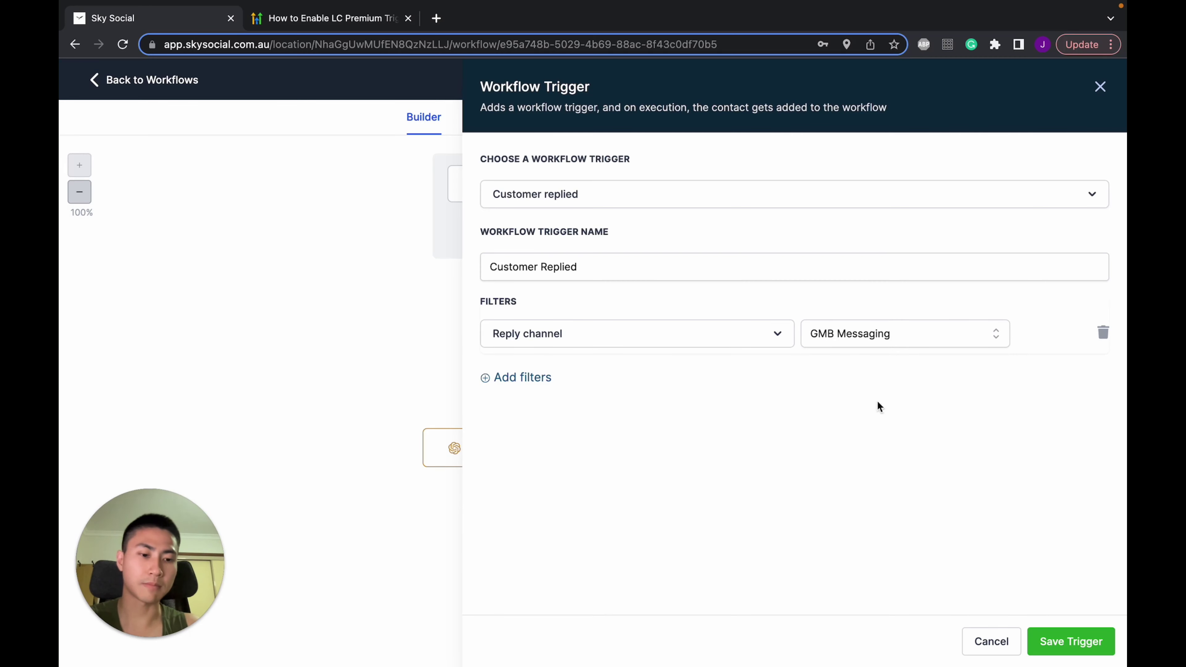
click(991, 647)
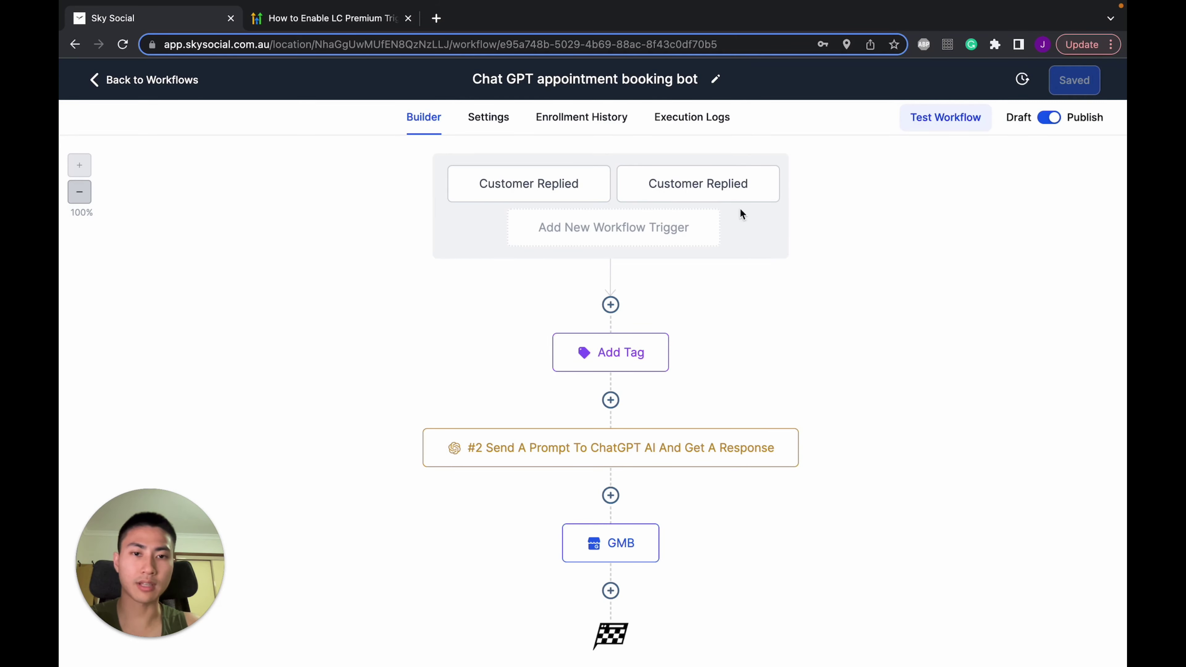
Add a Customer Replied trigger with a reply channel filter of GMB Messaging
click(699, 235)
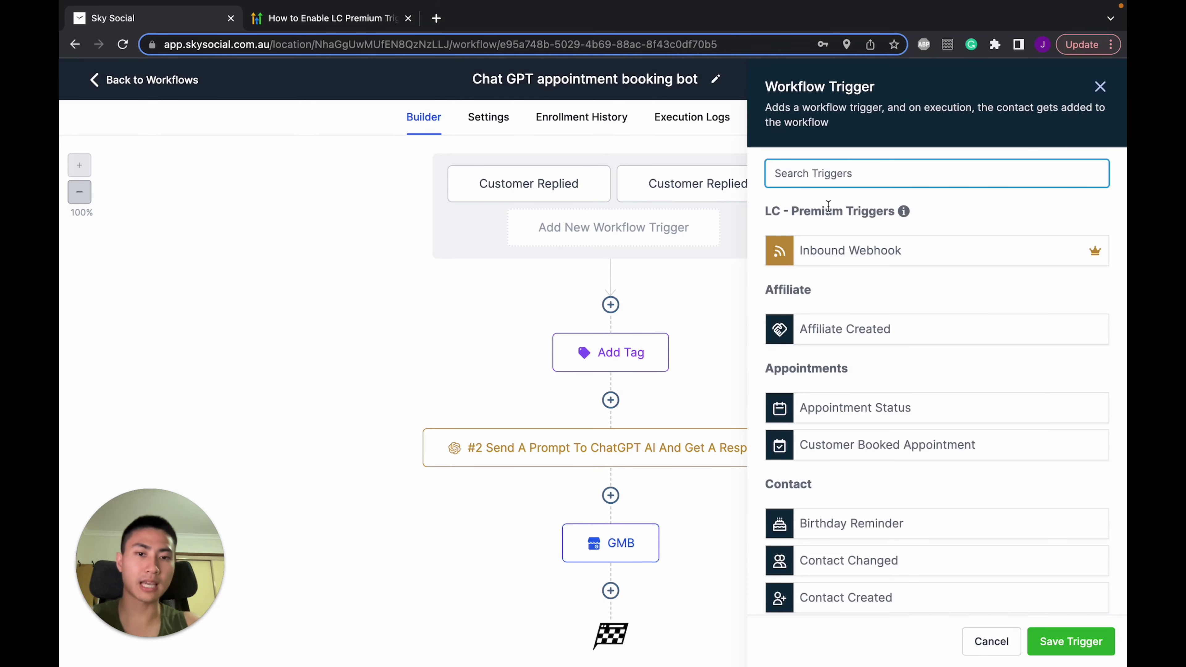
text(cust)
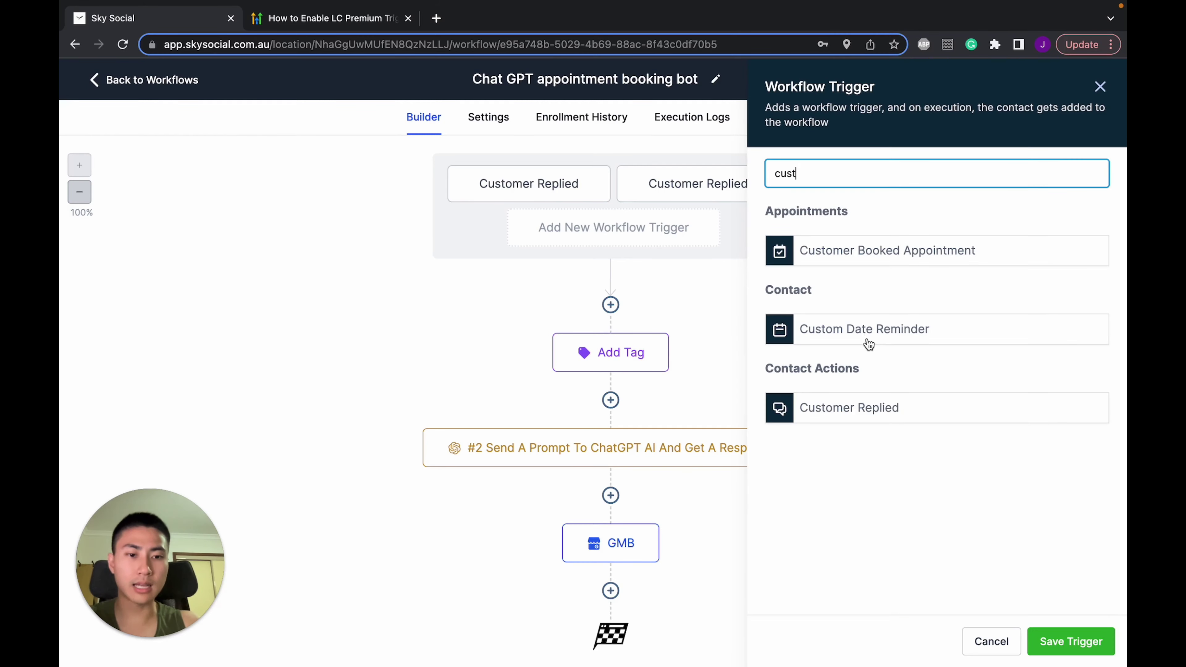
click(864, 406)
click(518, 316)
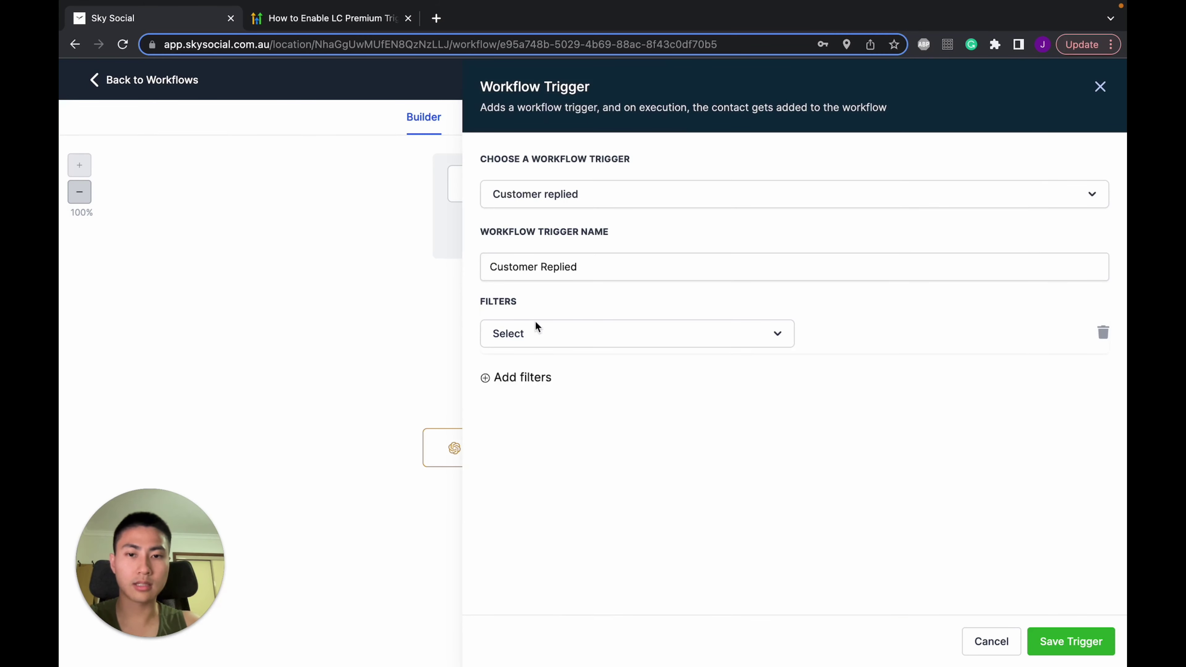
click(556, 334)
scroll(575, 533, down, 2)
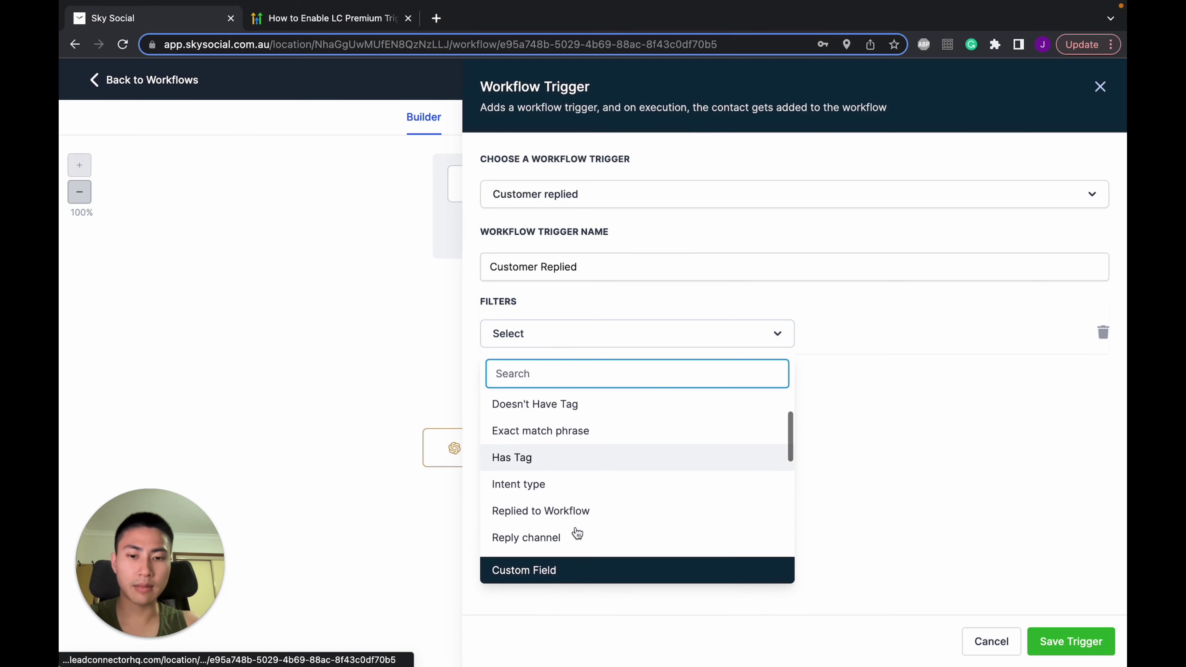
click(557, 538)
click(862, 330)
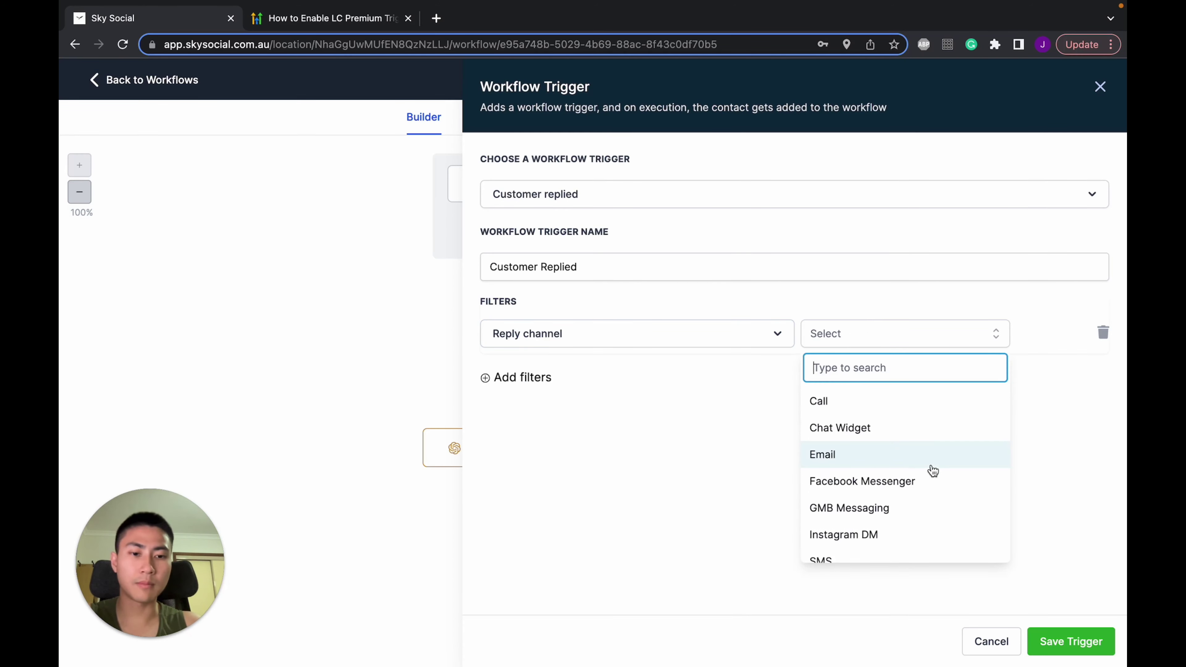
scroll(932, 471, down, 1)
click(892, 492)
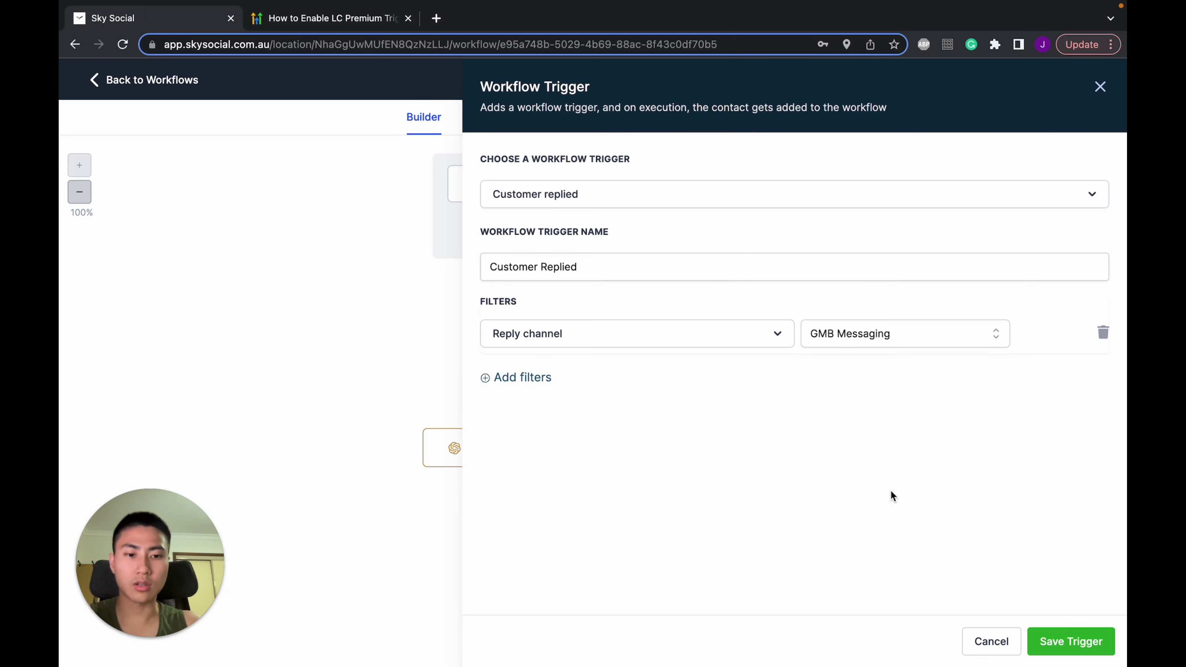
Add a second trigger filter requiring the contact to have the 'chatgpt' tag
click(544, 379)
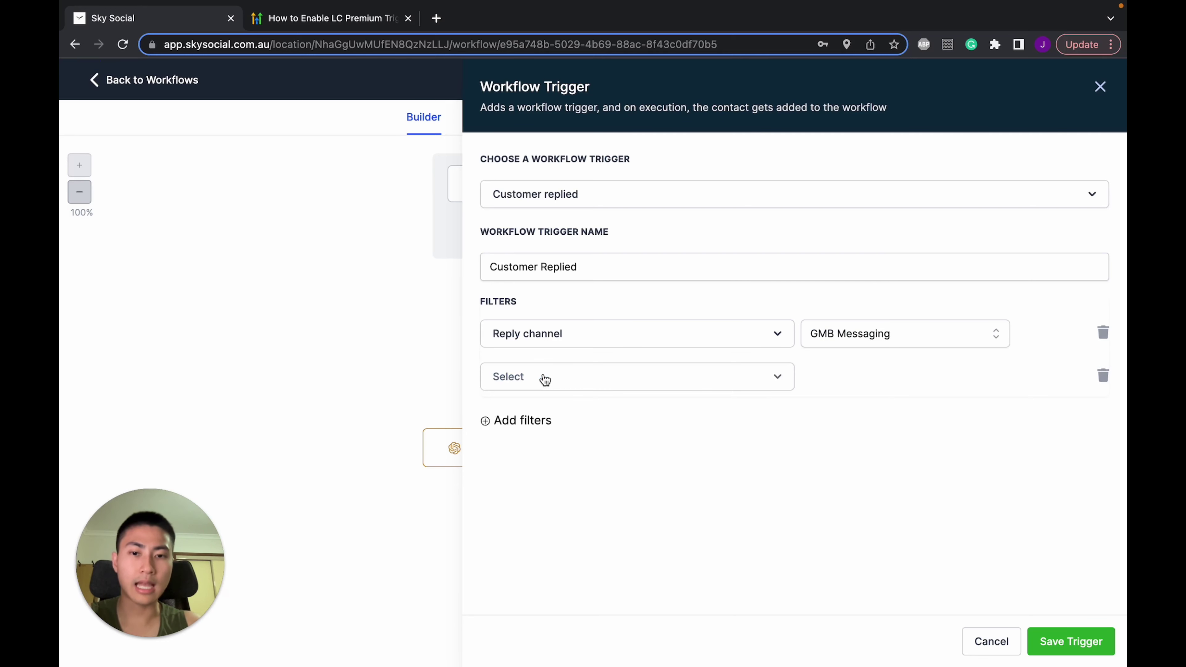
click(600, 380)
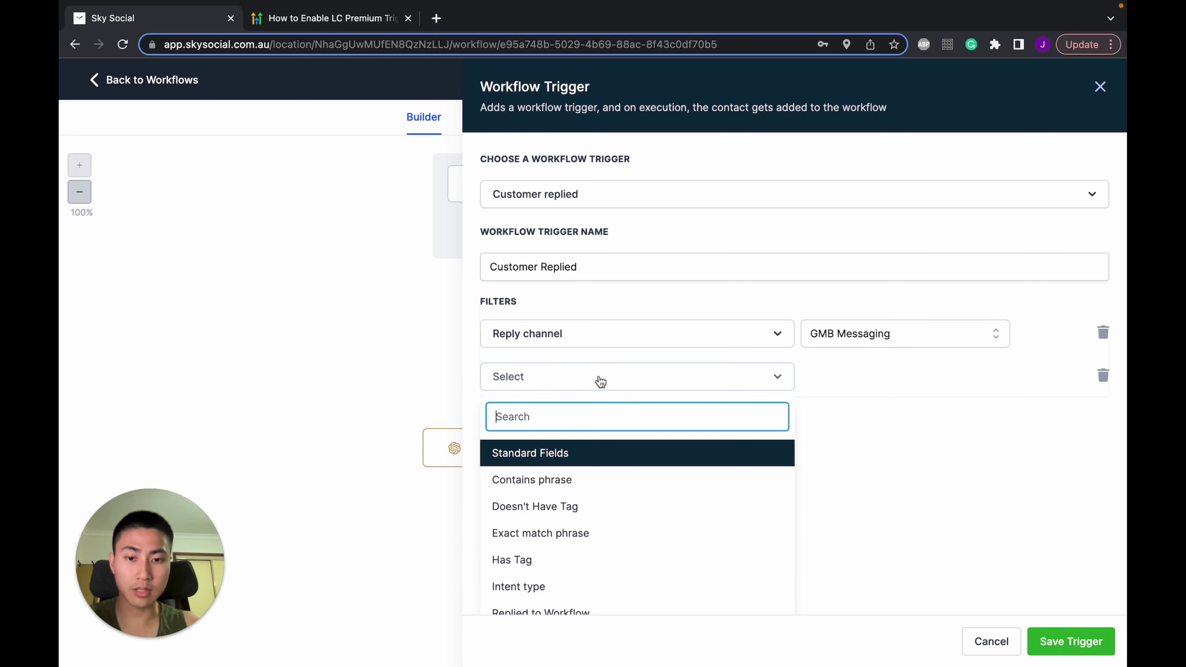
click(587, 559)
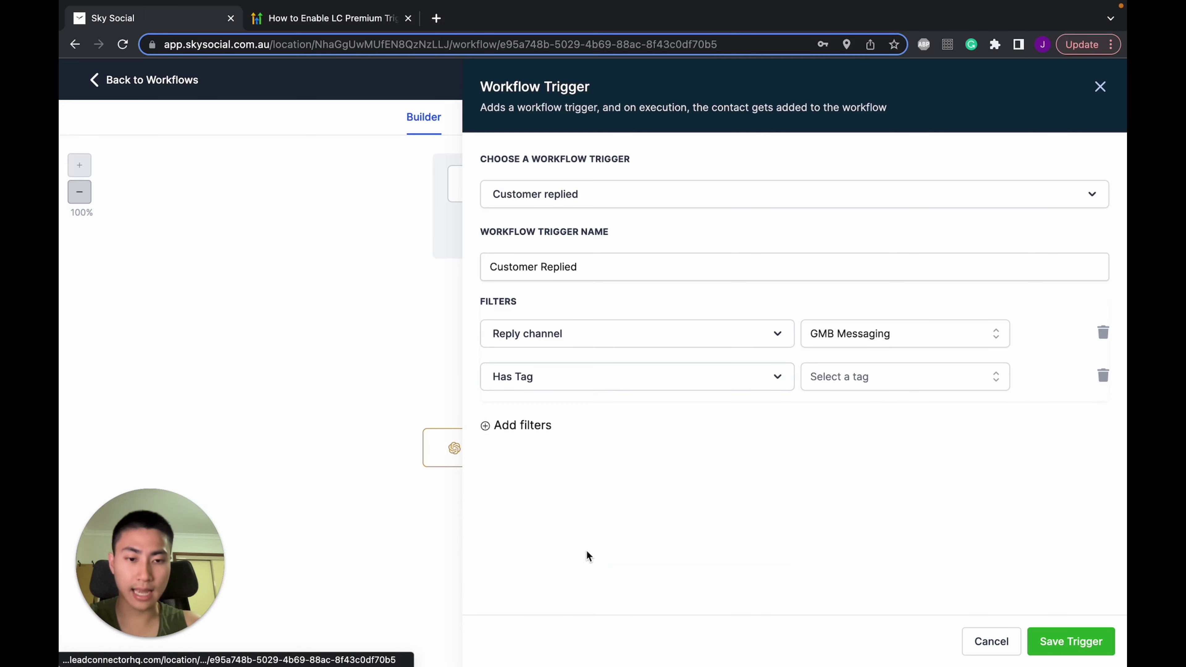
click(910, 370)
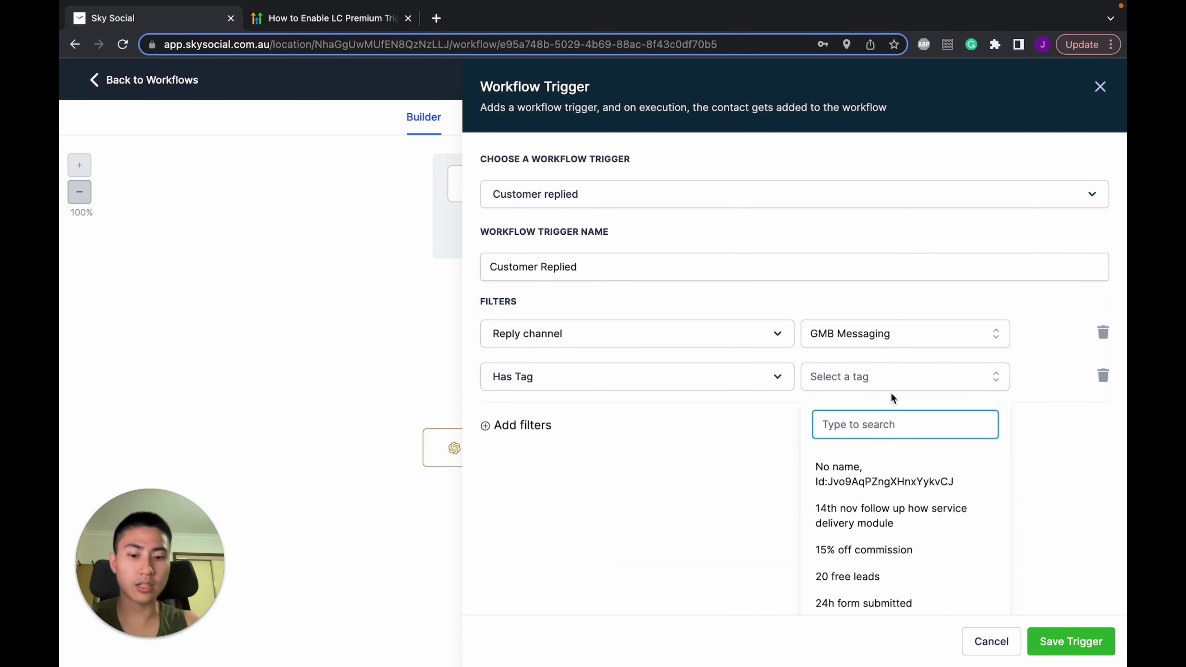
text(chatgot)
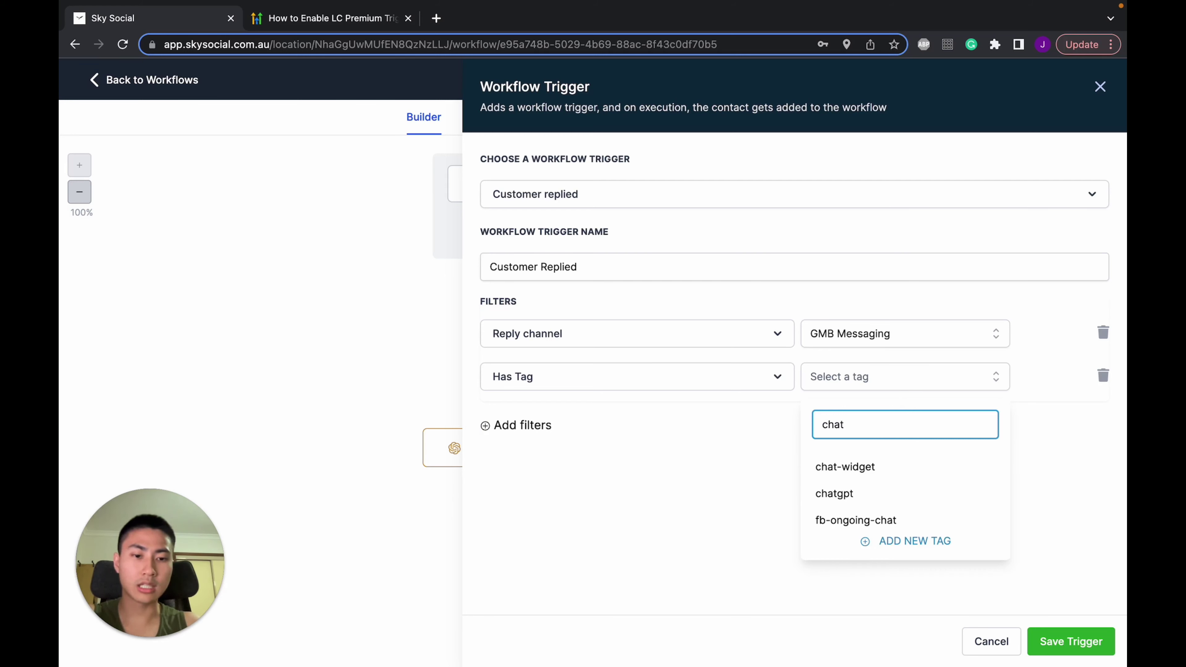
key(BackSpace)
key(BackSpace)
text(pt)
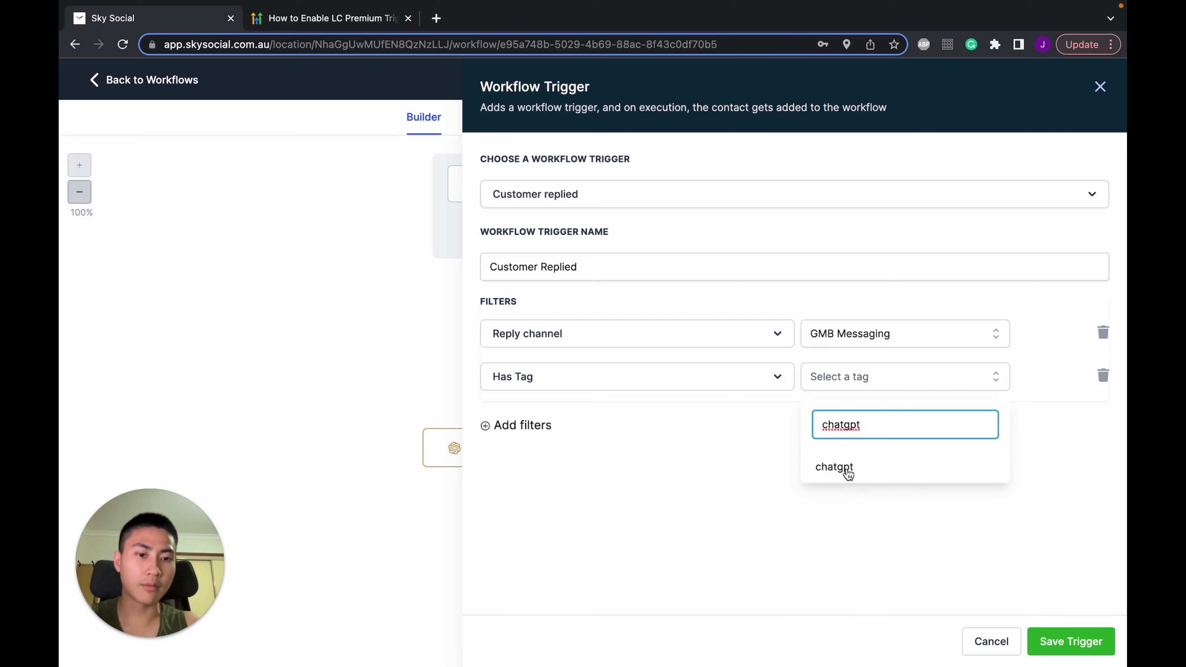
key(BackSpace)
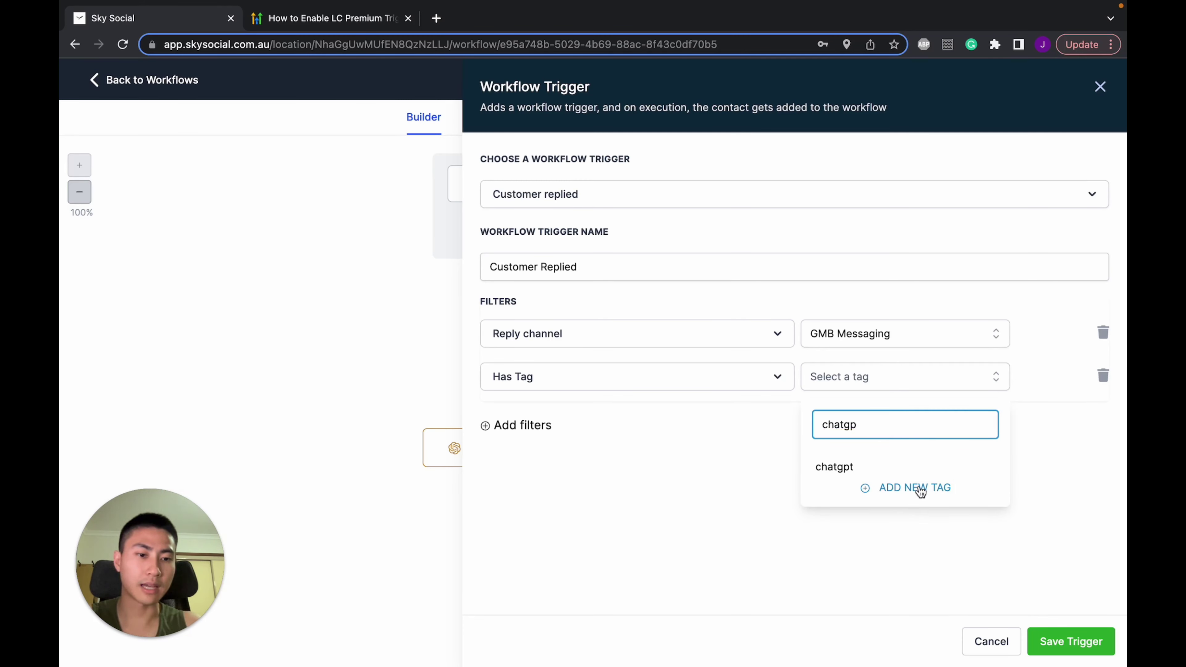
text(t)
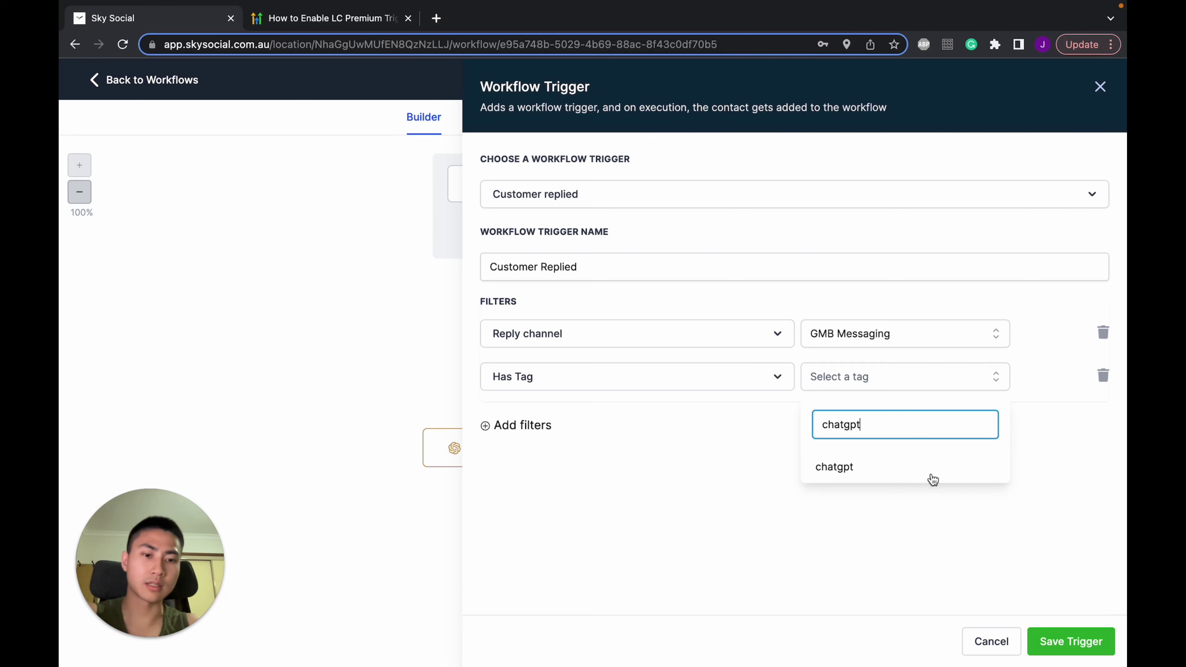
click(883, 472)
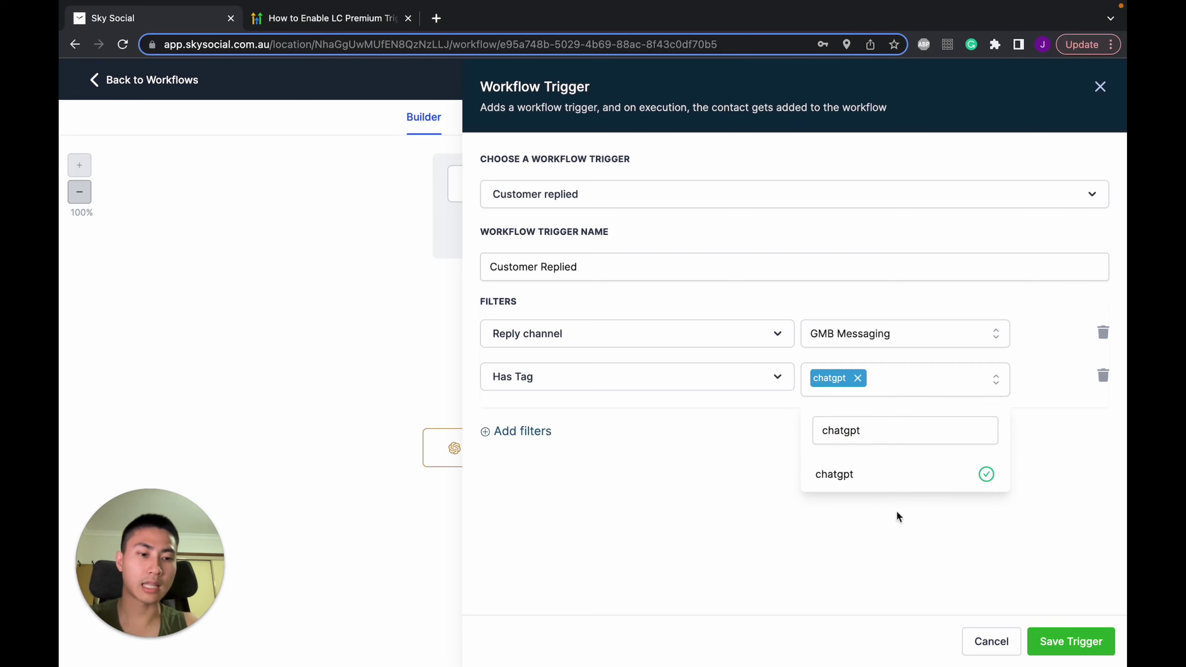
click(1051, 655)
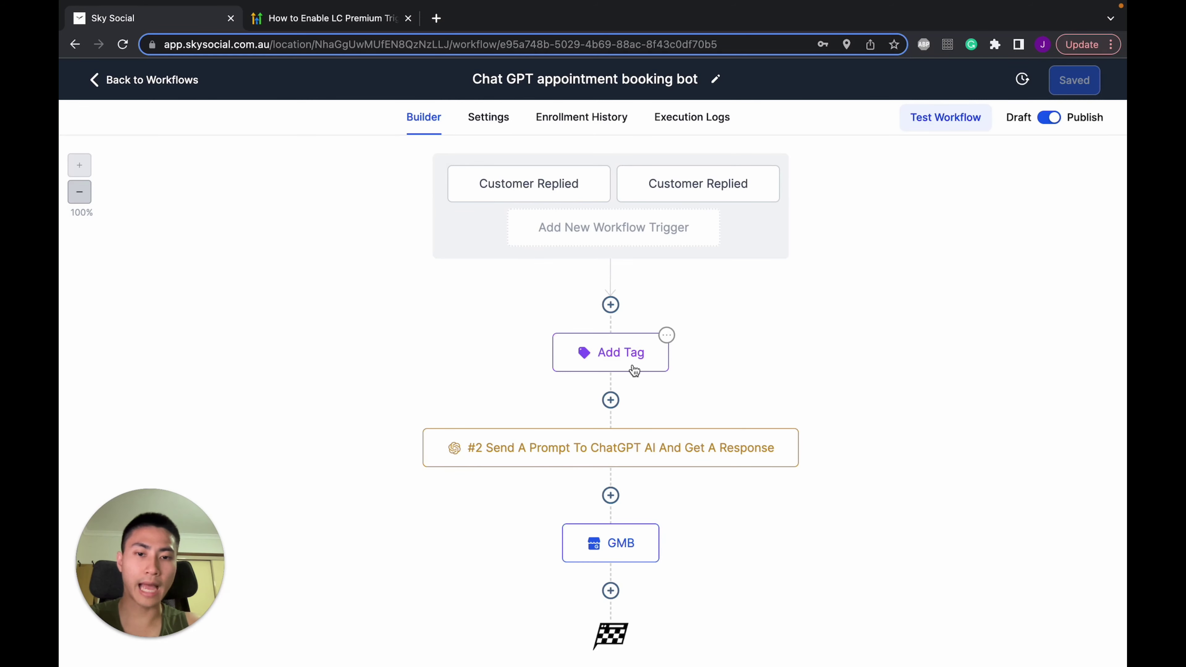
Add an Add Contact Tag action for 'chatgpt', then a ChatGPT action after it
click(611, 307)
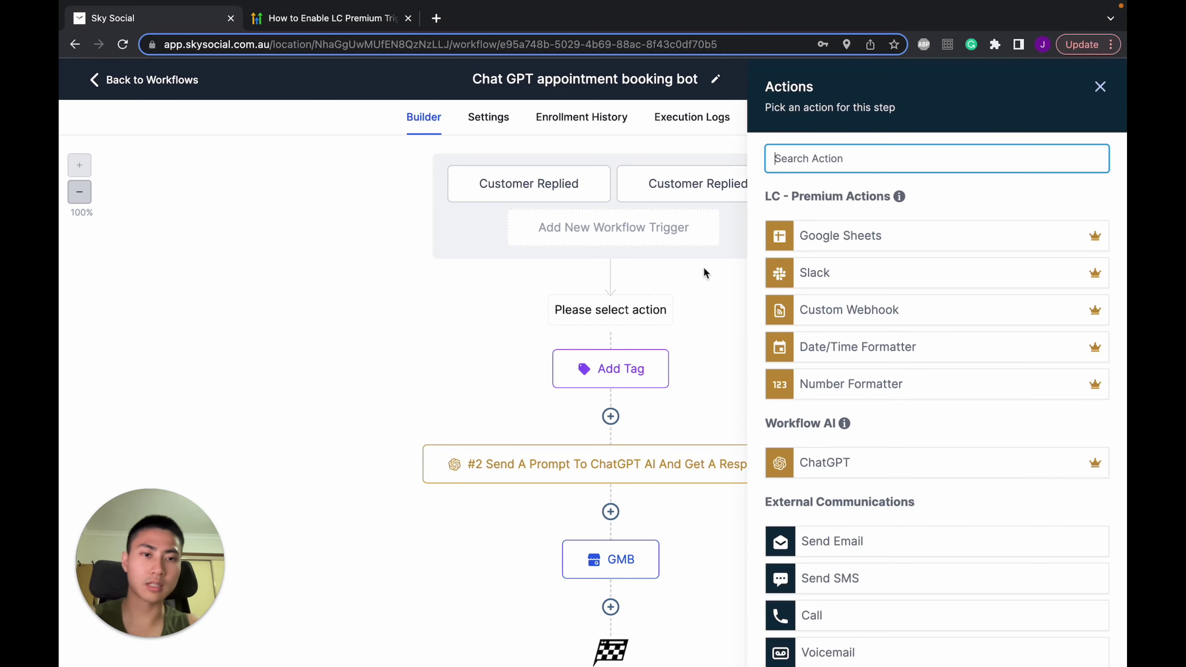
text(tag)
click(852, 268)
click(863, 260)
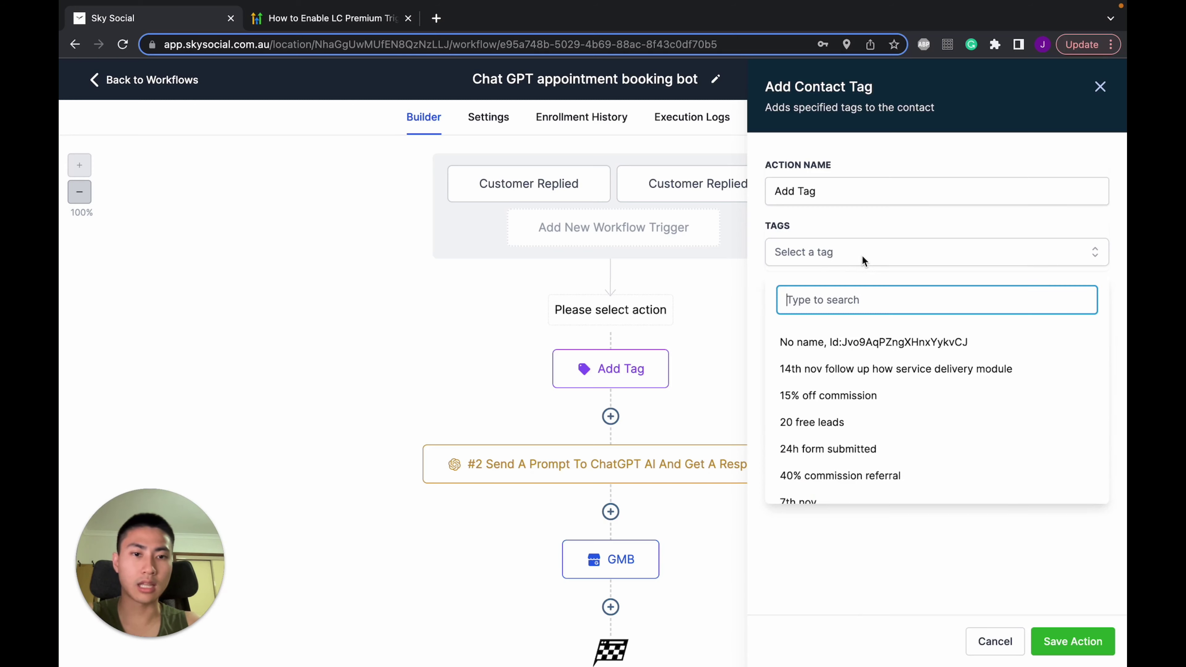
text(chatgpt)
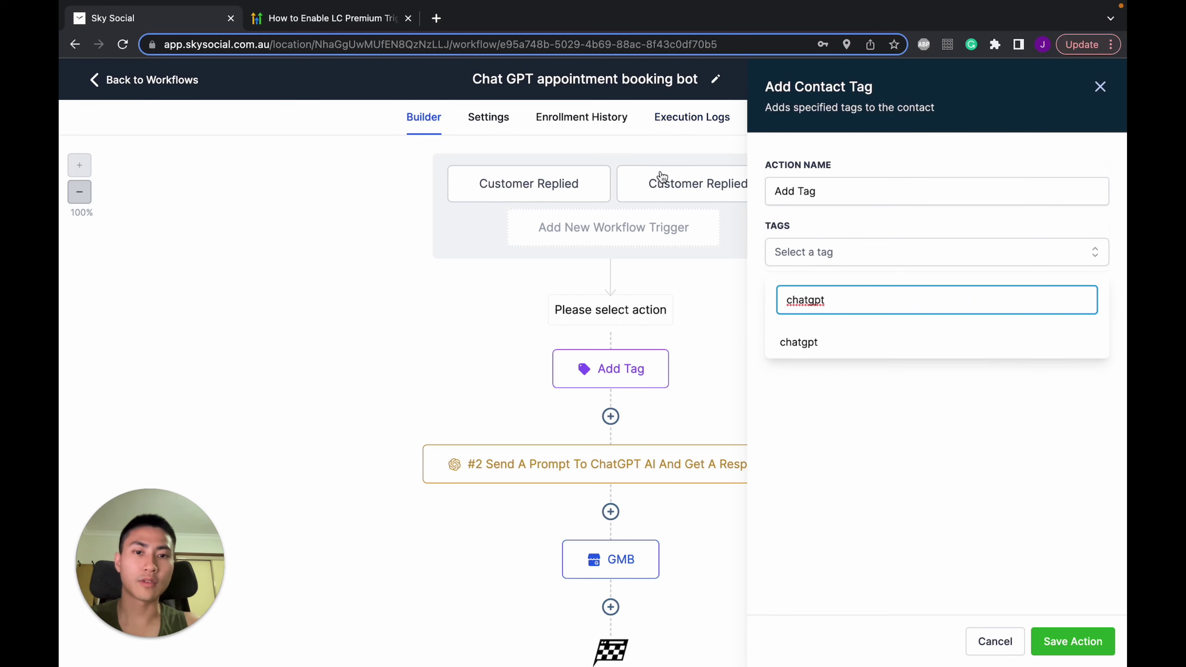
click(799, 343)
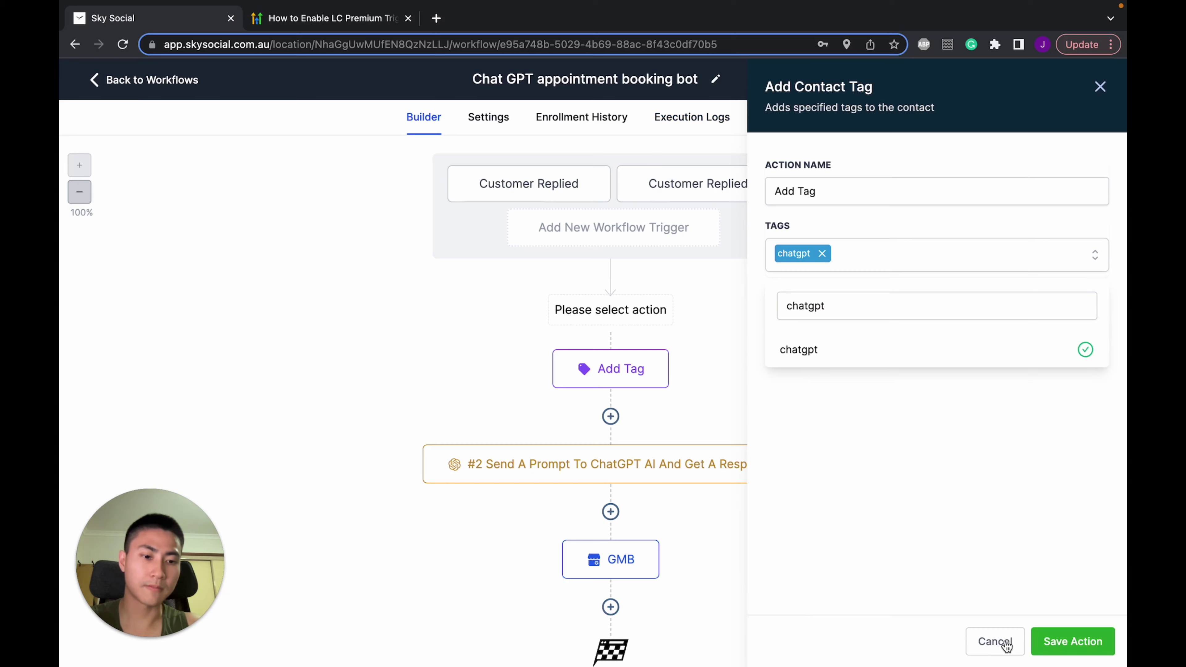
click(995, 643)
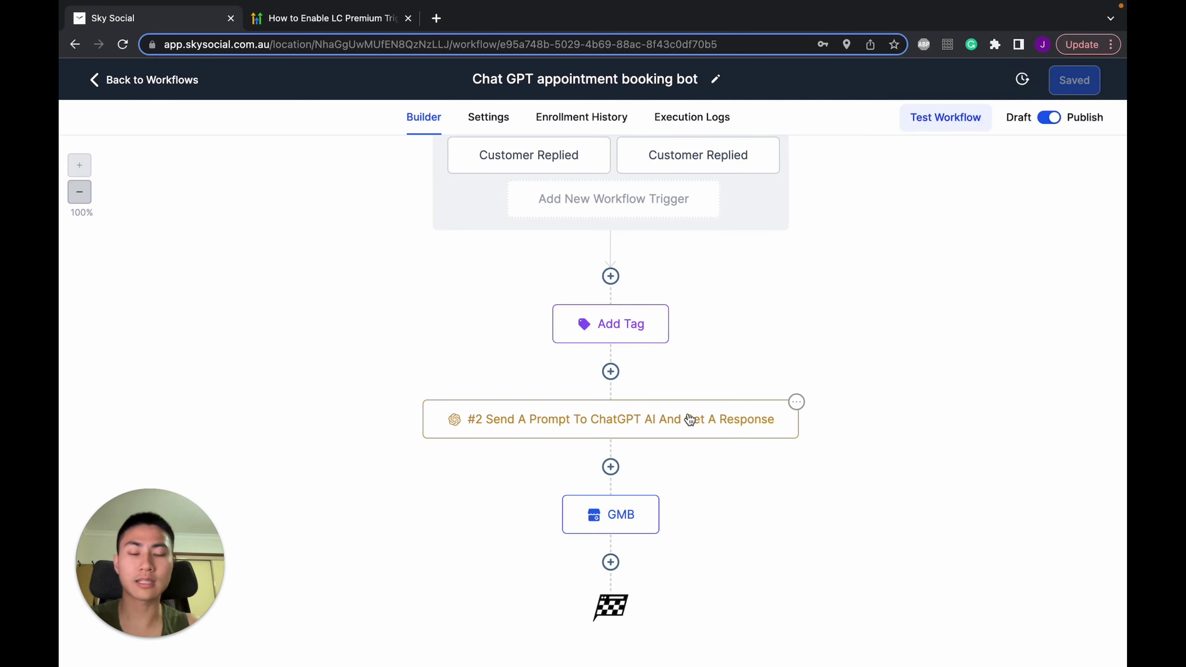
click(610, 372)
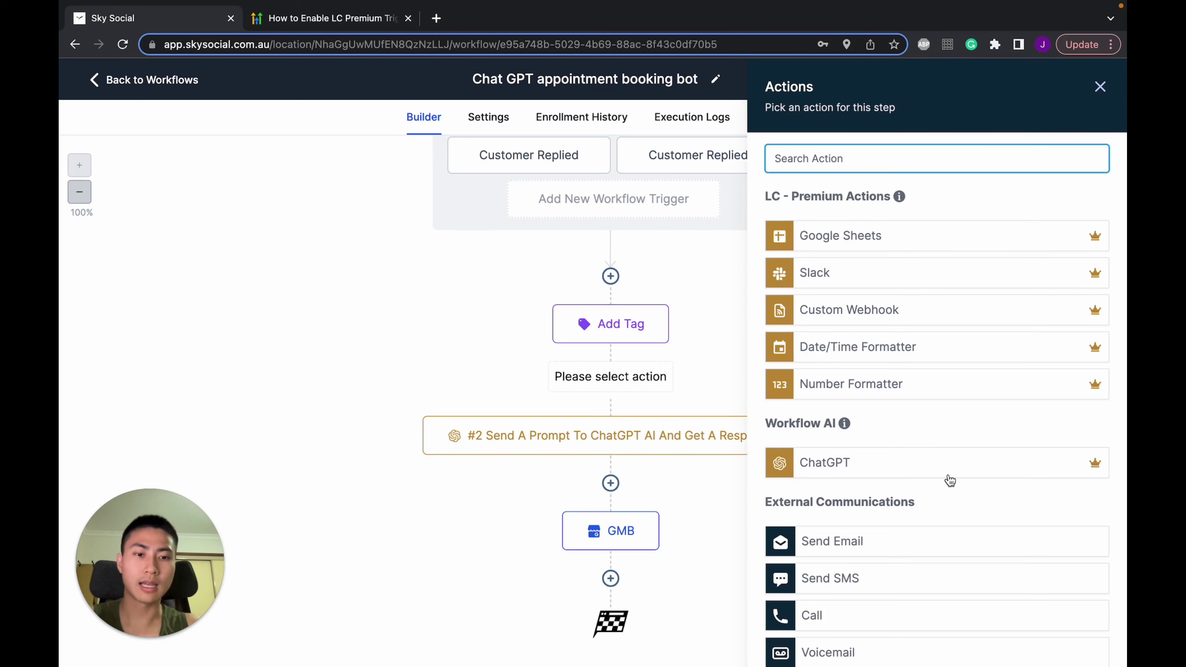
click(829, 470)
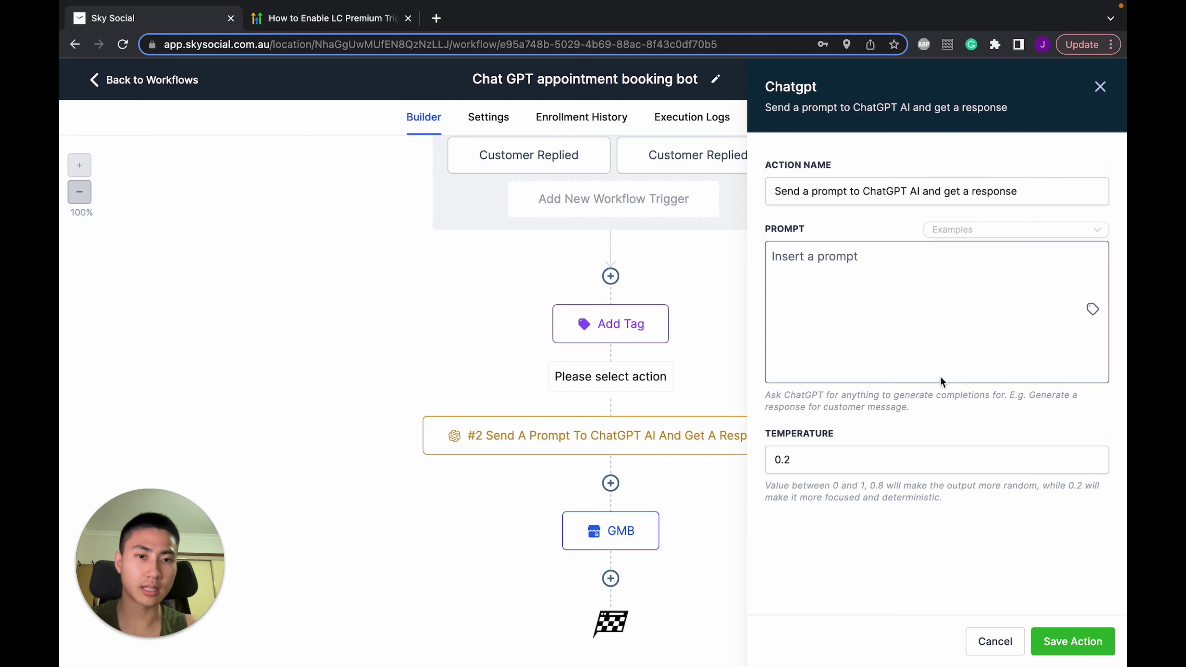
Revise the booking-bot prompt text, adding a quote mark before '{{message.body}}'
click(876, 282)
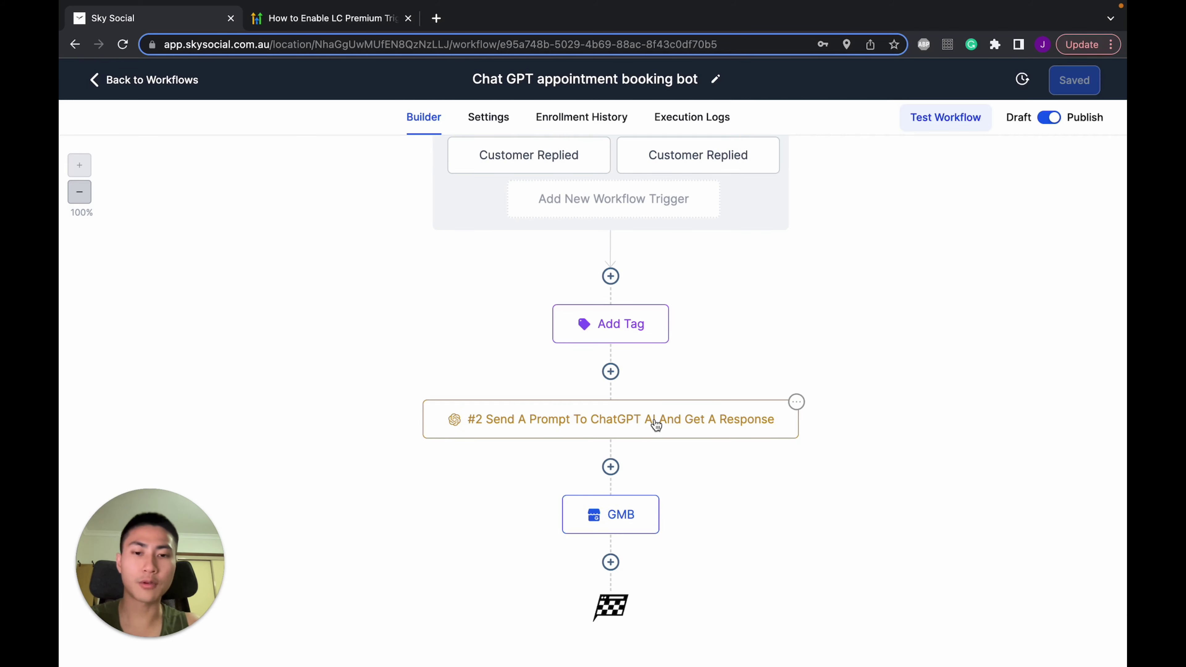
click(657, 420)
click(950, 341)
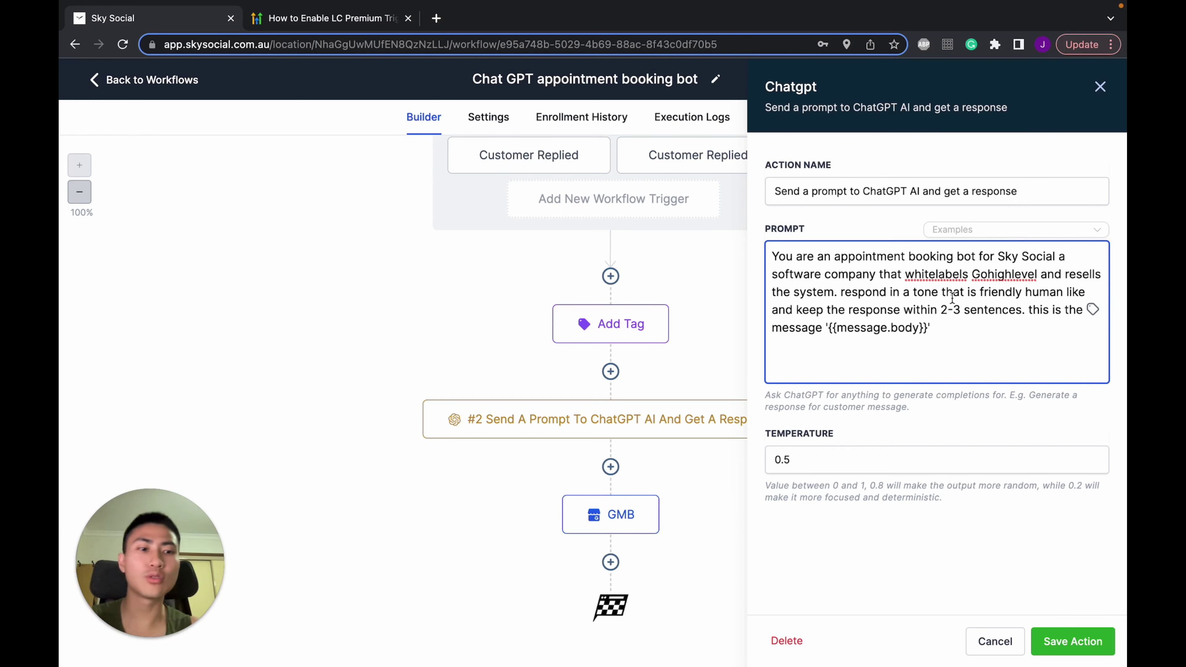
drag(940, 311, 961, 311)
click(964, 311)
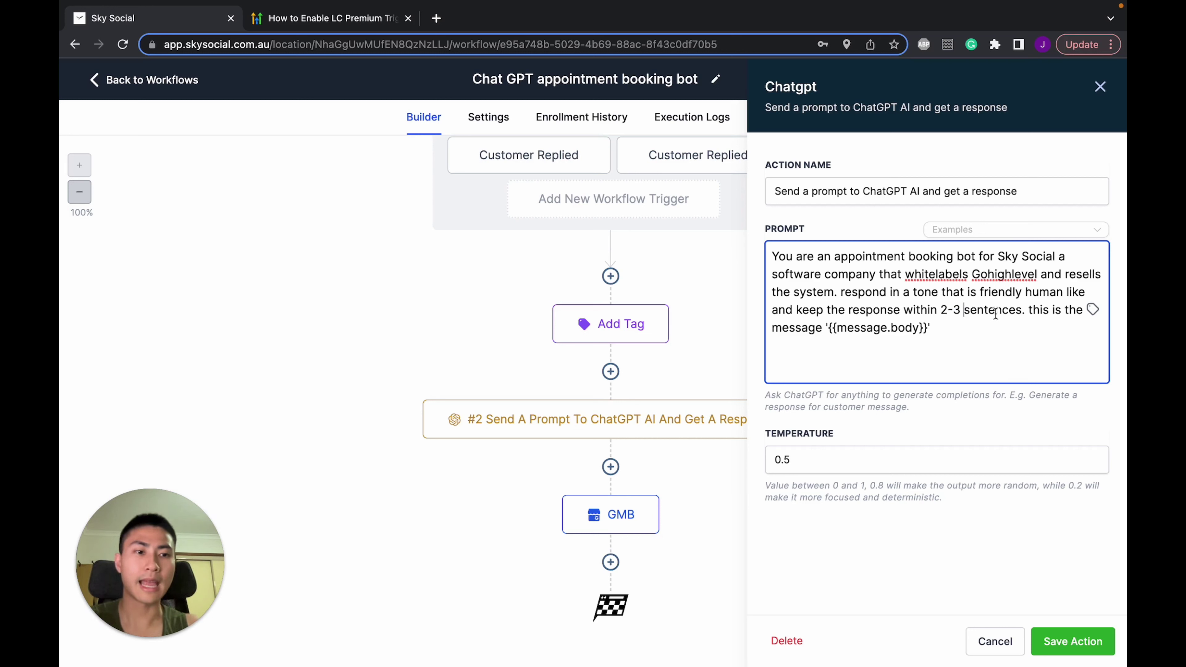
drag(828, 328, 874, 328)
click(909, 328)
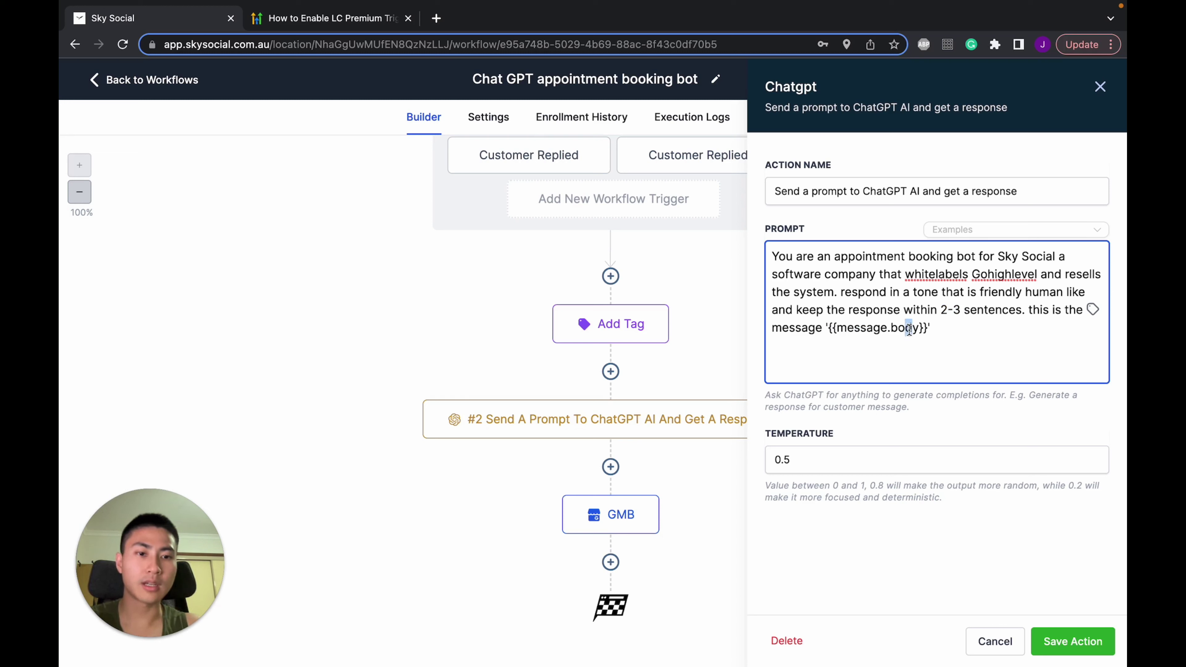
click(830, 328)
text(')
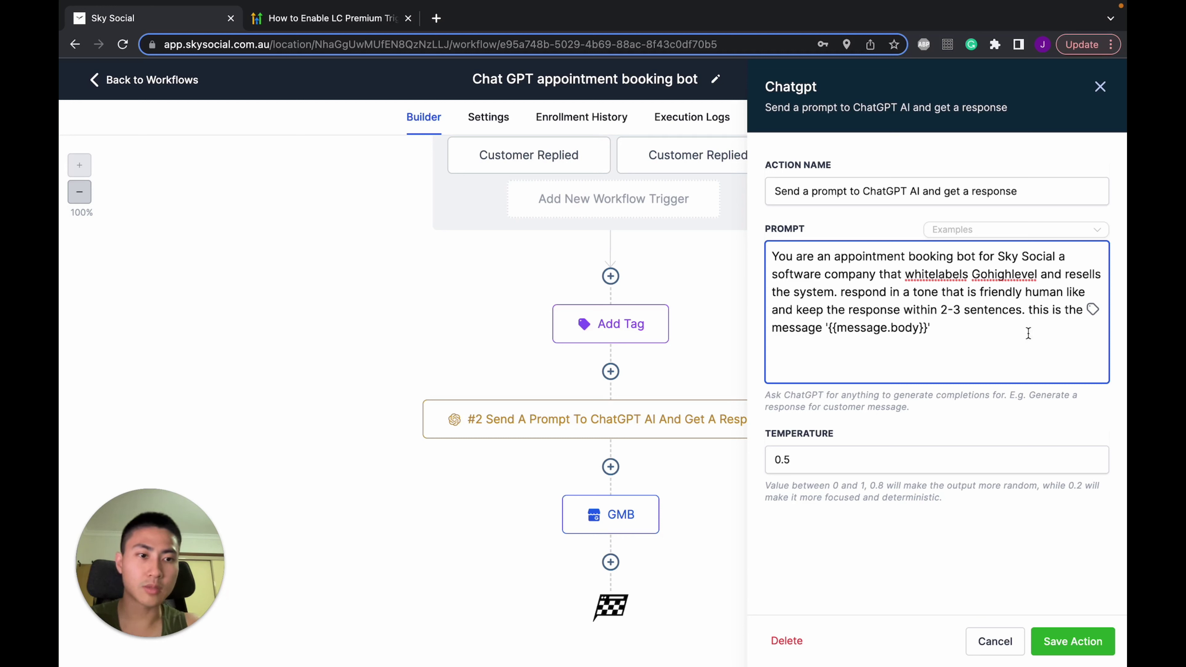
click(1094, 311)
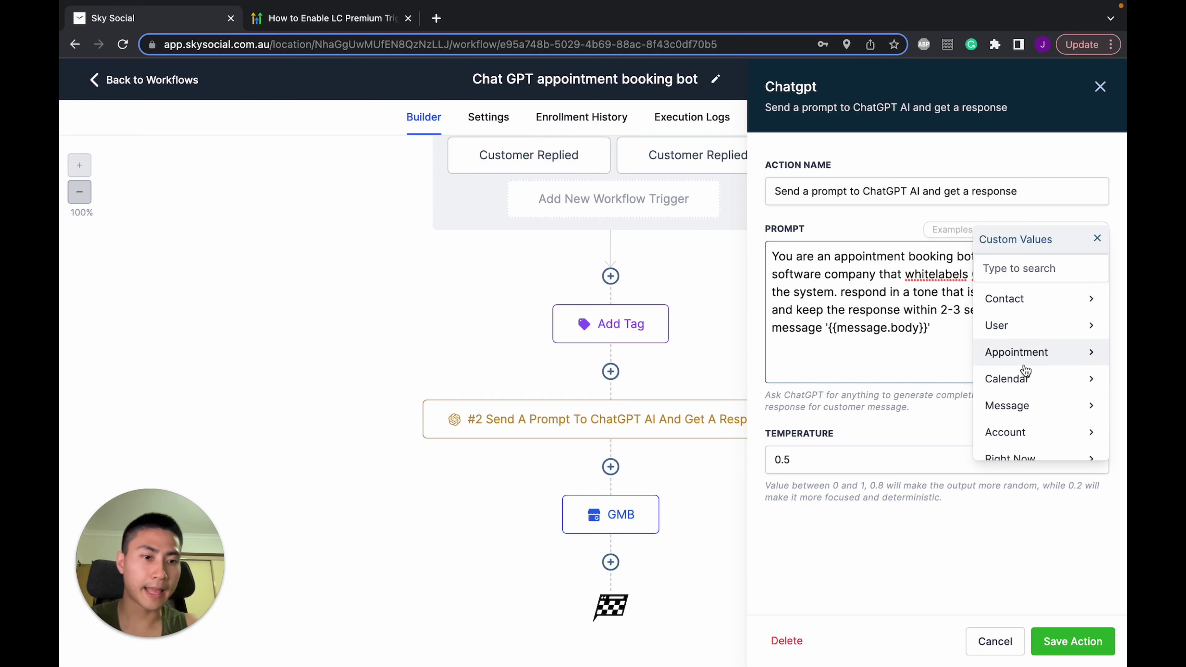
scroll(1026, 371, down, 1)
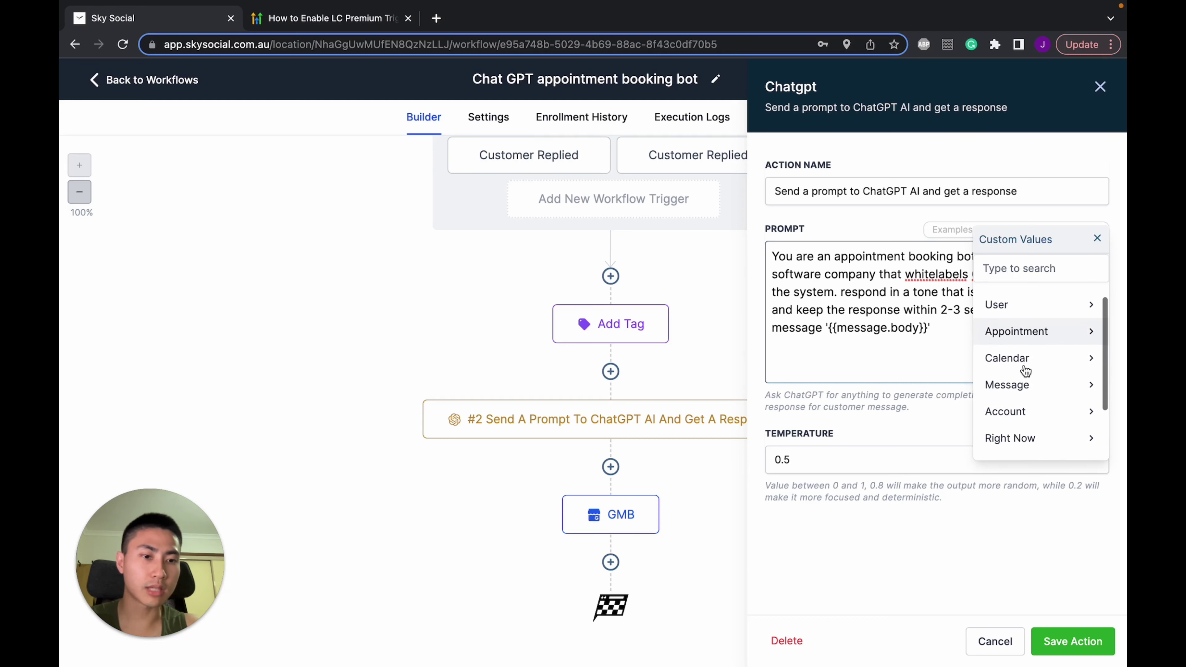
click(1015, 384)
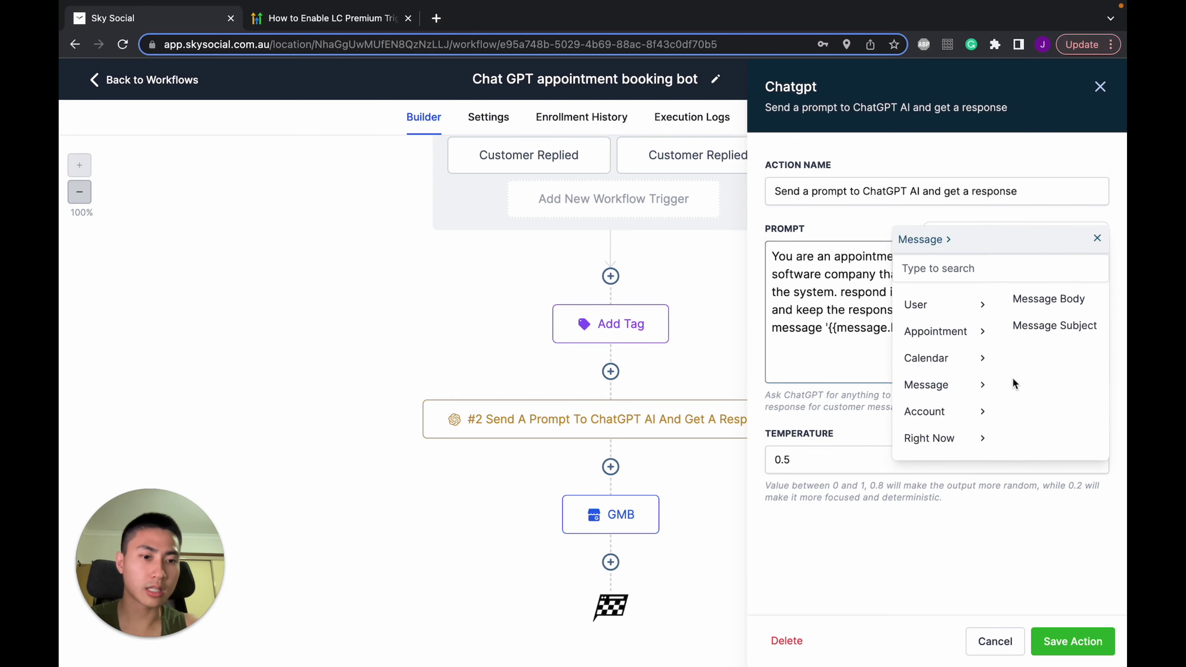
click(1058, 300)
drag(1043, 330, 934, 333)
key(BackSpace)
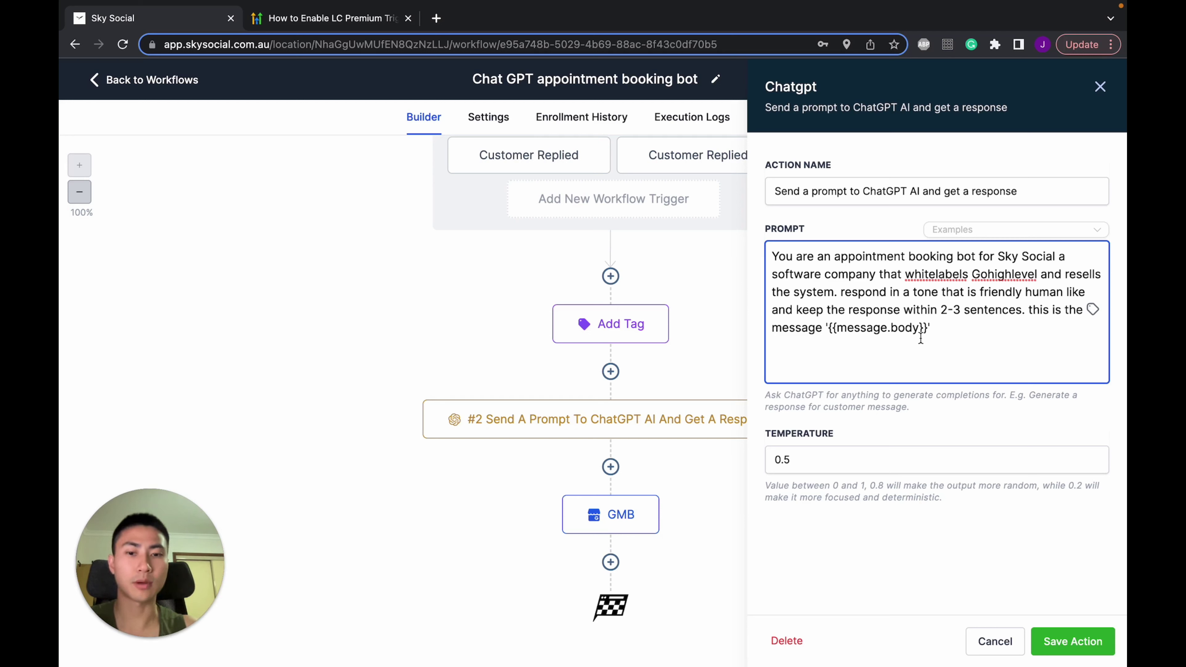
Confirm the temperature of 0.5 and save the ChatGPT action
click(817, 466)
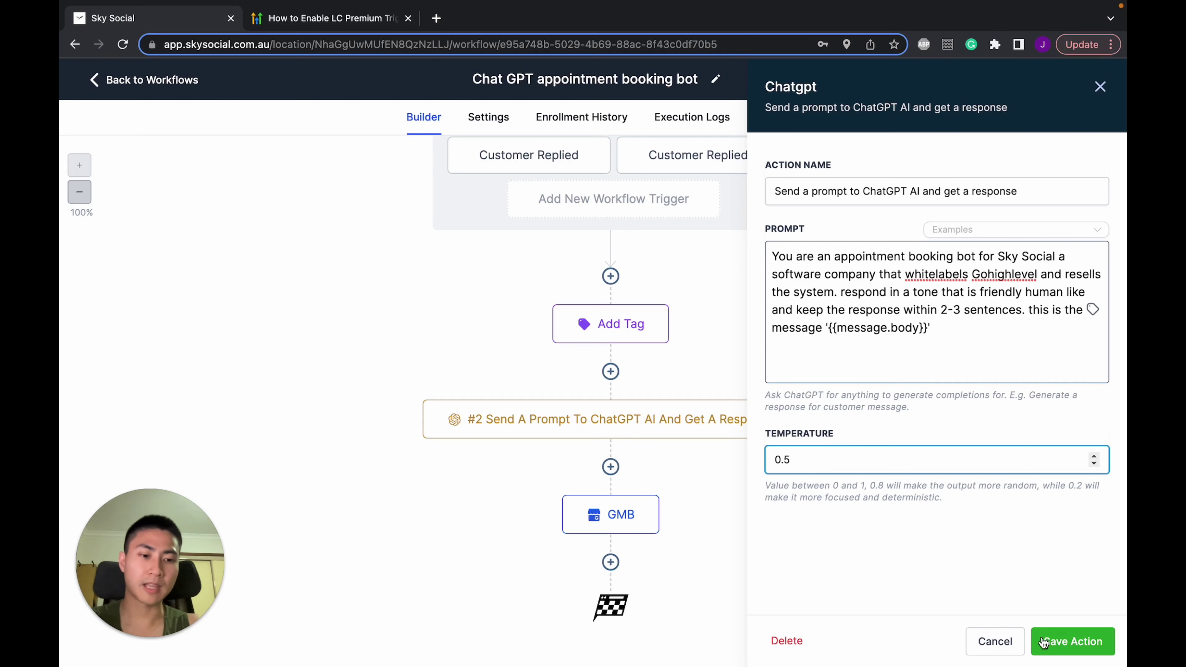
click(1073, 641)
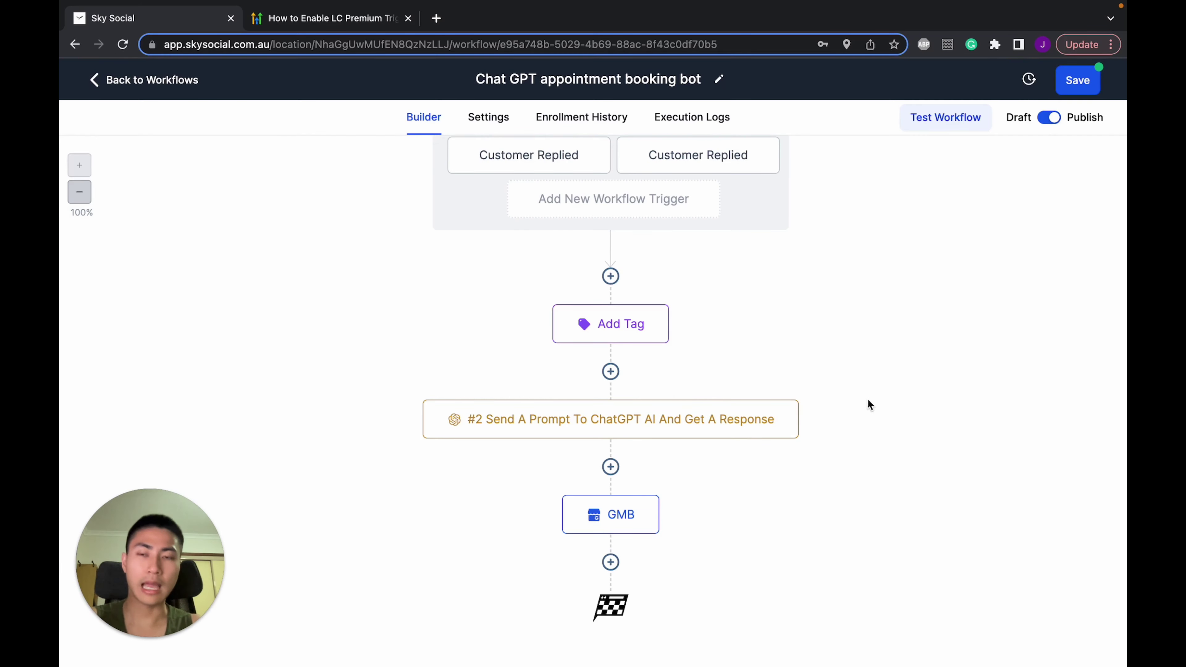
click(349, 21)
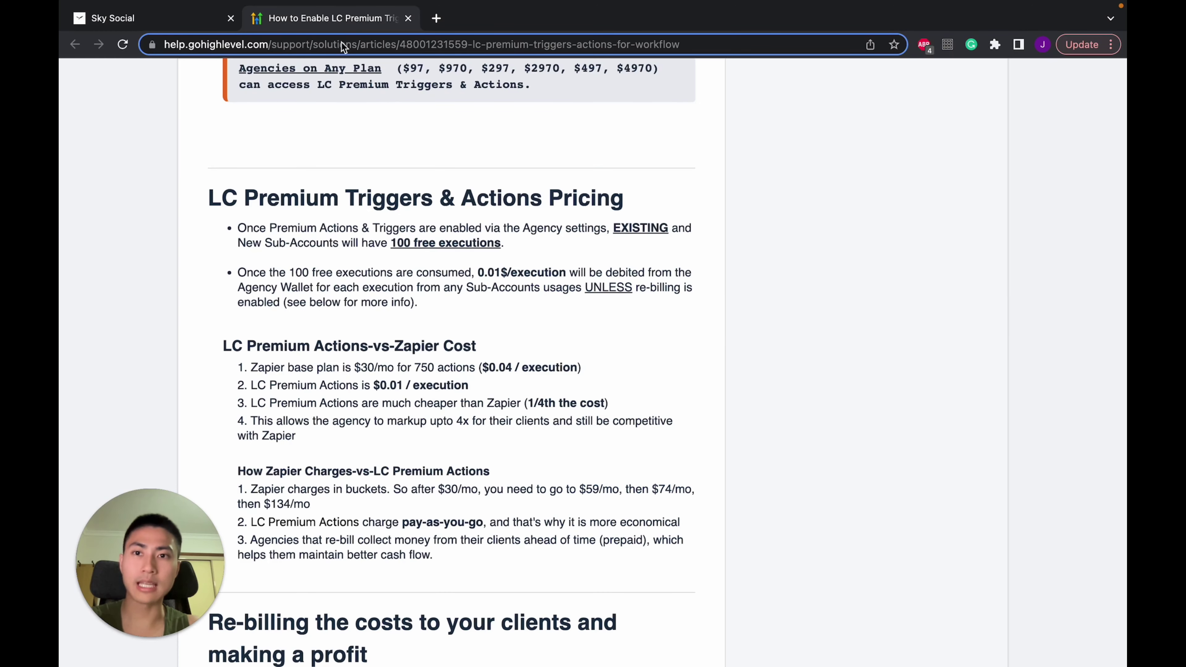
scroll(522, 193, down, 2)
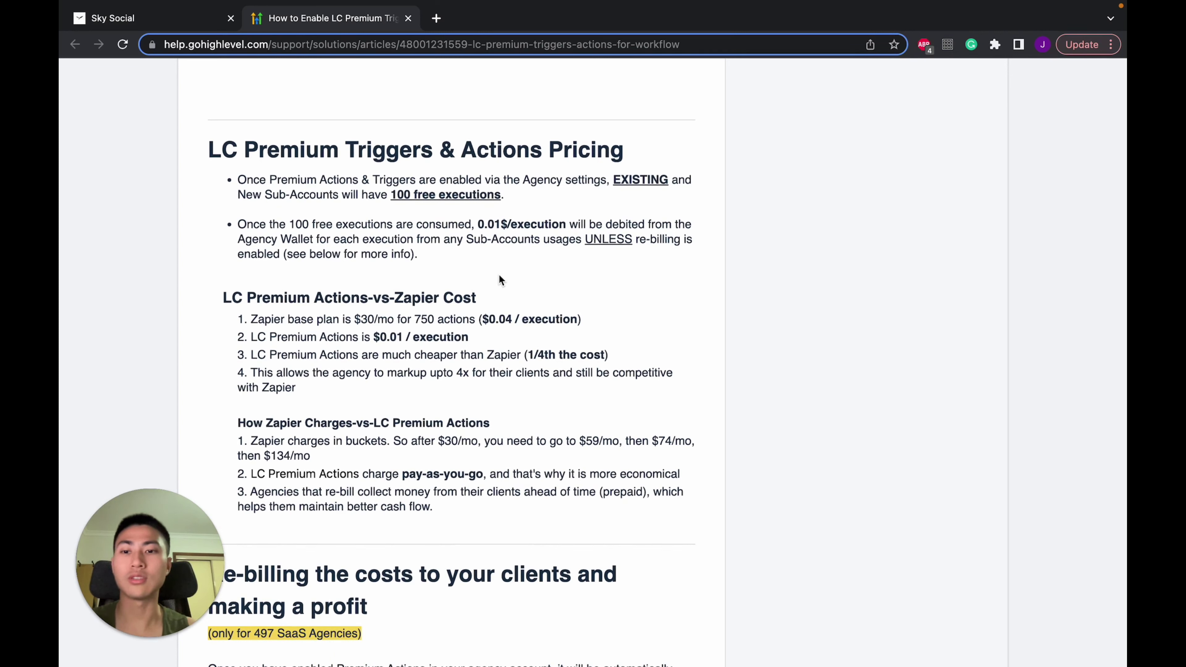
drag(372, 180, 446, 205)
click(445, 204)
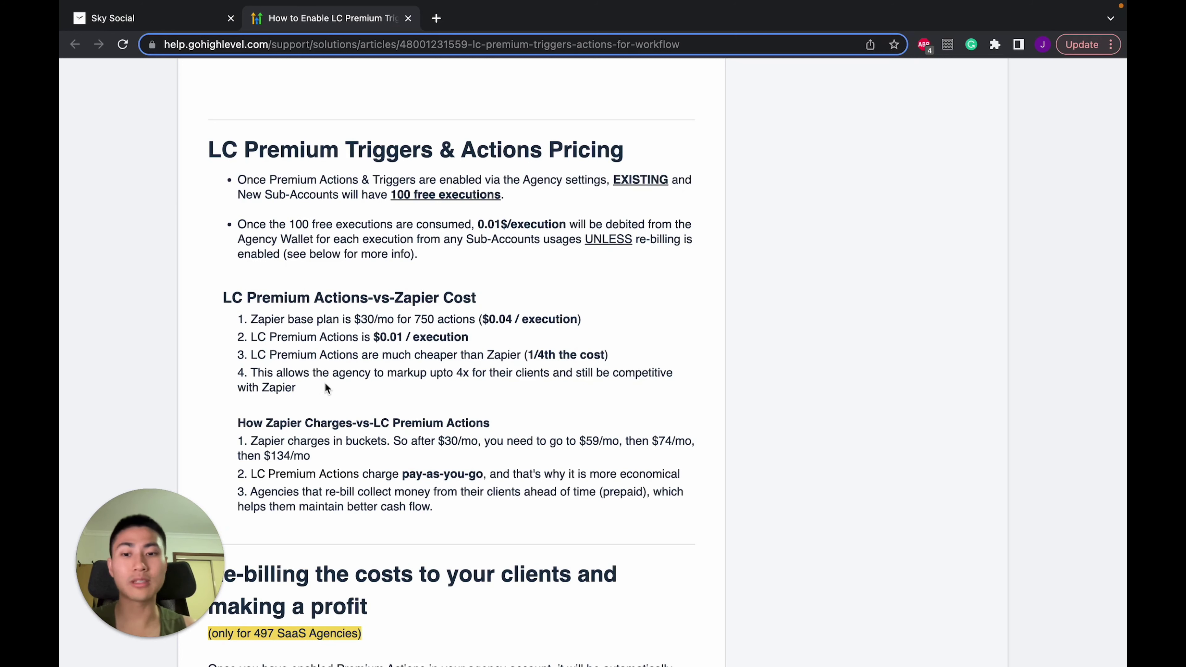
scroll(326, 383, up, 1)
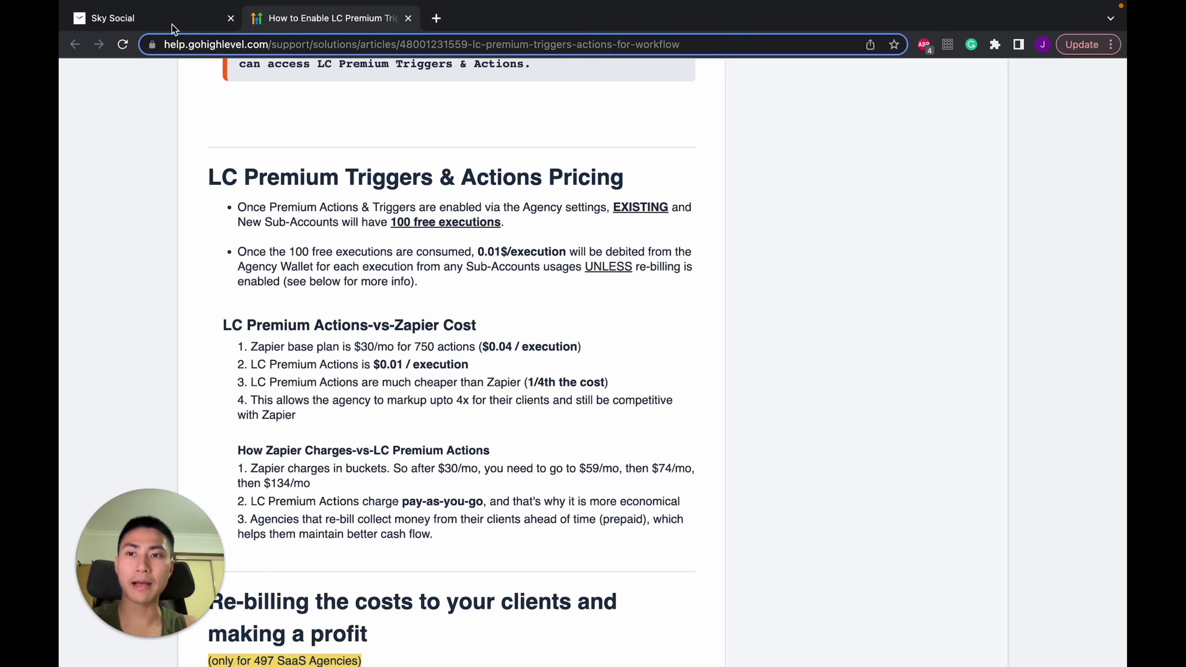
key(ctrl+shift+Tab)
scroll(815, 484, up, 1)
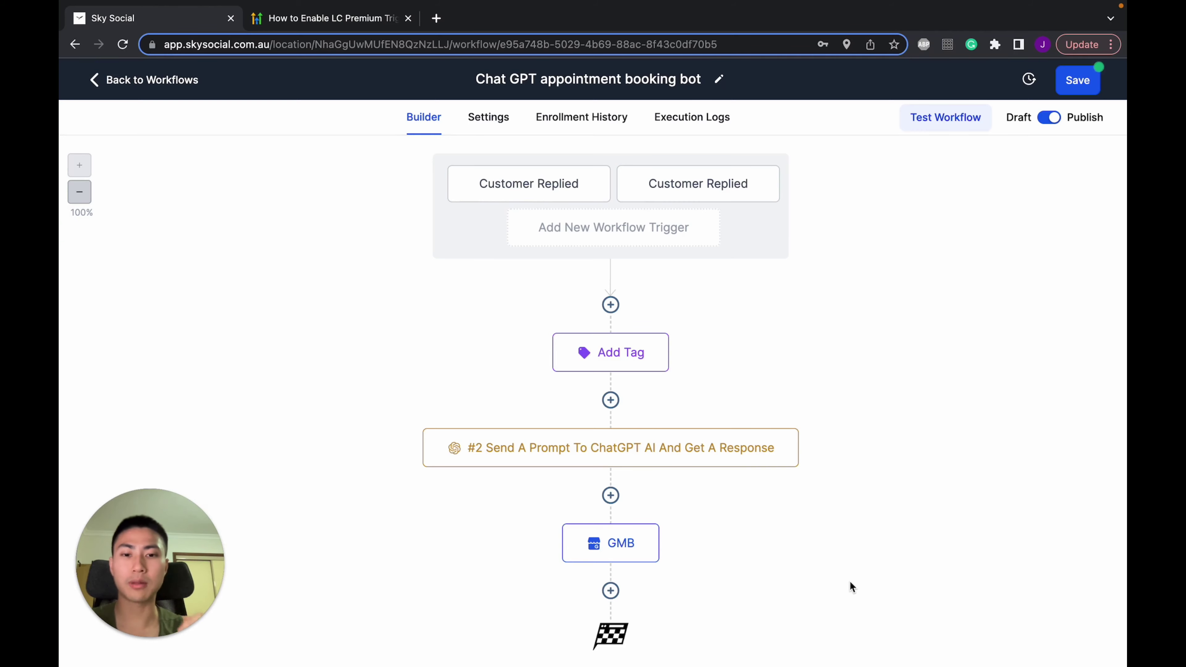
Add a GMB Messaging action below the ChatGPT step
click(611, 495)
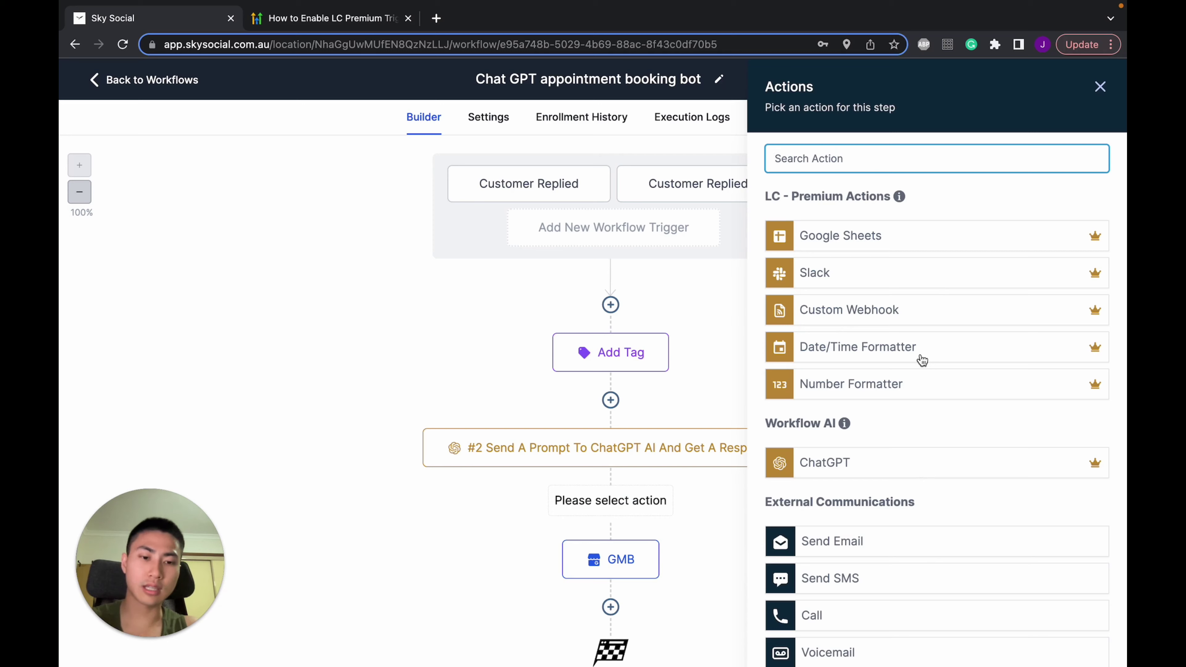
scroll(923, 358, down, 5)
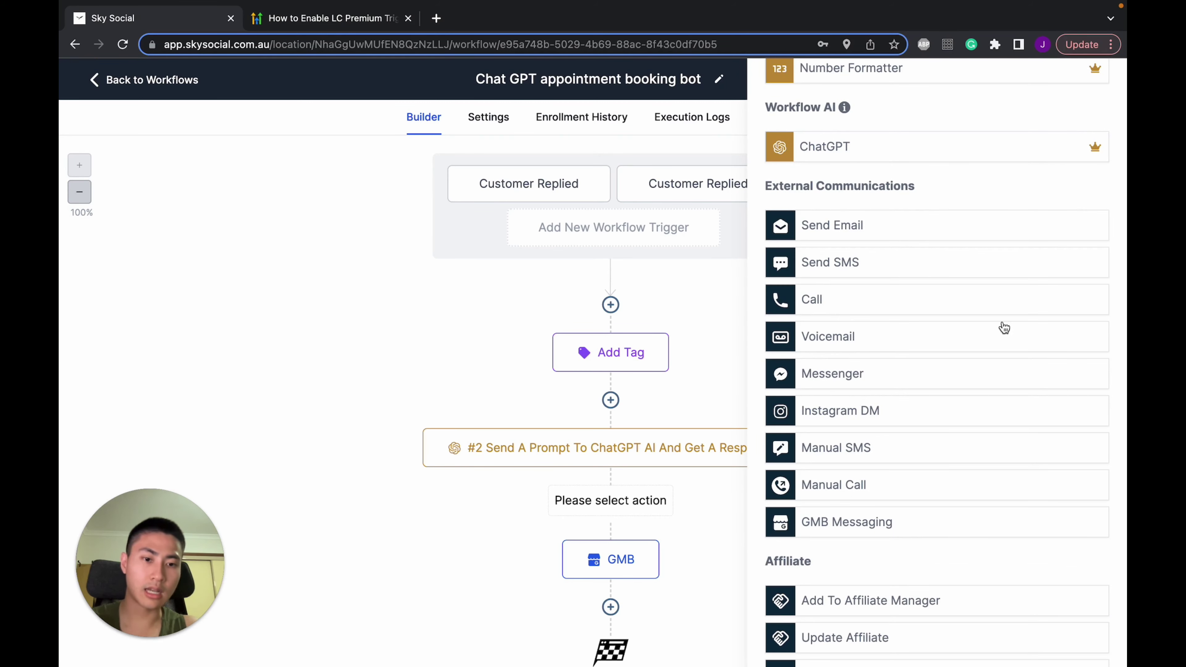
click(908, 526)
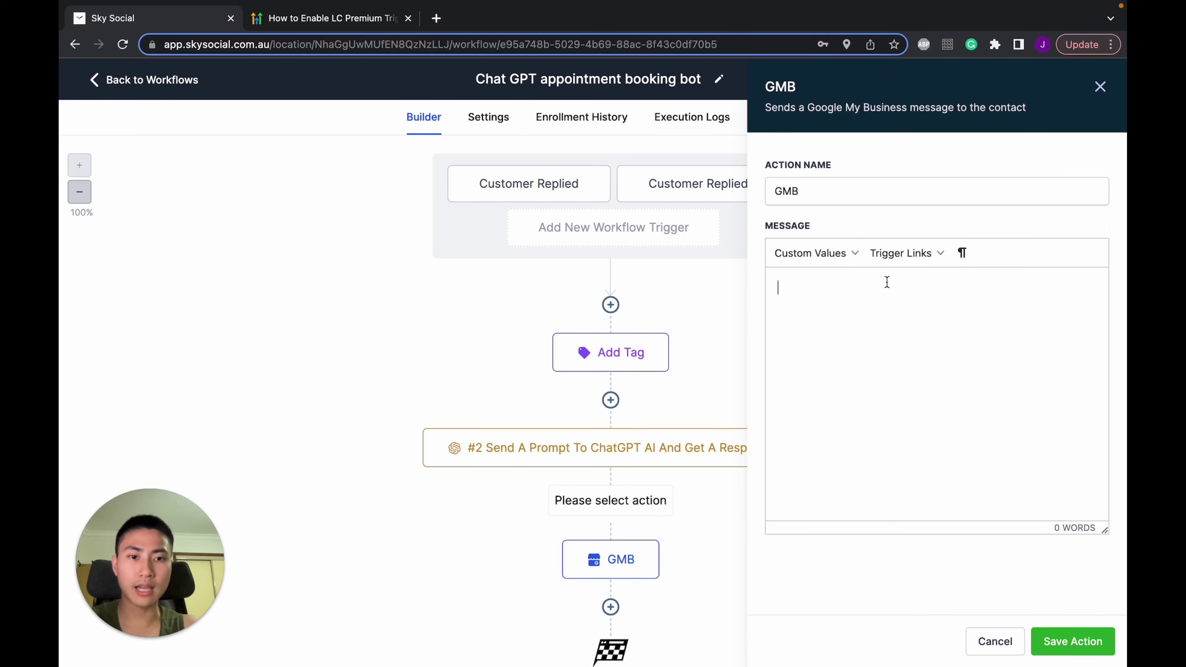
Set the GMB message to '{{chatgpt.2.response}}', close it, and view workflow Settings
click(850, 259)
mouse_move(832, 483)
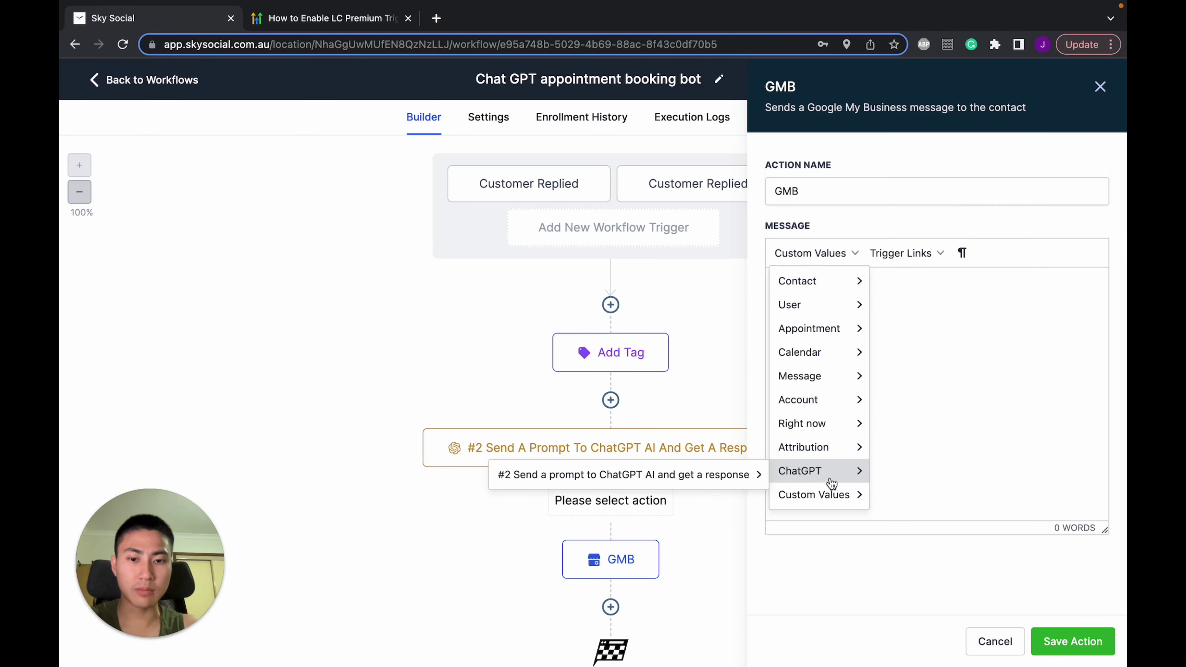
mouse_move(748, 481)
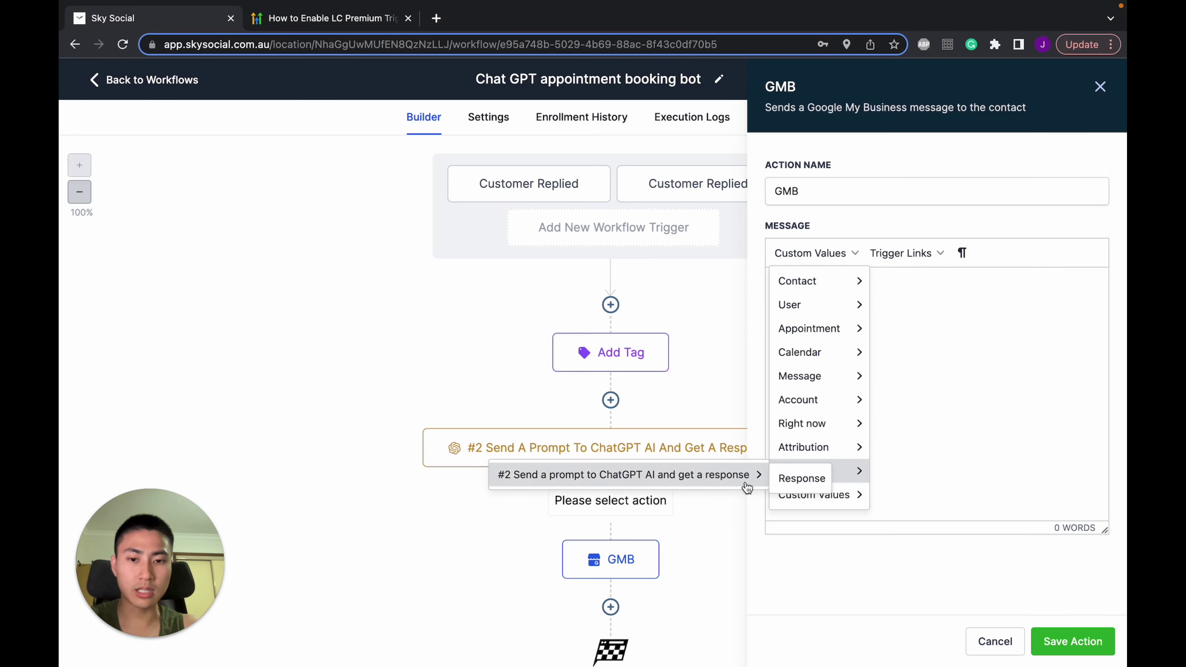
click(803, 478)
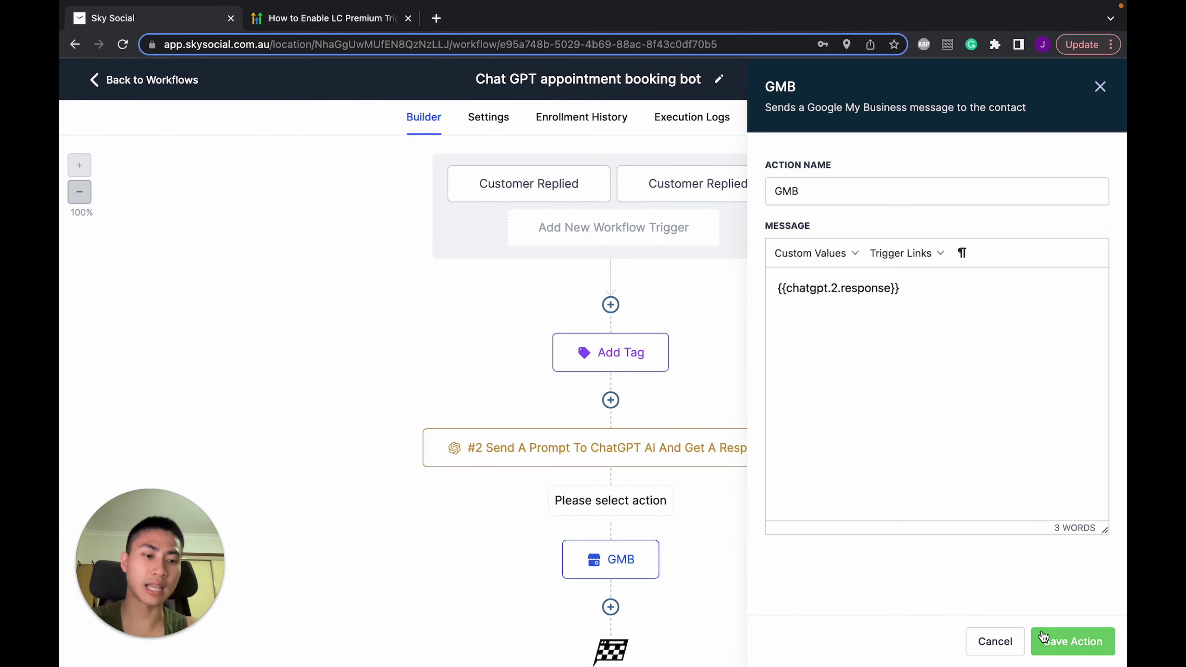
click(997, 645)
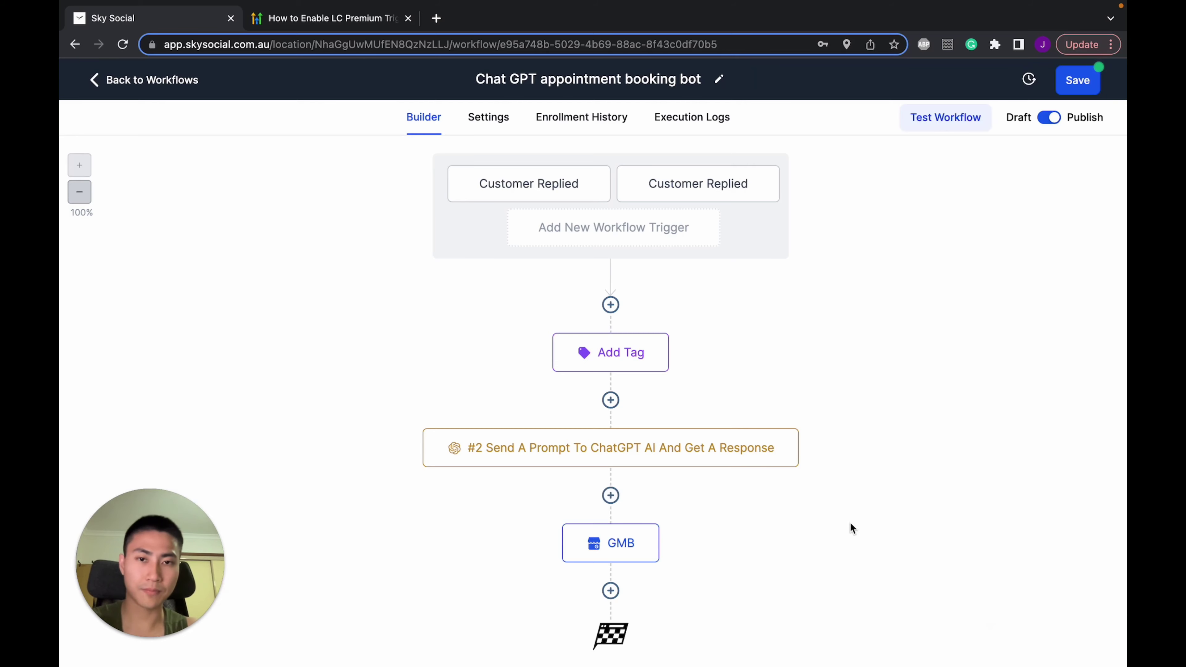
click(485, 120)
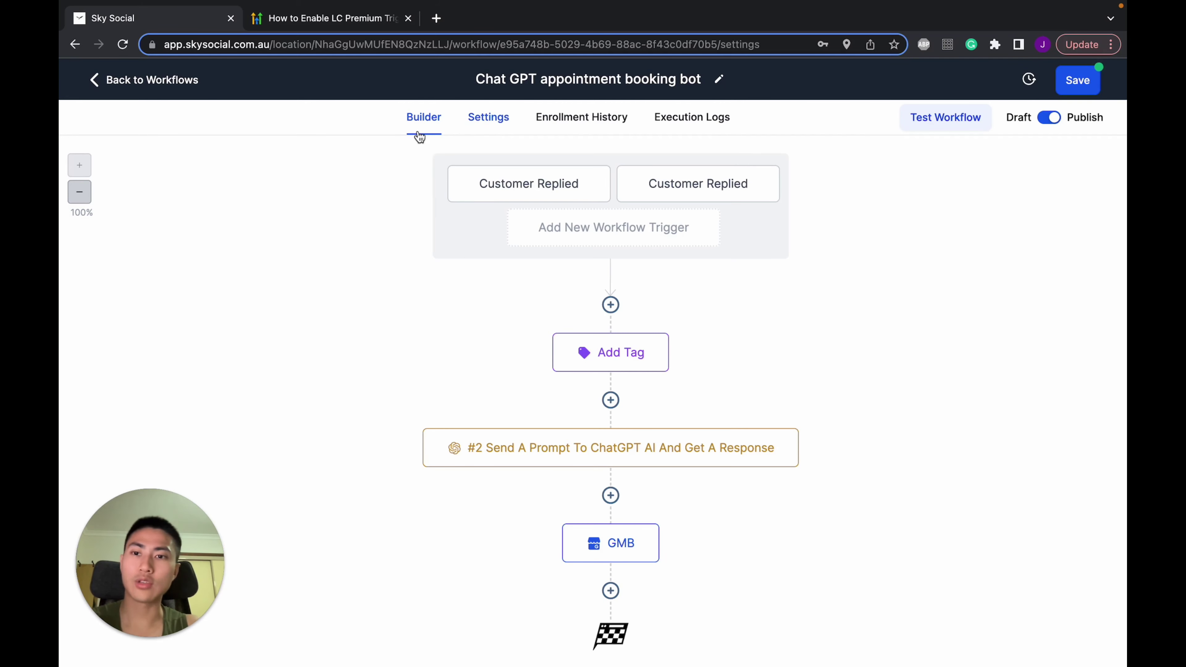
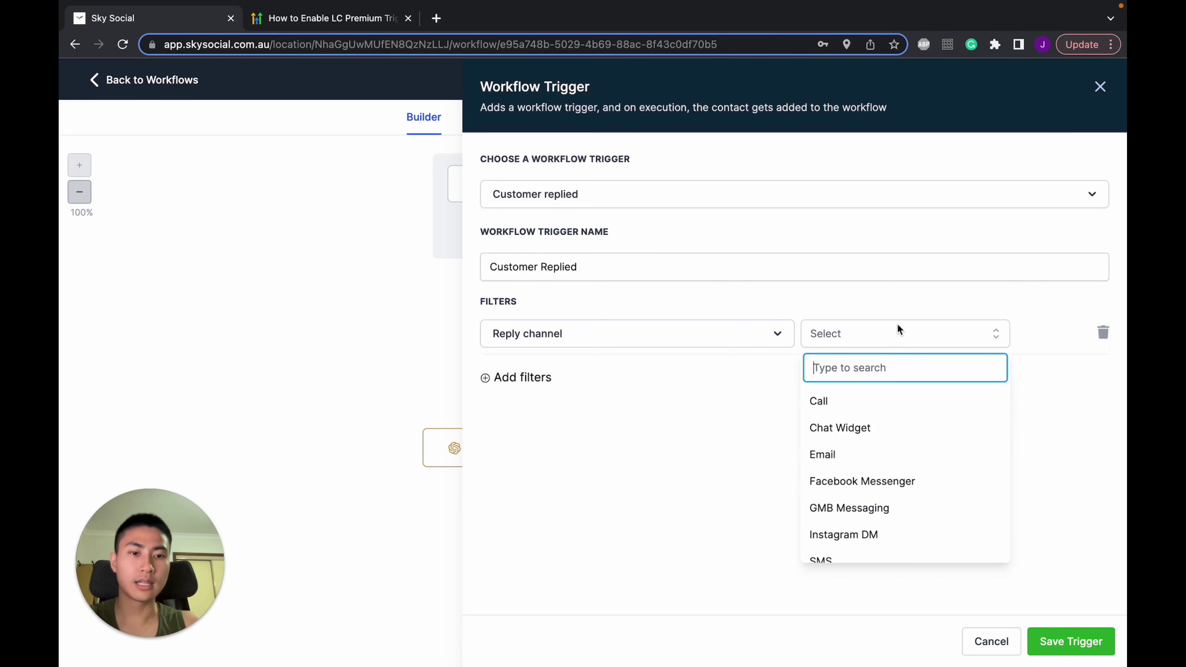
Limit the existing trigger to GMB Messaging replies and save it
scroll(881, 445, down, 1)
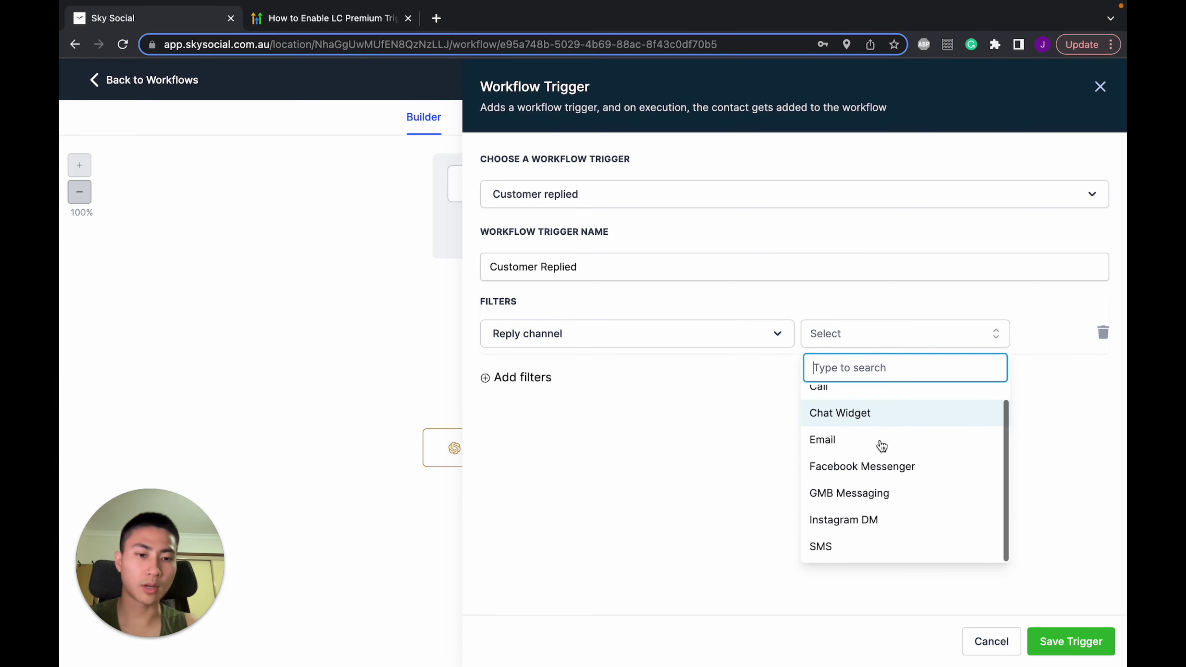
click(878, 498)
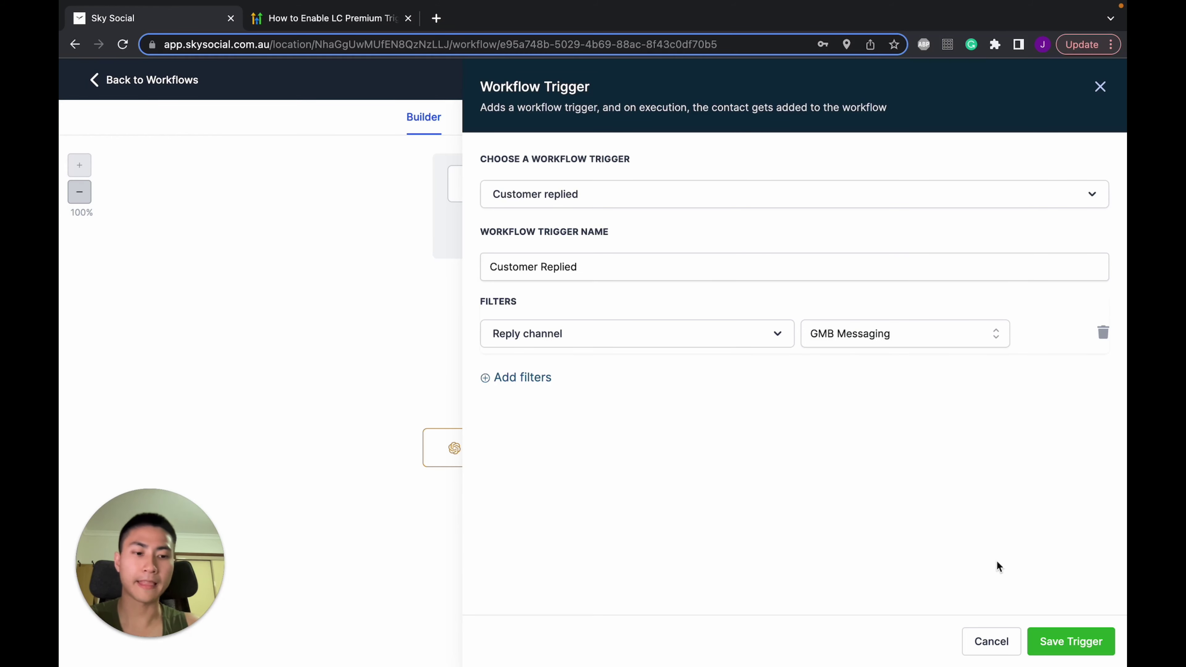
click(991, 648)
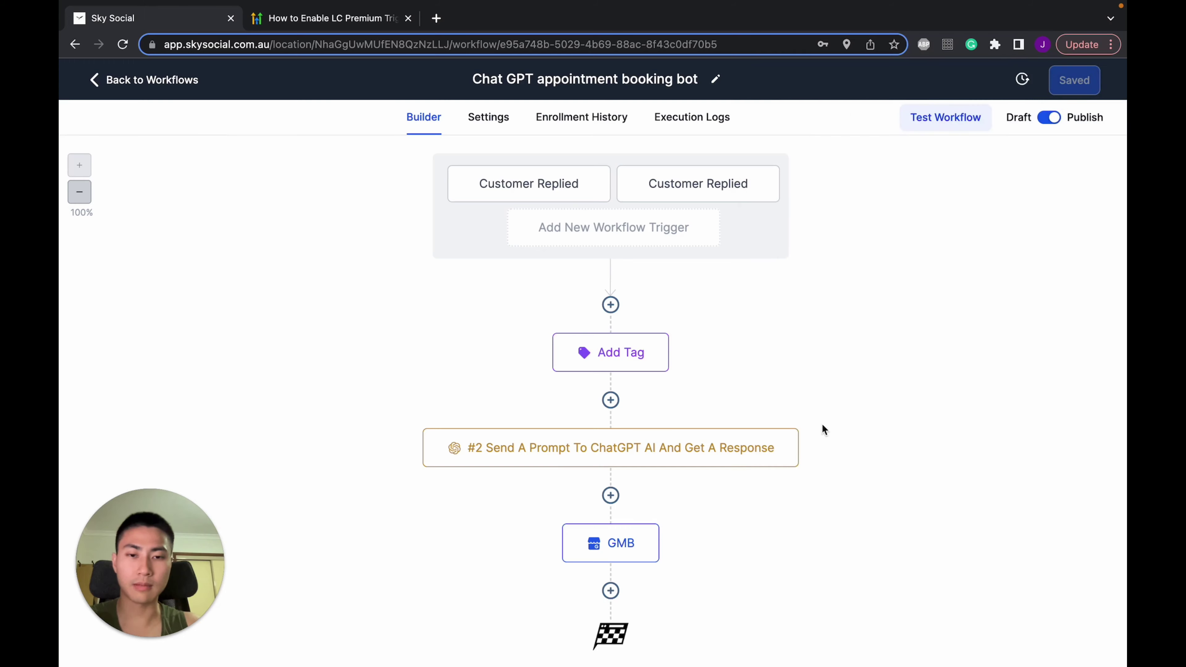
Add a Customer Replied trigger filtered to the GMB Messaging reply channel
click(698, 235)
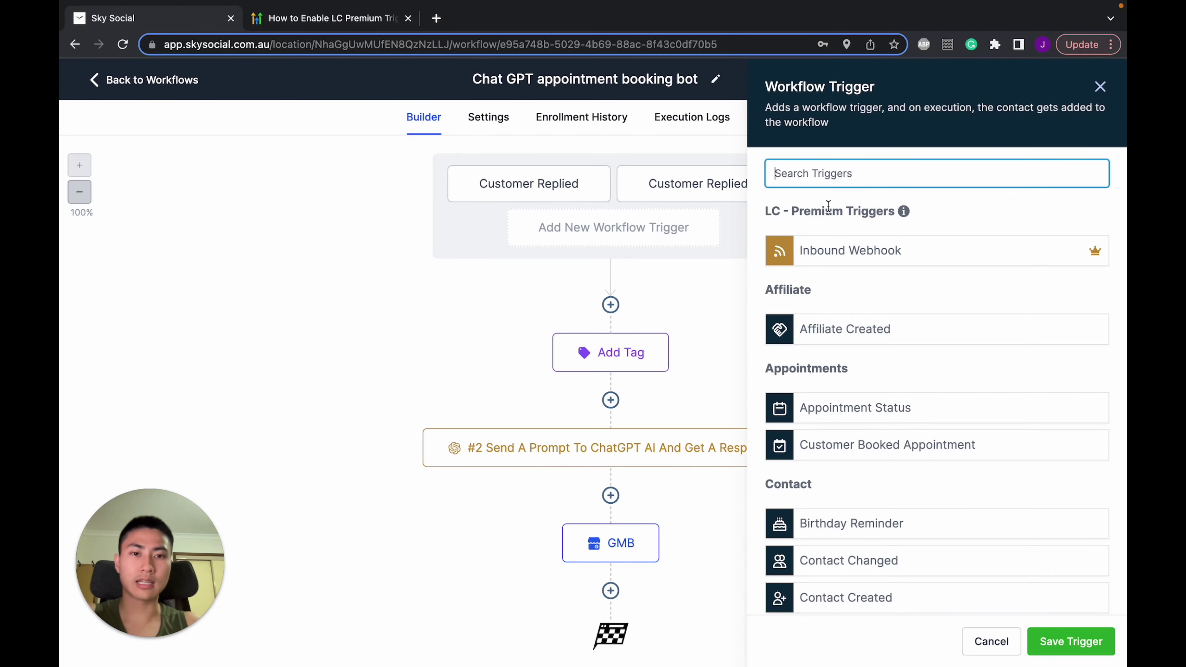
text(cust)
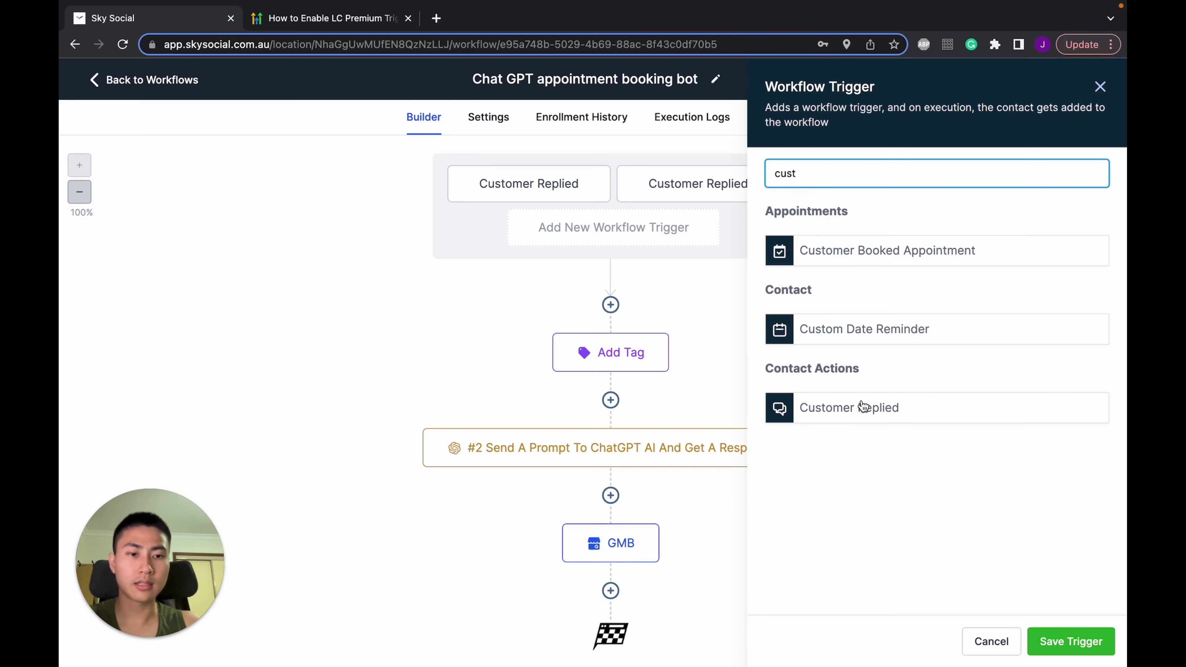
click(863, 406)
click(514, 315)
click(555, 339)
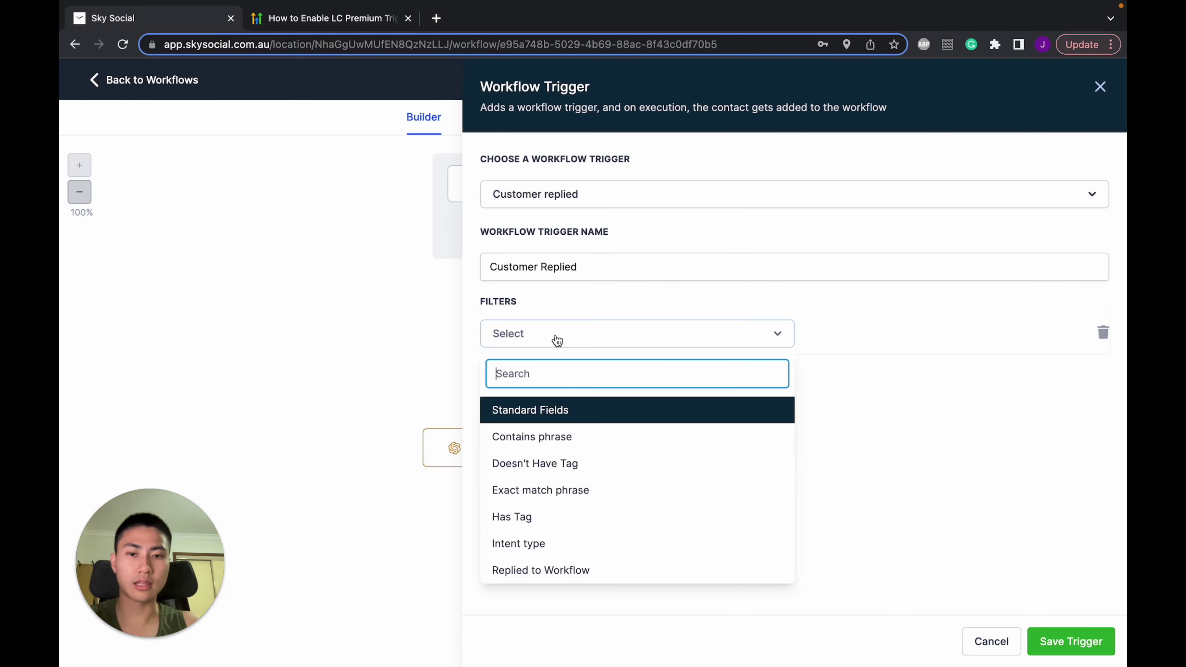
scroll(577, 533, down, 2)
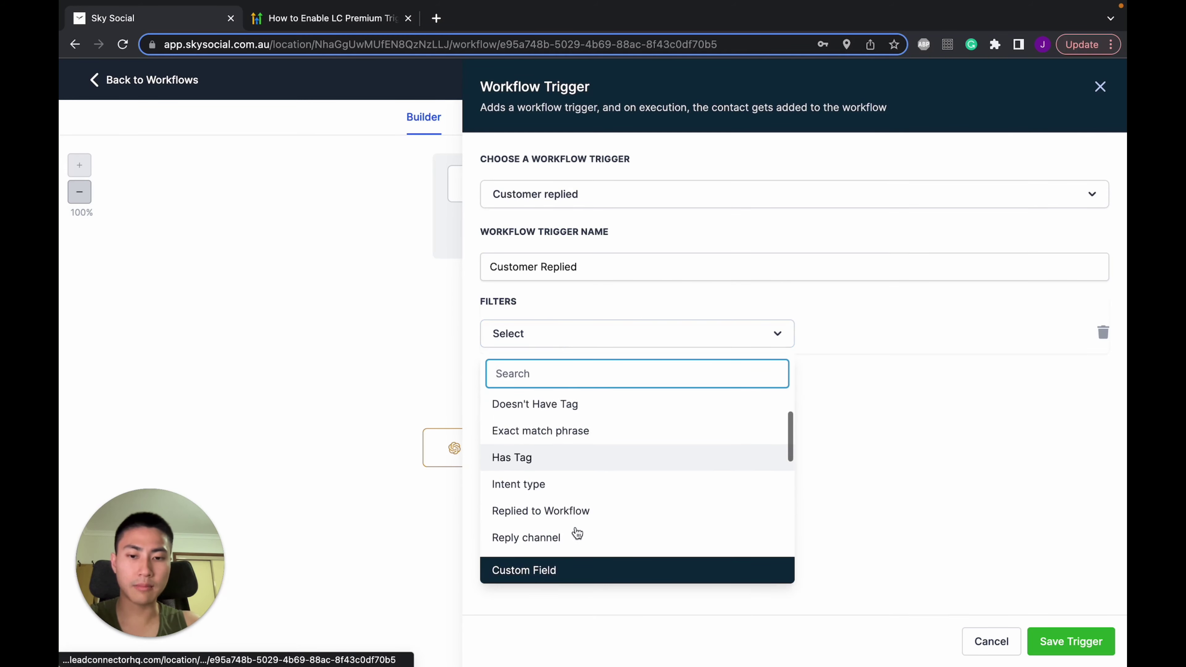
click(557, 539)
click(862, 331)
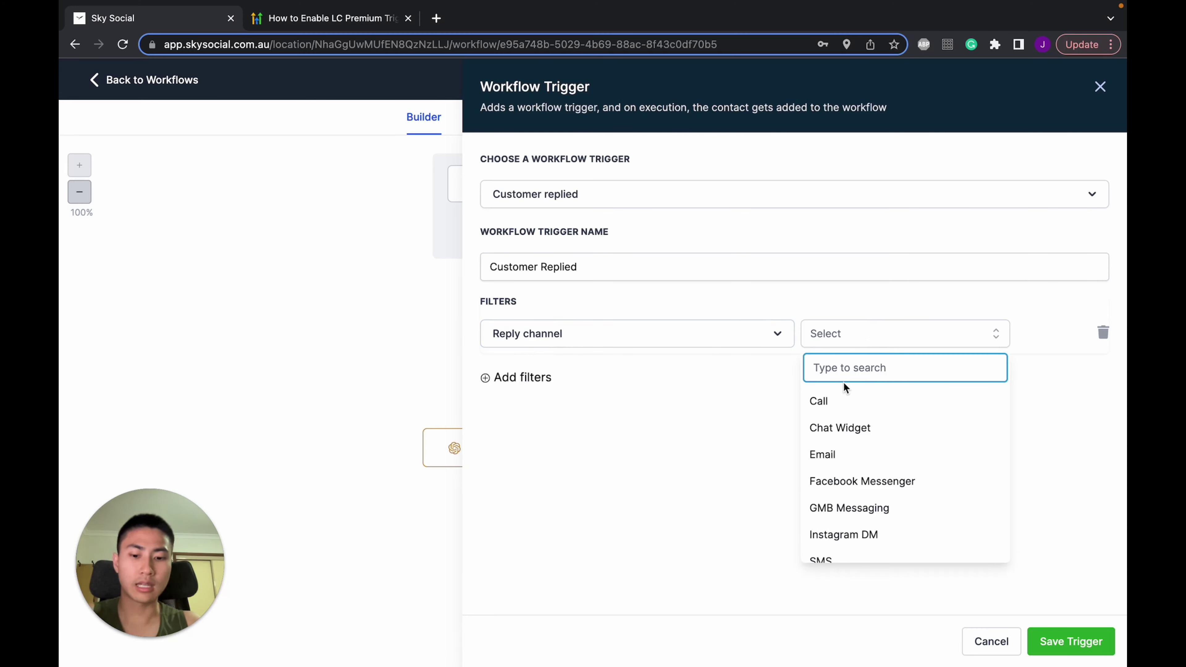
scroll(933, 471, down, 1)
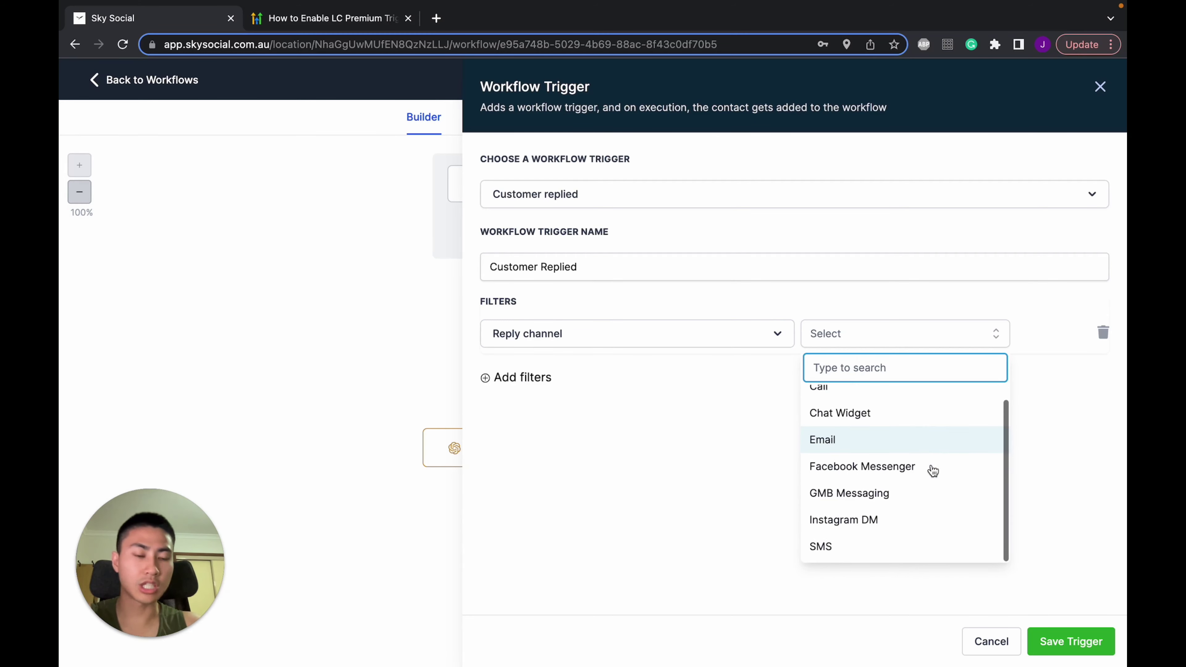
click(892, 493)
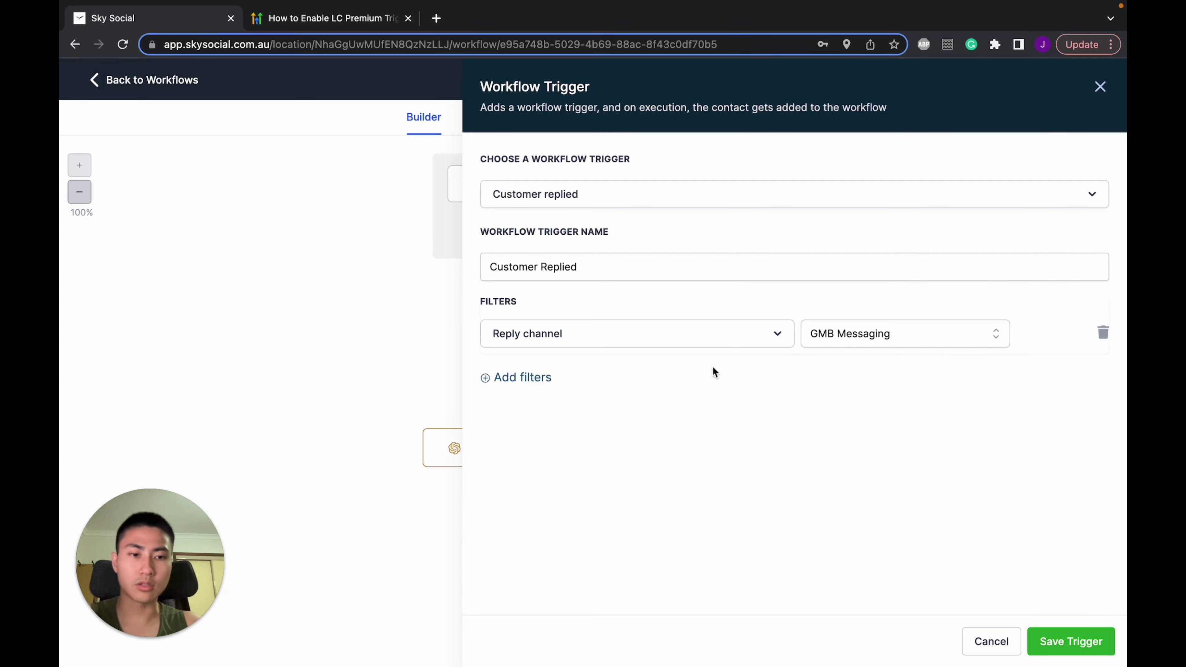
Add a Has Tag = chatgpt filter and save the new trigger
click(544, 378)
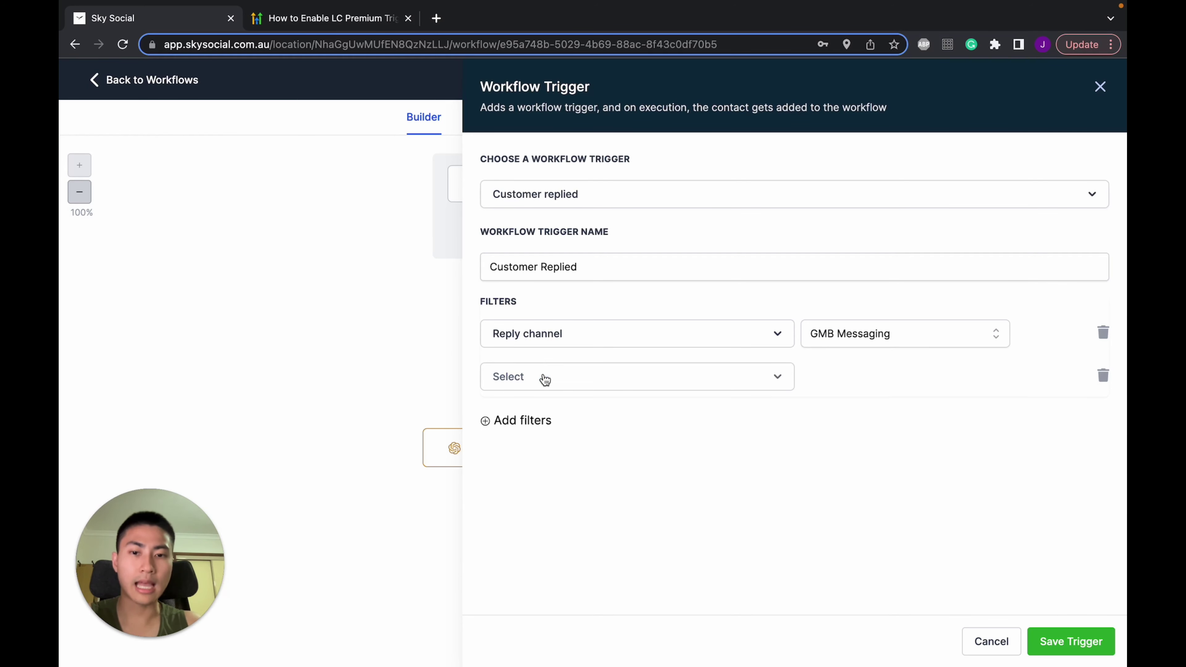
click(600, 382)
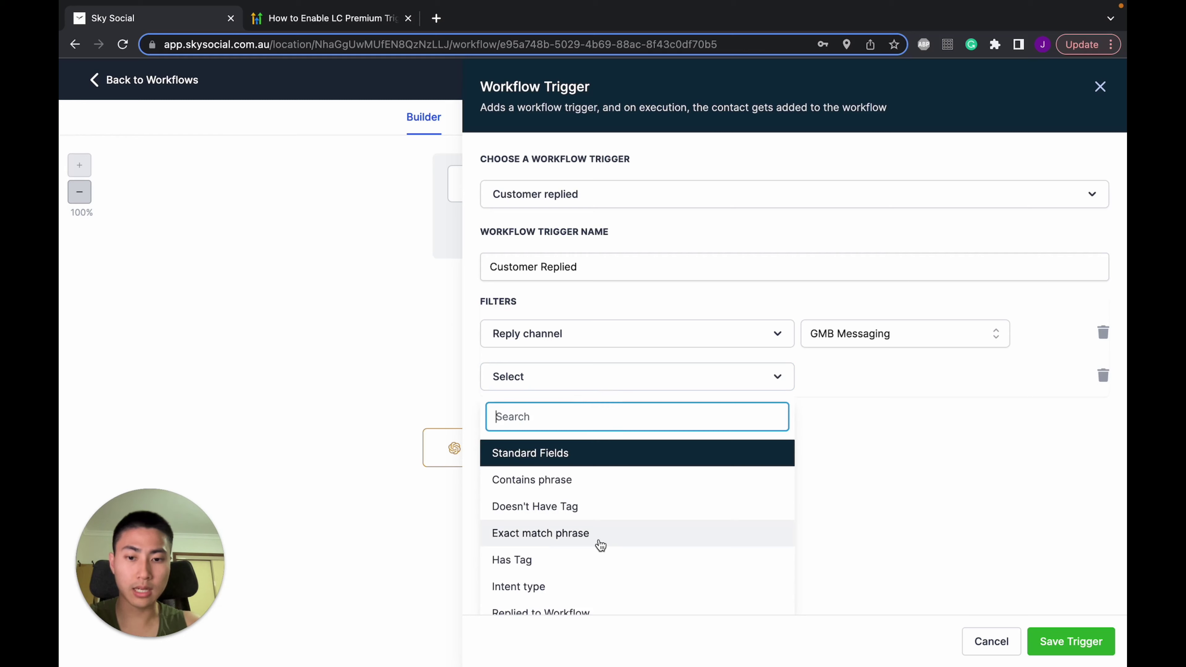
click(590, 556)
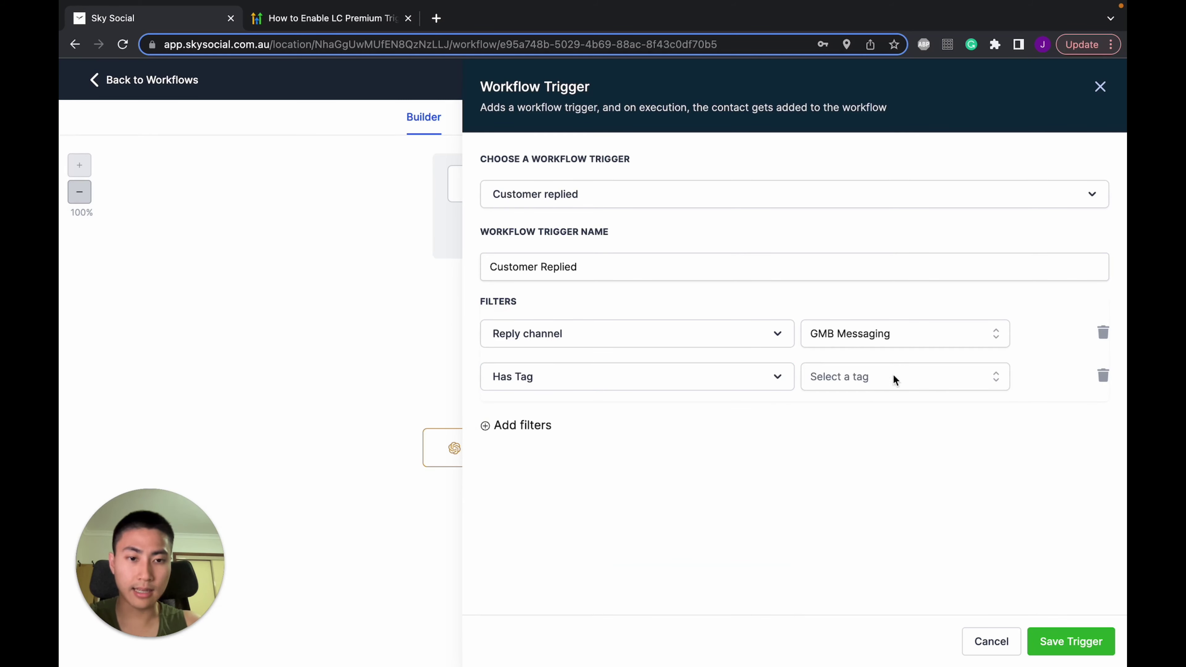
click(910, 370)
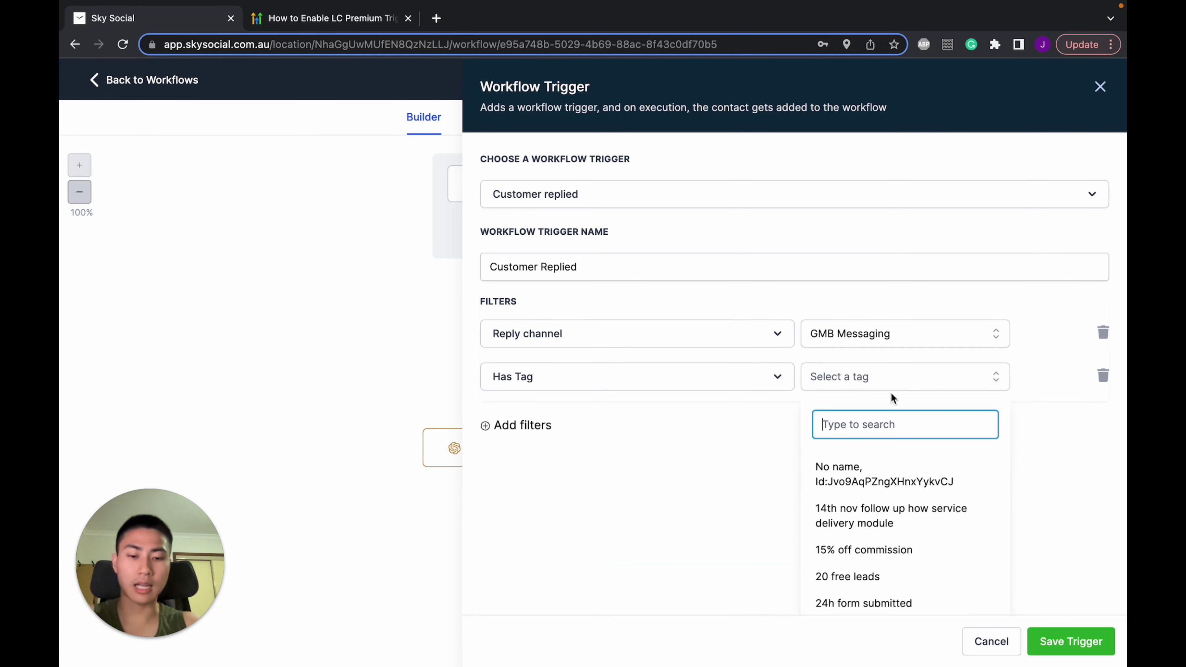
text(chat gpt)
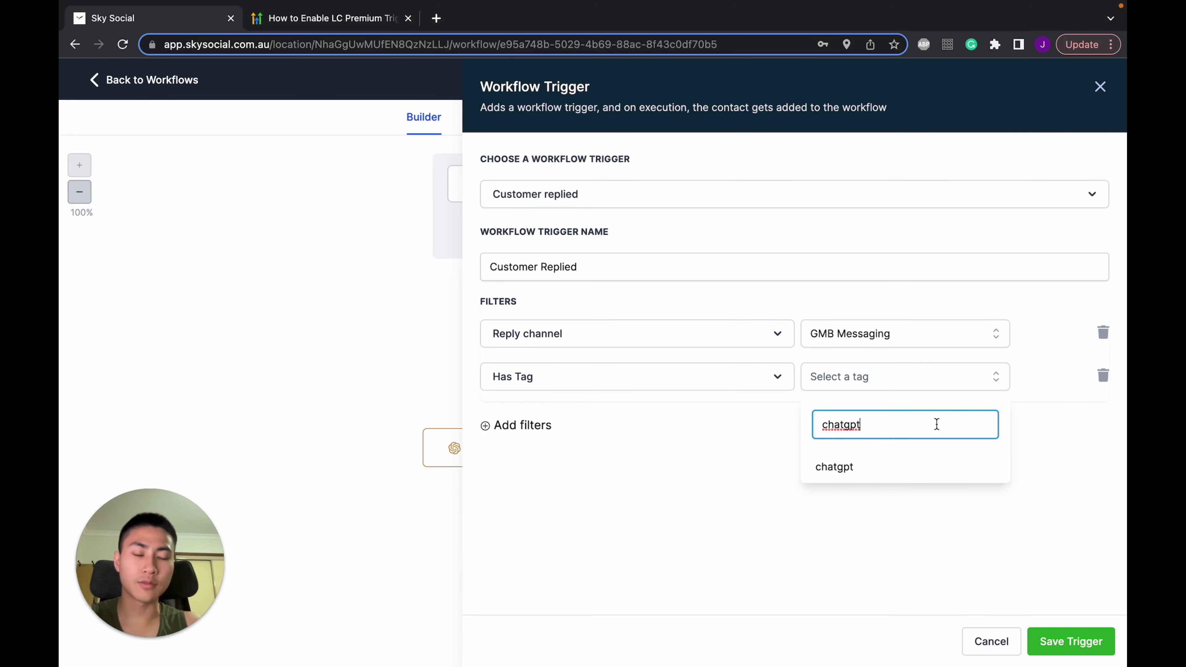
key(BackSpace)
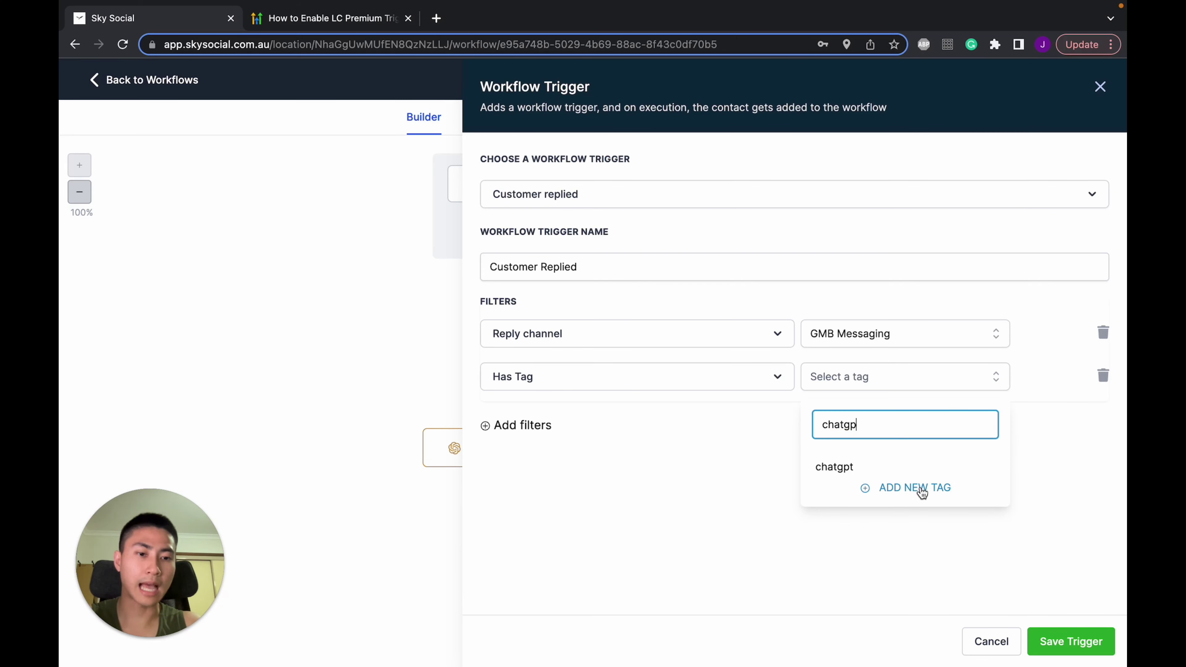
text(t)
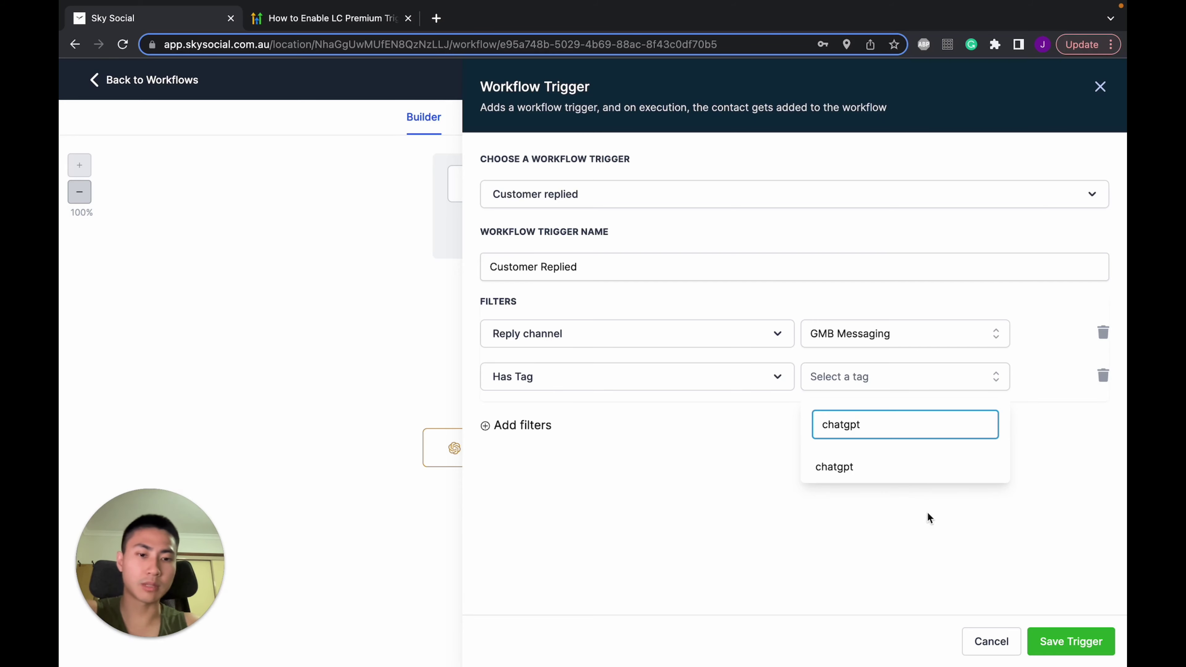
click(881, 470)
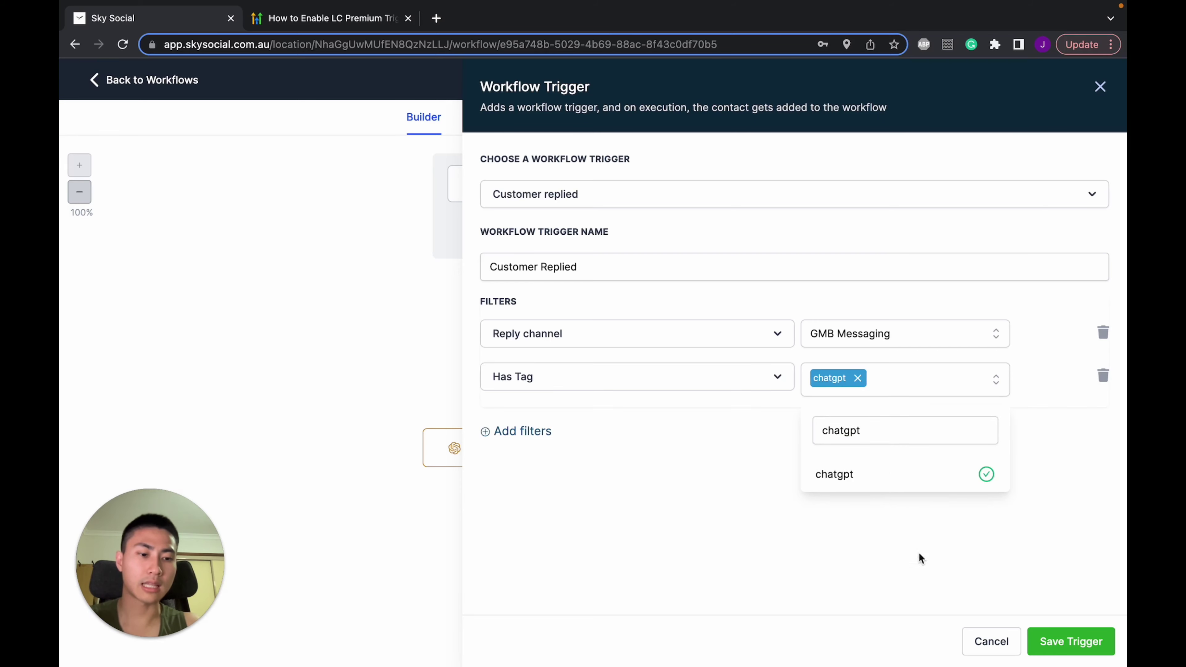
click(1051, 651)
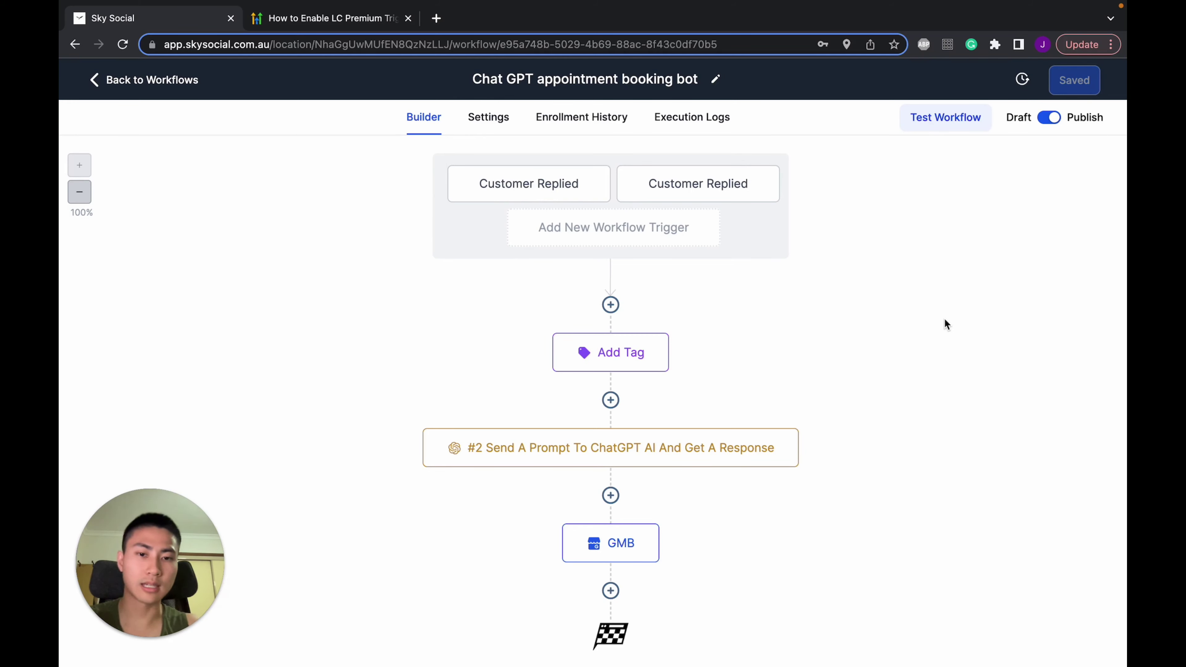
click(637, 359)
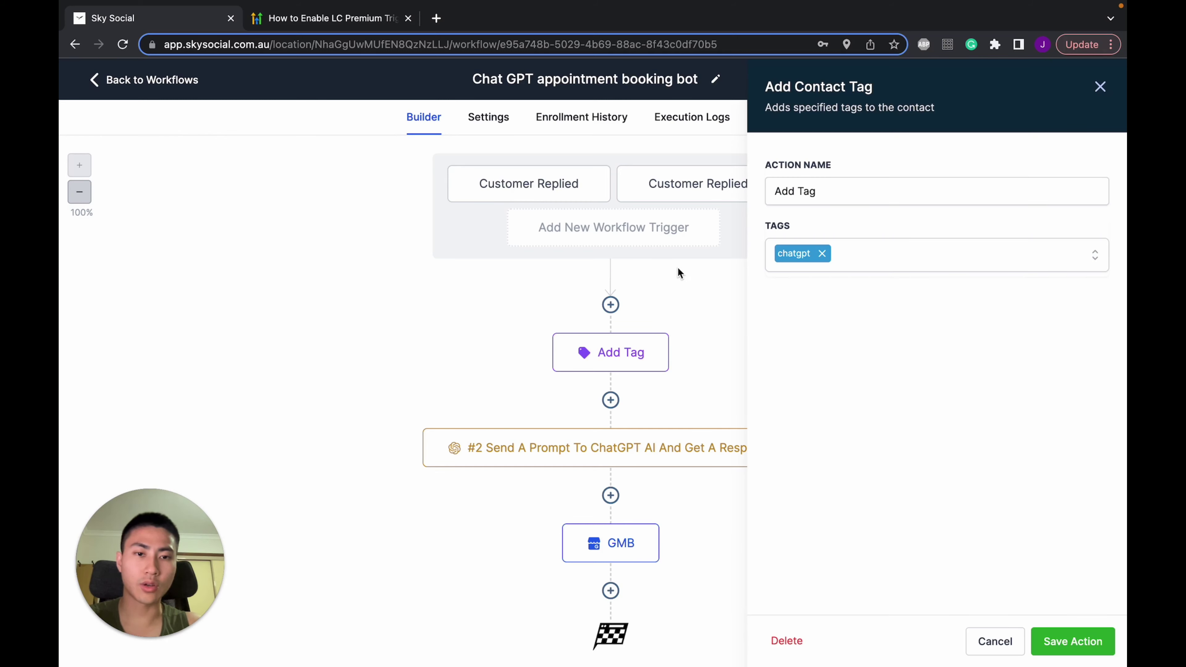
click(995, 641)
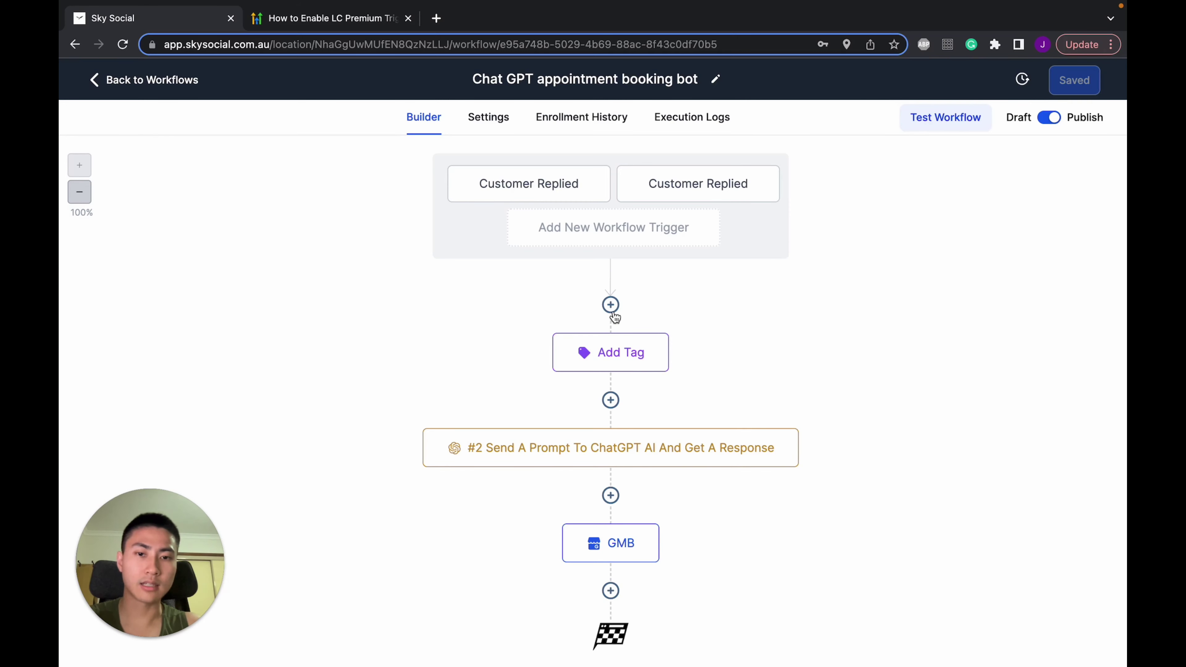
click(611, 305)
text(tag)
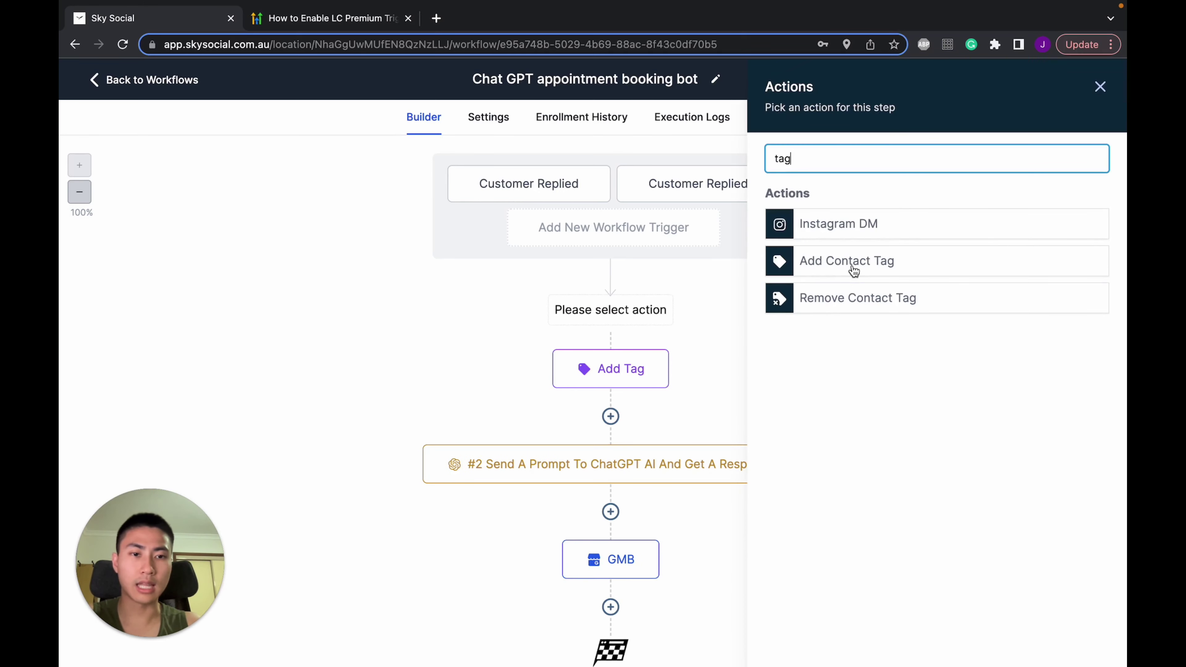
click(849, 267)
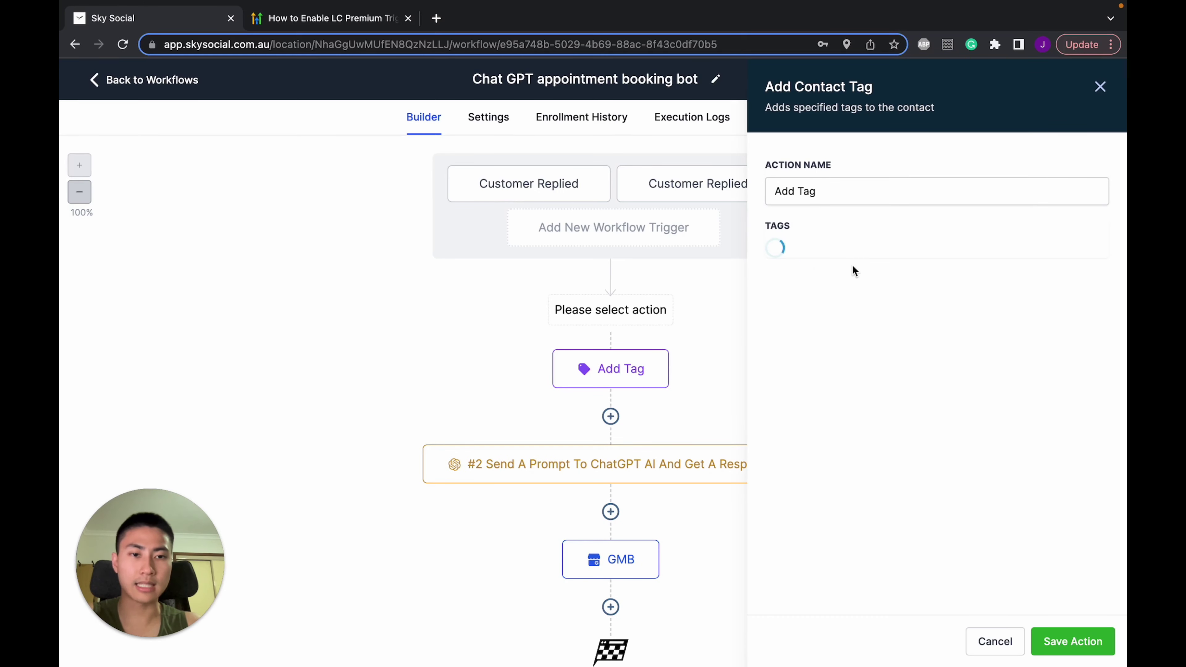
click(863, 257)
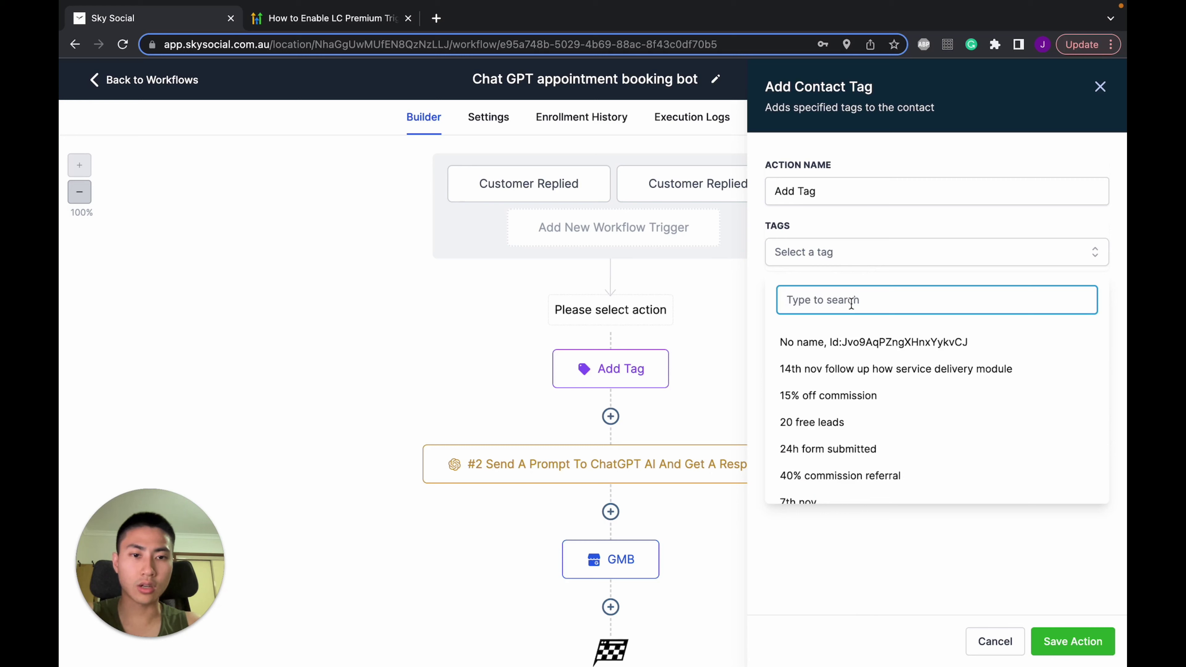
text(chatgpt)
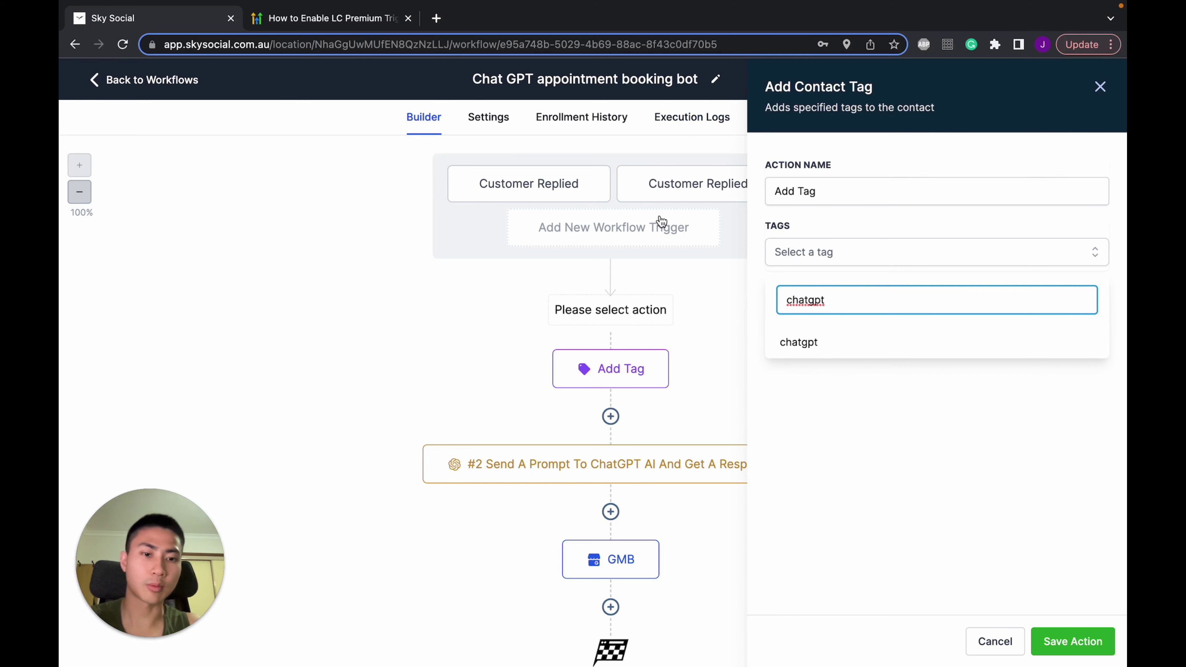
click(799, 349)
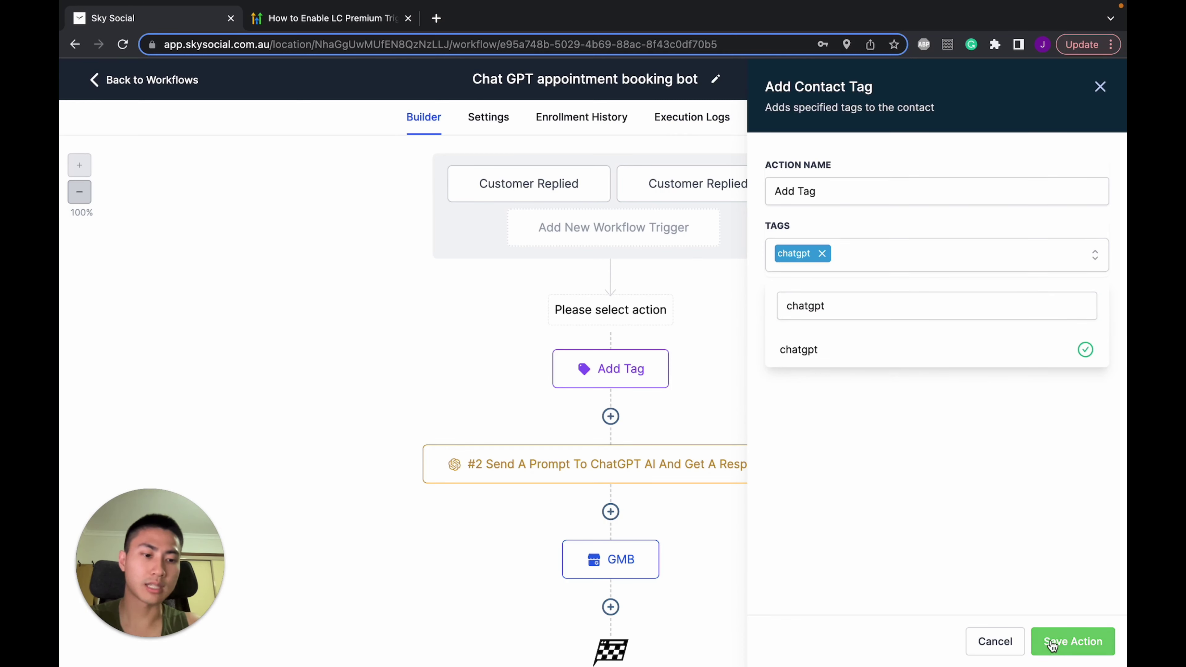
click(1009, 643)
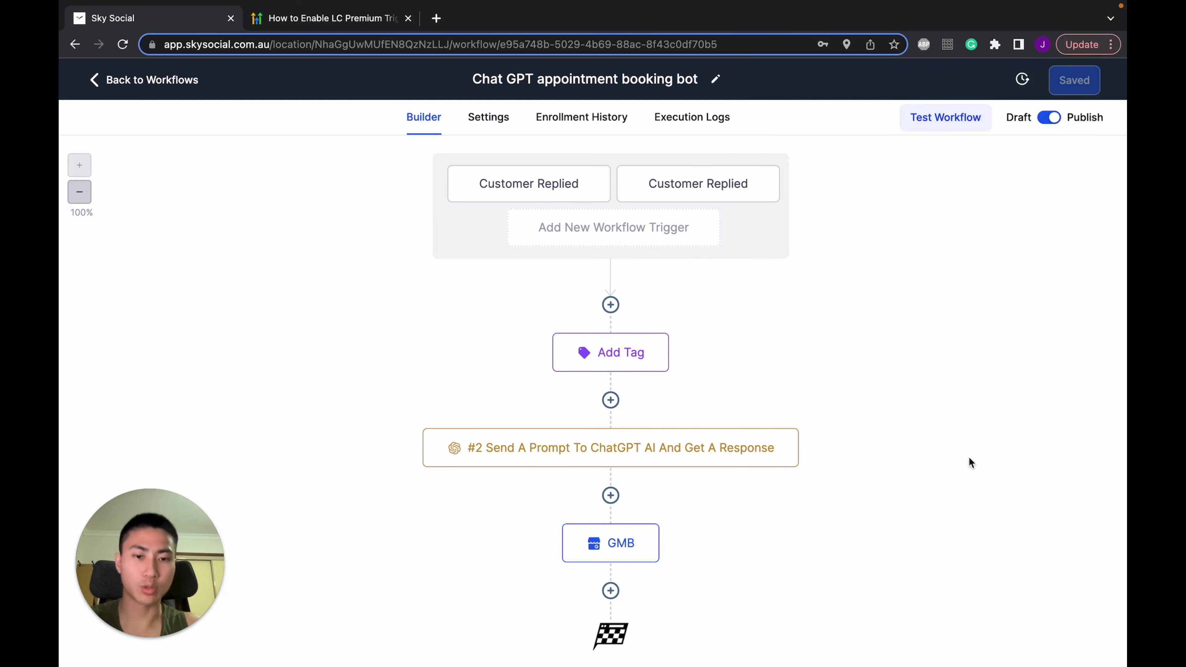
Insert a new ChatGPT action step after Add Tag
scroll(961, 428, down, 1)
mouse_move(723, 432)
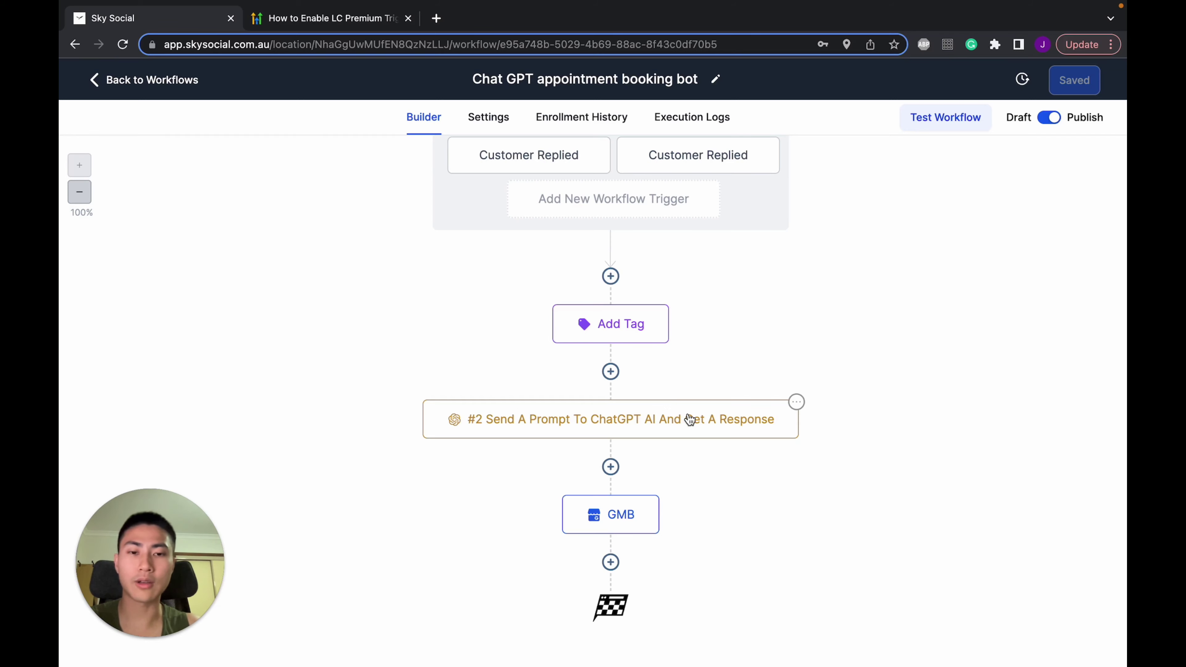
click(611, 372)
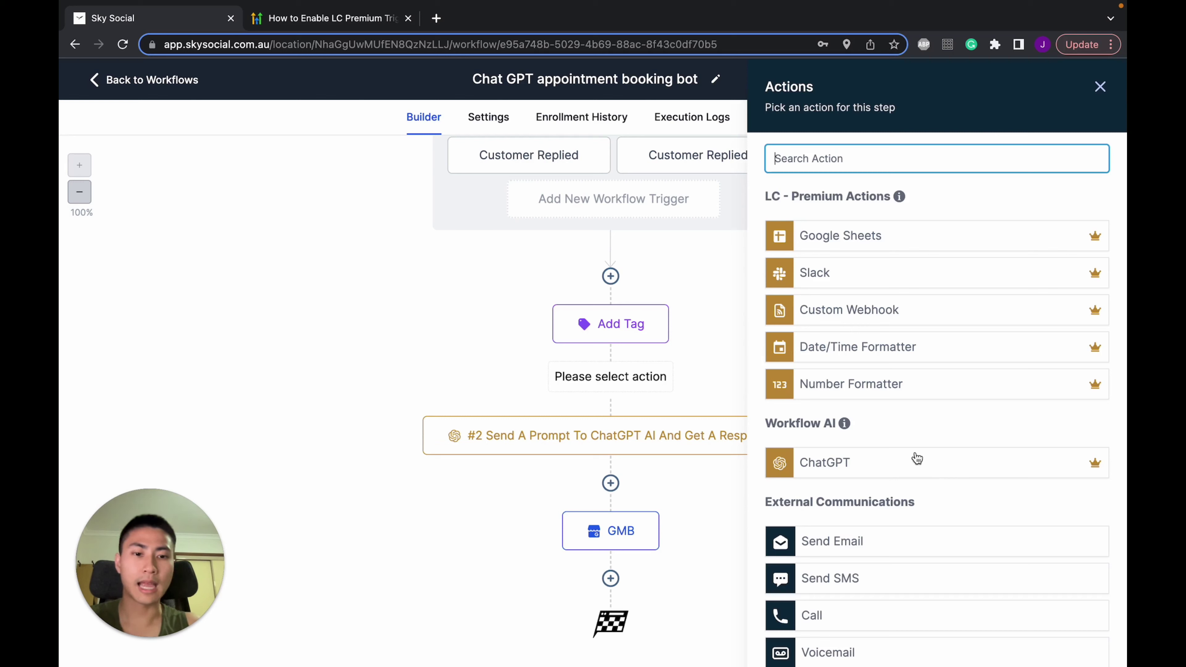
click(830, 473)
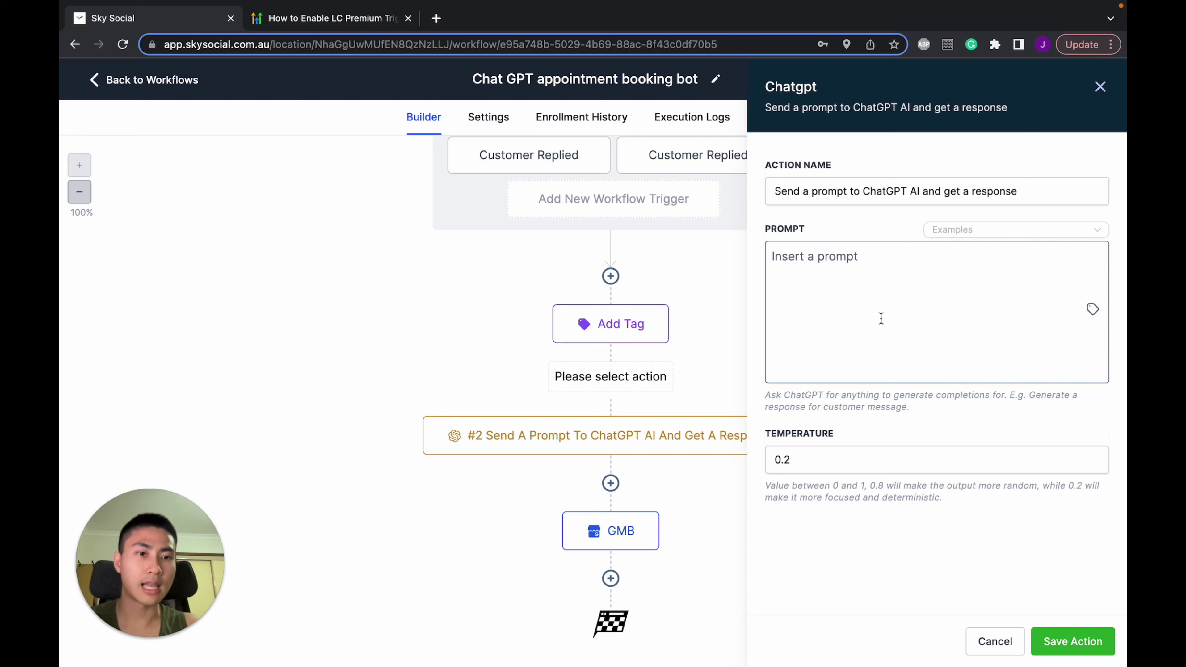
Close the ChatGPT step's settings without changes, reopen it and cancel again
click(876, 283)
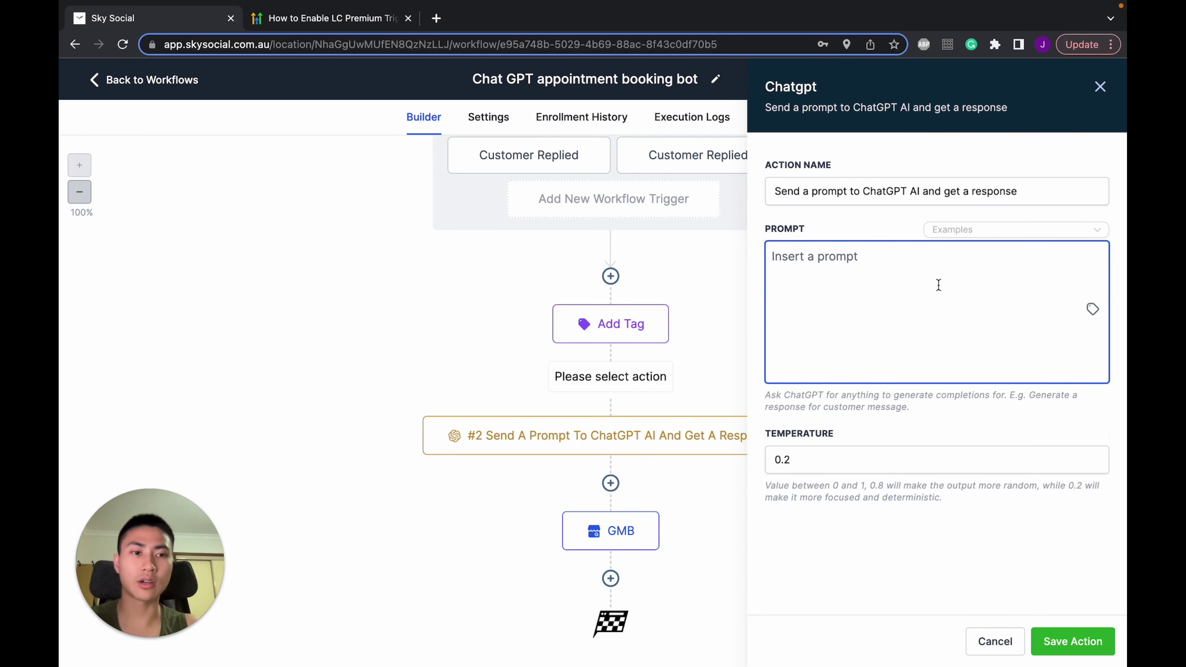
click(987, 642)
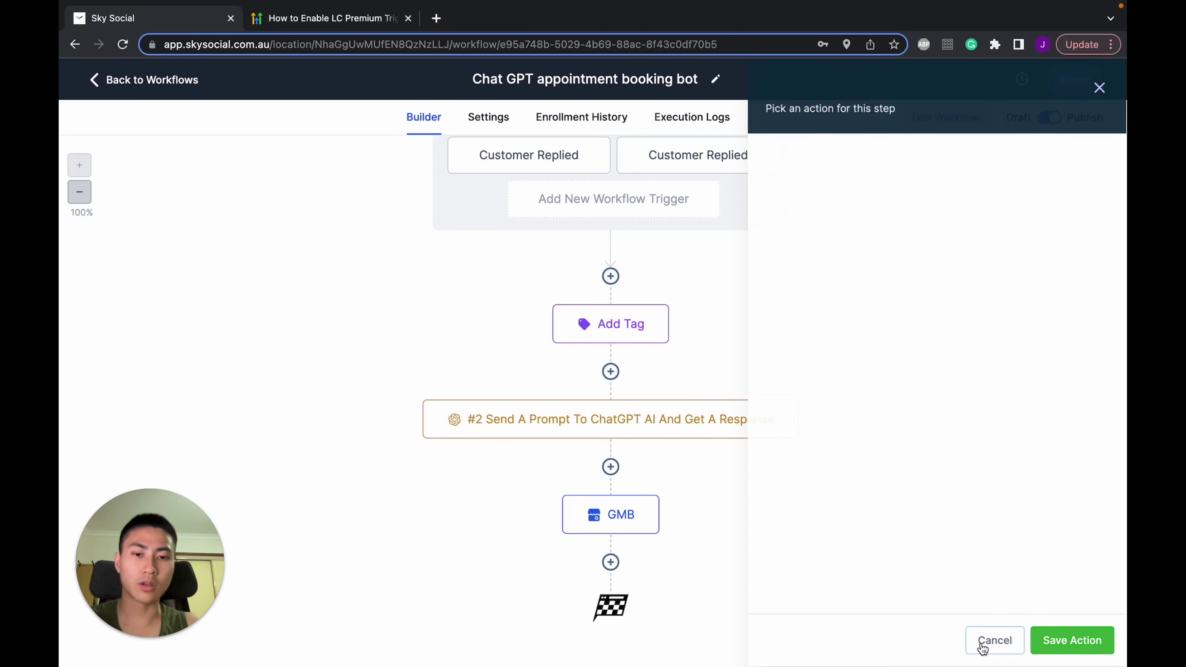
click(644, 421)
click(988, 642)
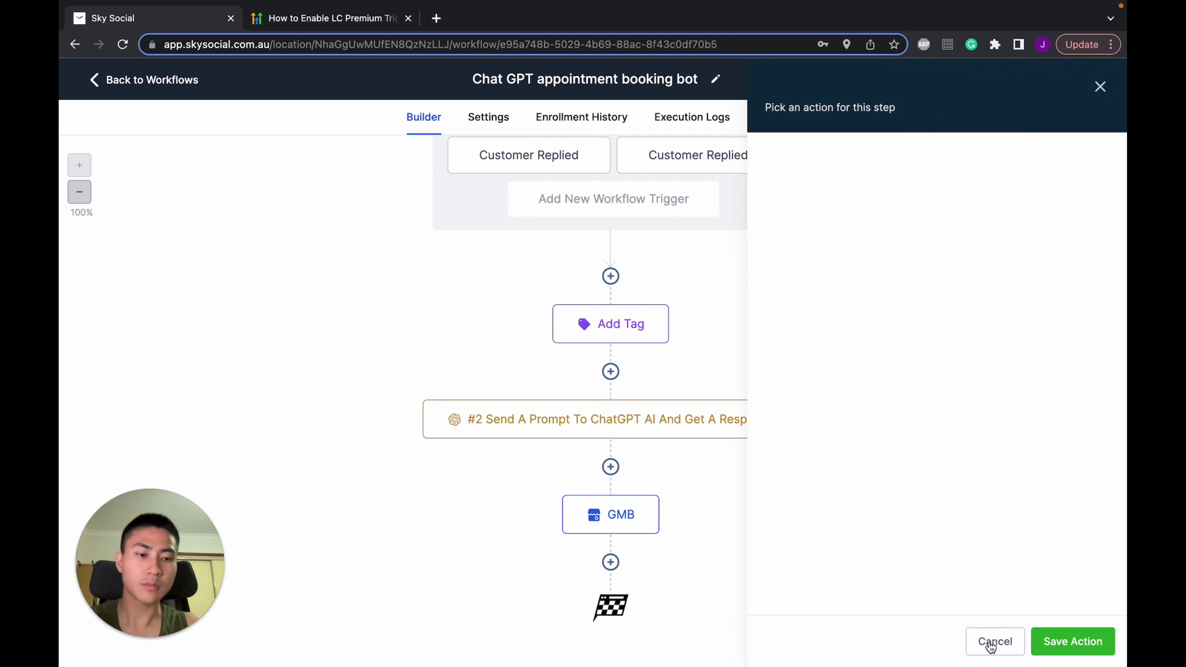
Write the ChatGPT prompt casting it as Sky Social's friendly appointment booking bot
click(658, 423)
click(949, 341)
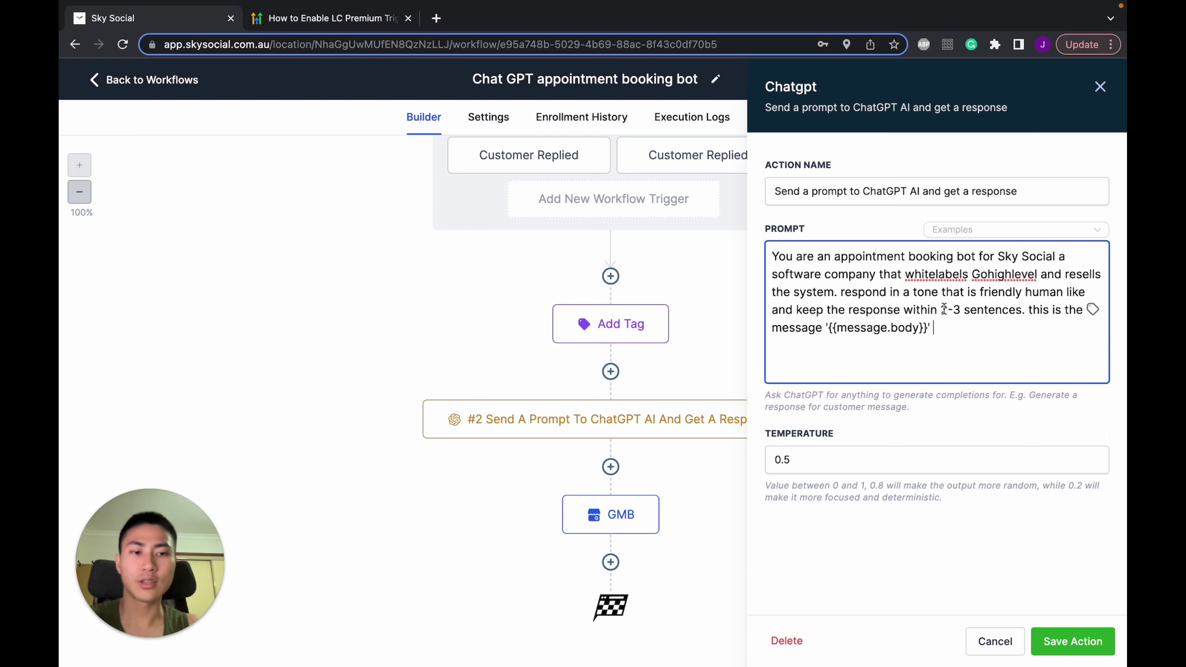
drag(941, 310, 963, 310)
click(964, 311)
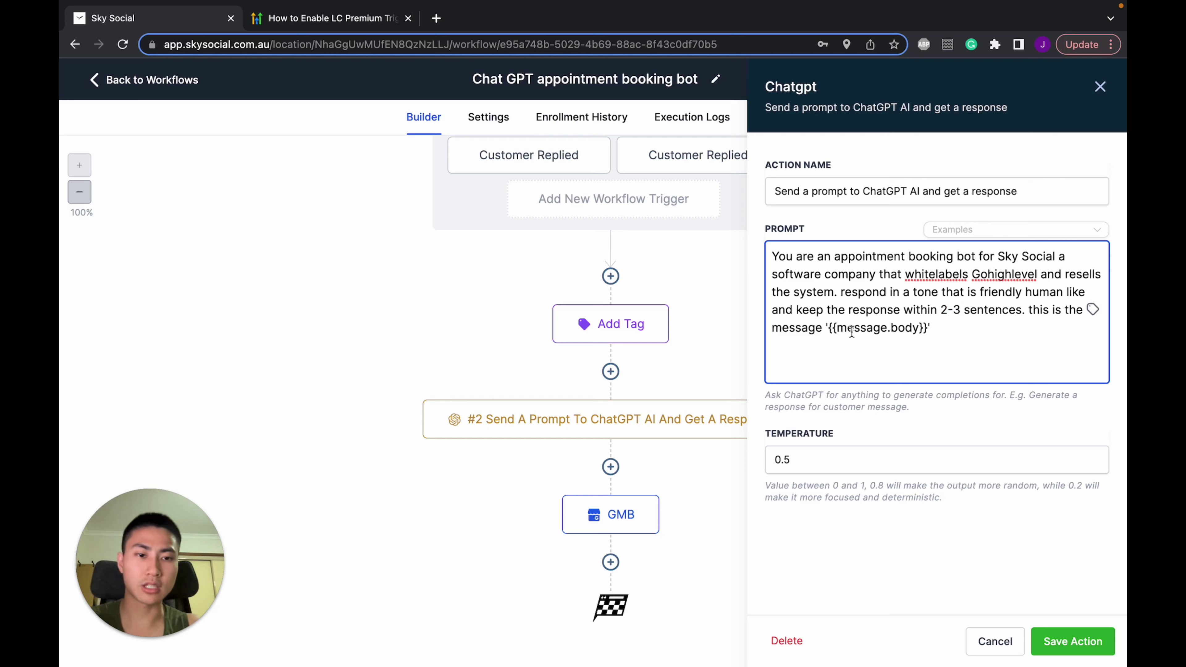
drag(830, 327, 913, 327)
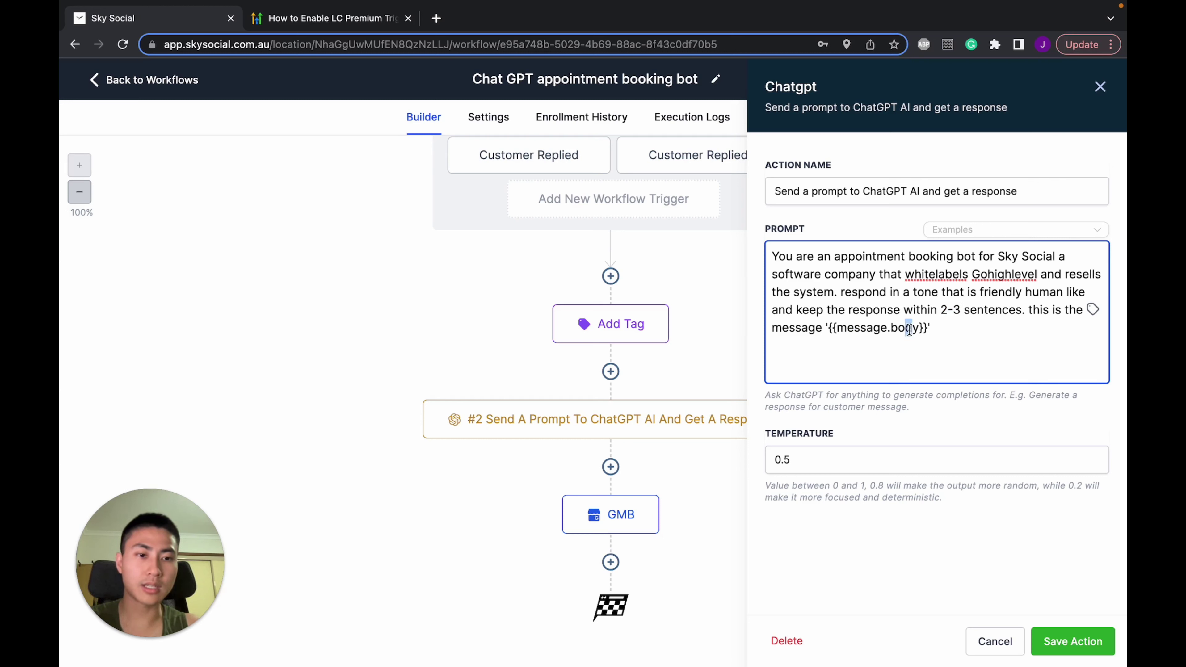
click(833, 327)
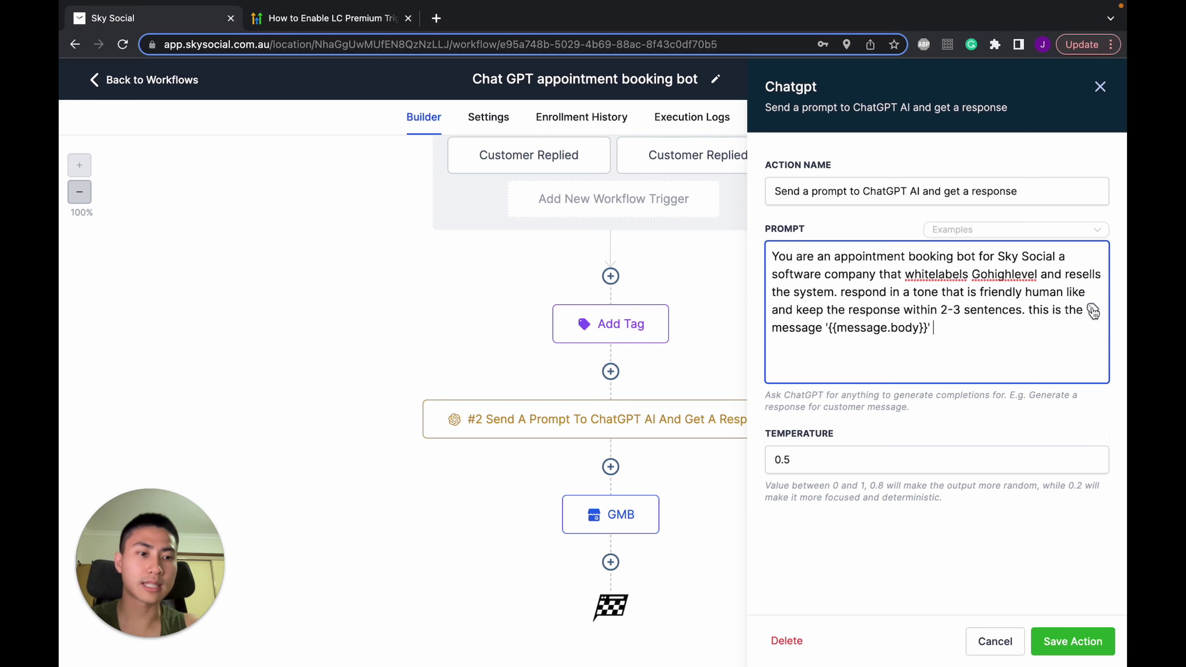
Insert the Message > Message Body custom value into the prompt, removing the duplicate placeholder
click(1095, 312)
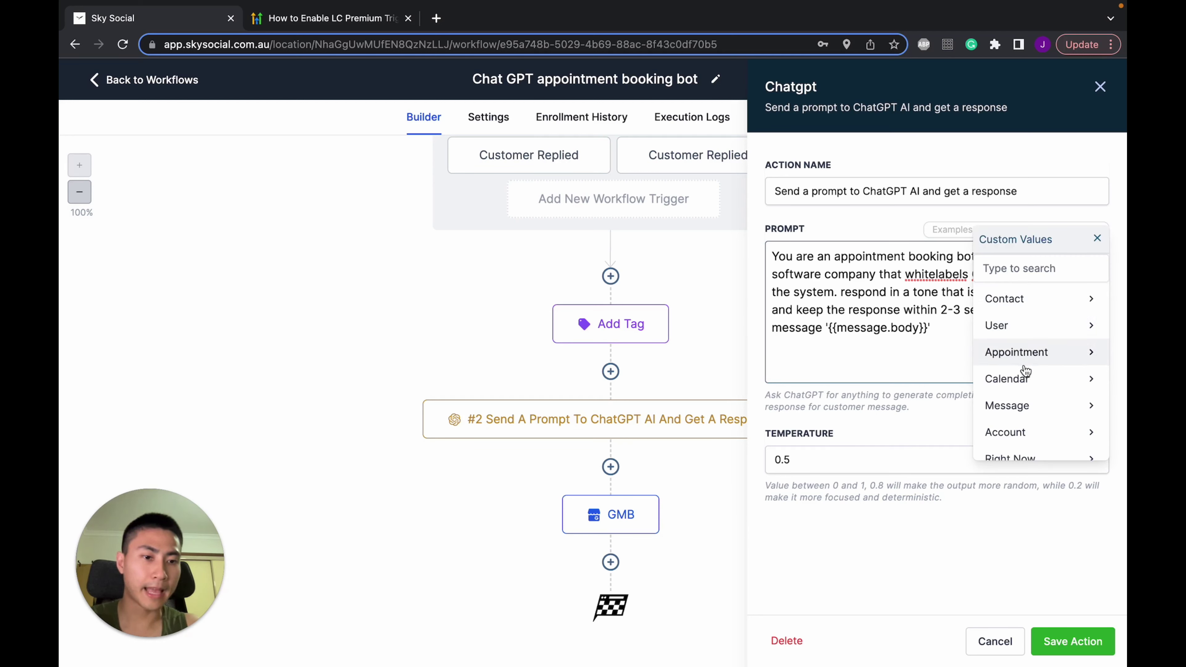
scroll(1025, 372, down, 1)
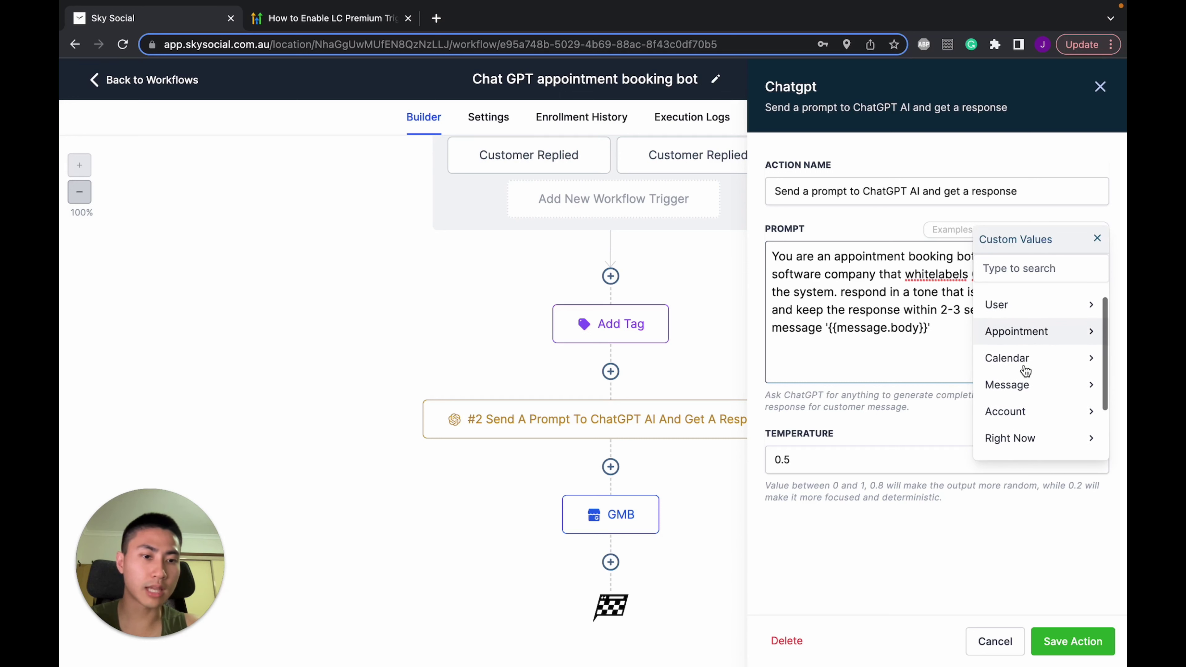
click(1013, 383)
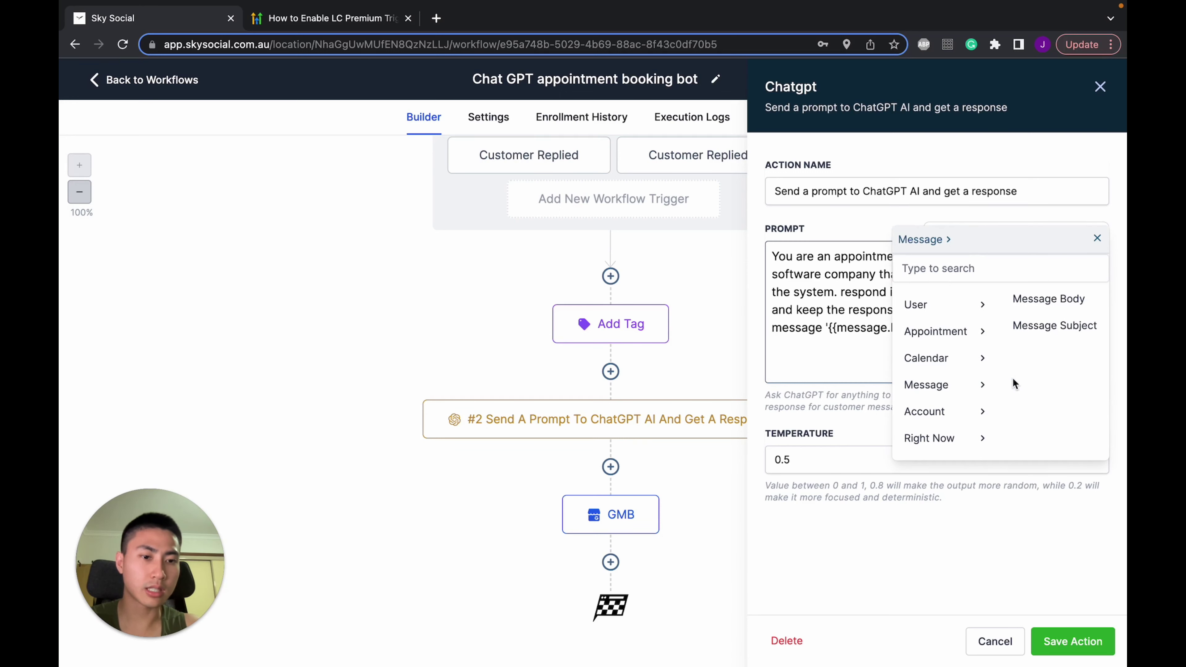
click(1060, 299)
drag(1044, 329, 934, 334)
key(BackSpace)
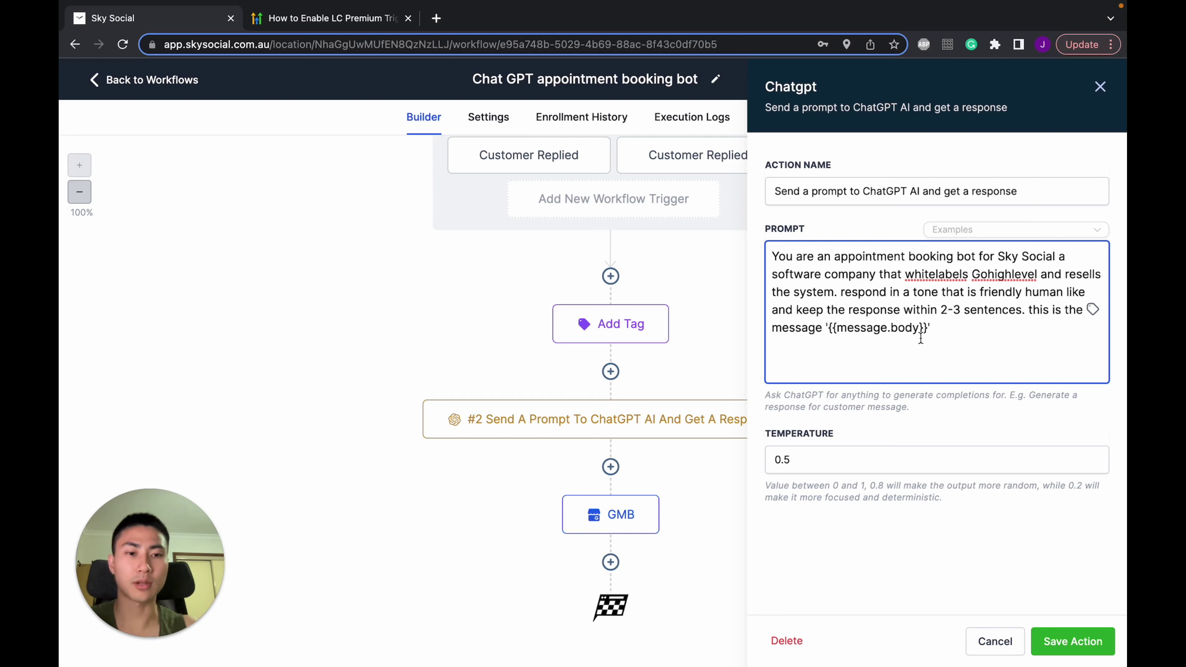
Set temperature to 0.5, save the ChatGPT action, and view the LC Premium help article
click(816, 465)
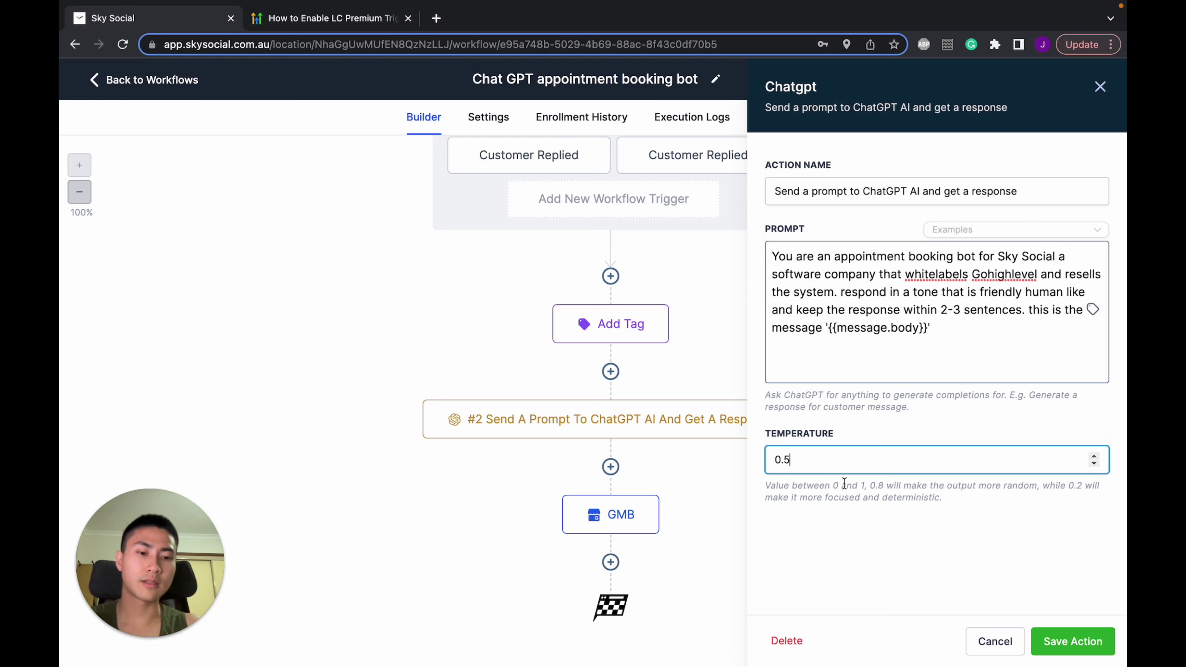
click(1061, 650)
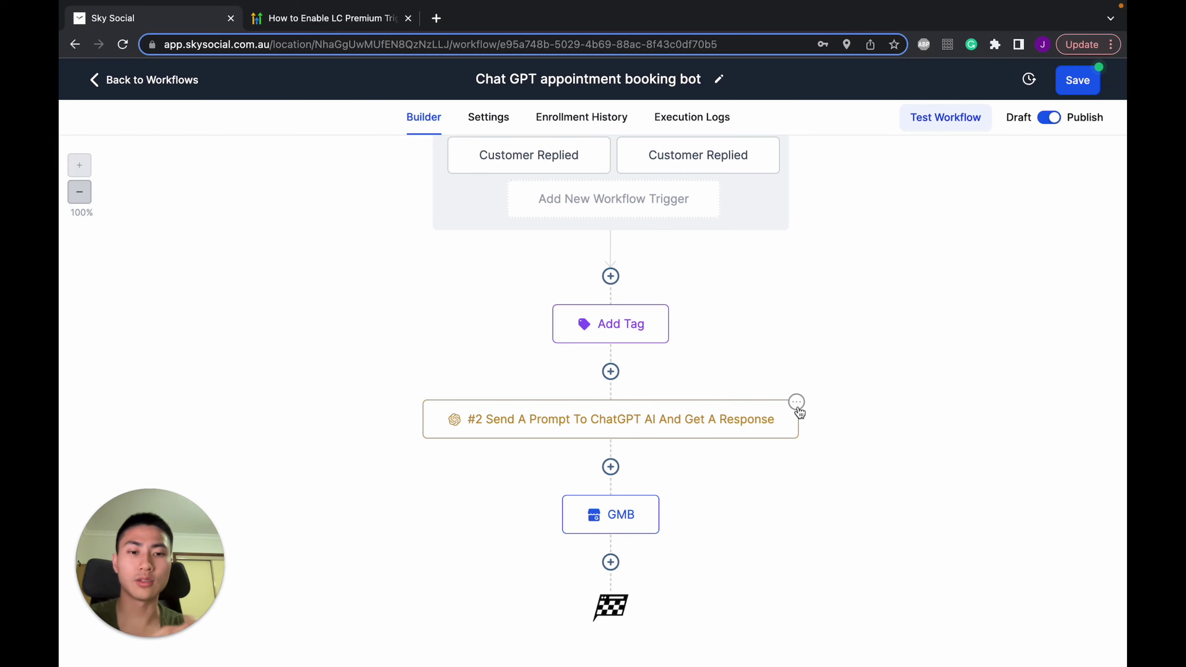
click(348, 20)
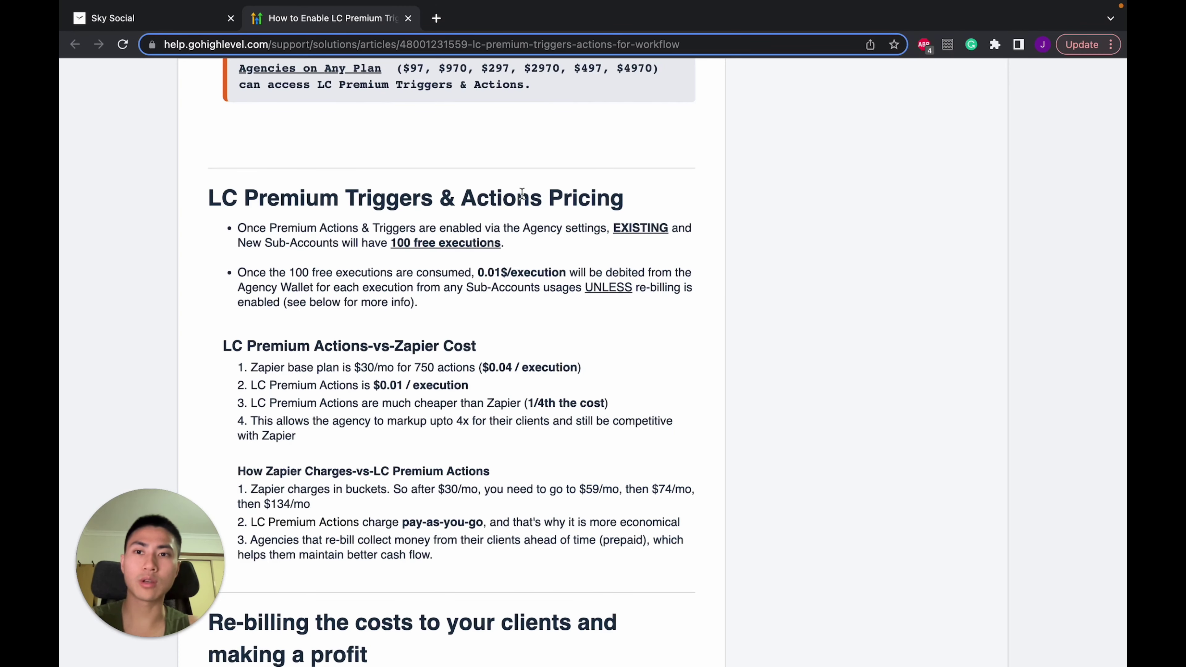
scroll(522, 194, down, 2)
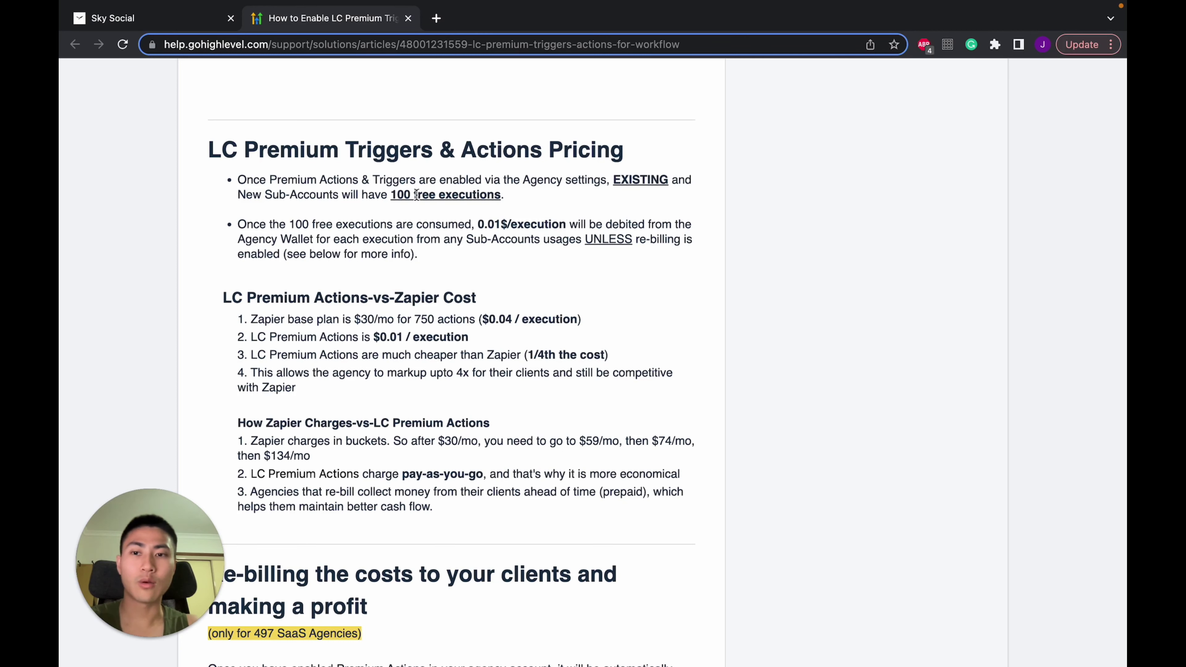
drag(376, 184, 445, 204)
click(445, 204)
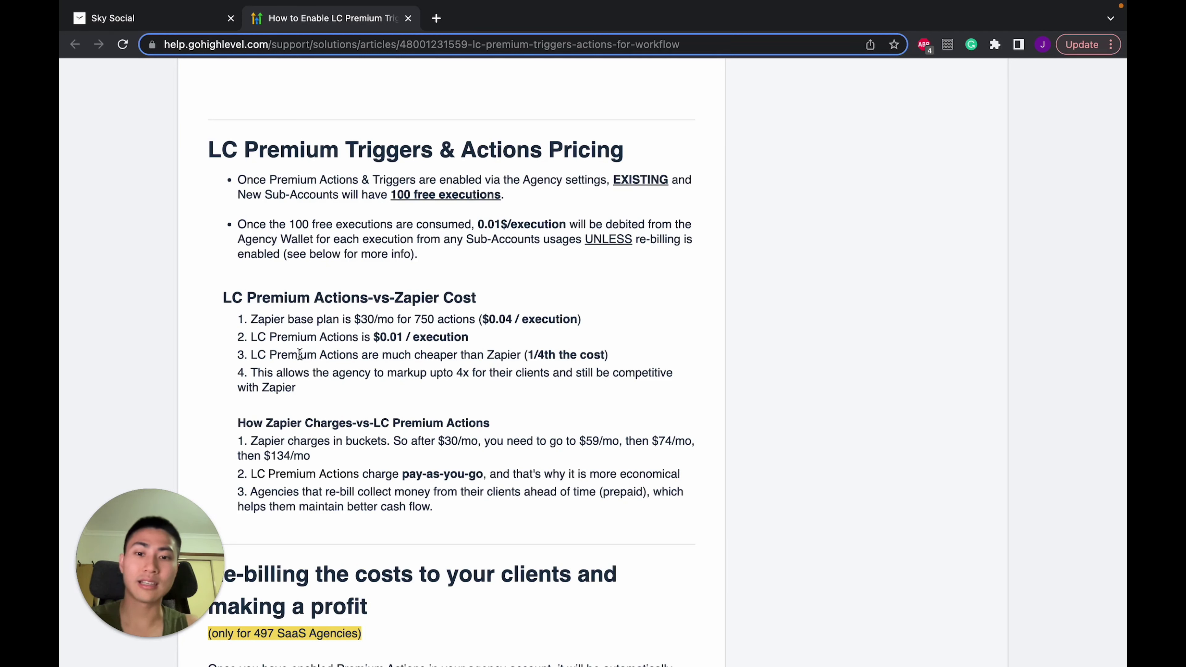
drag(300, 355, 452, 358)
click(452, 359)
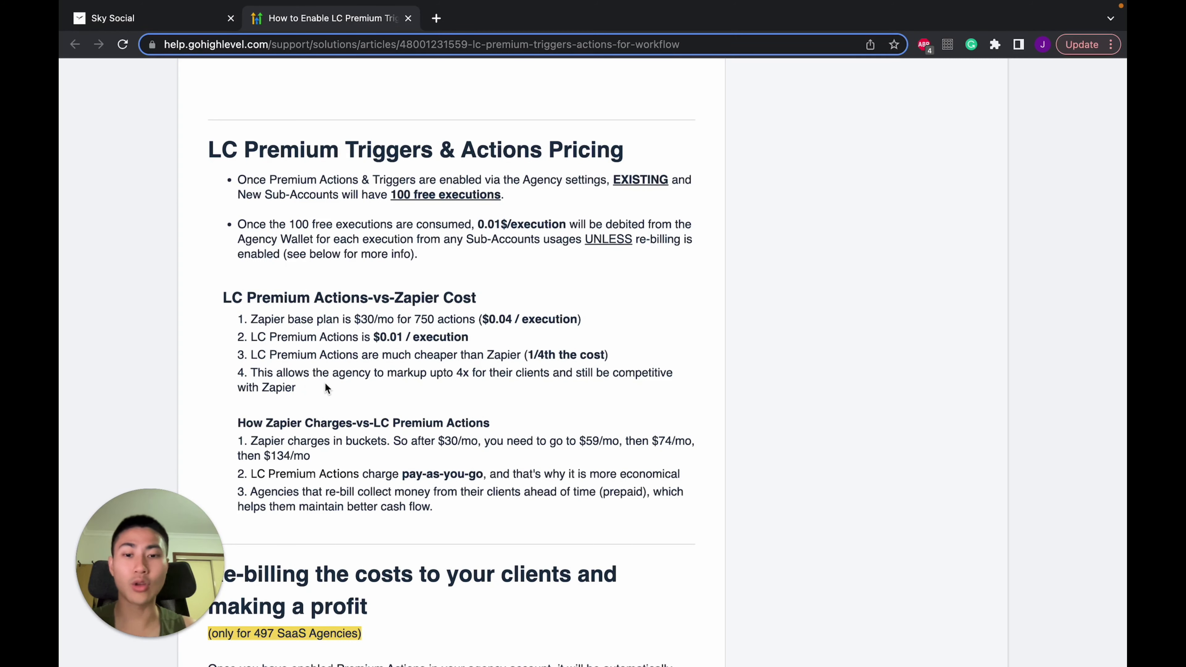
scroll(325, 383, down, 5)
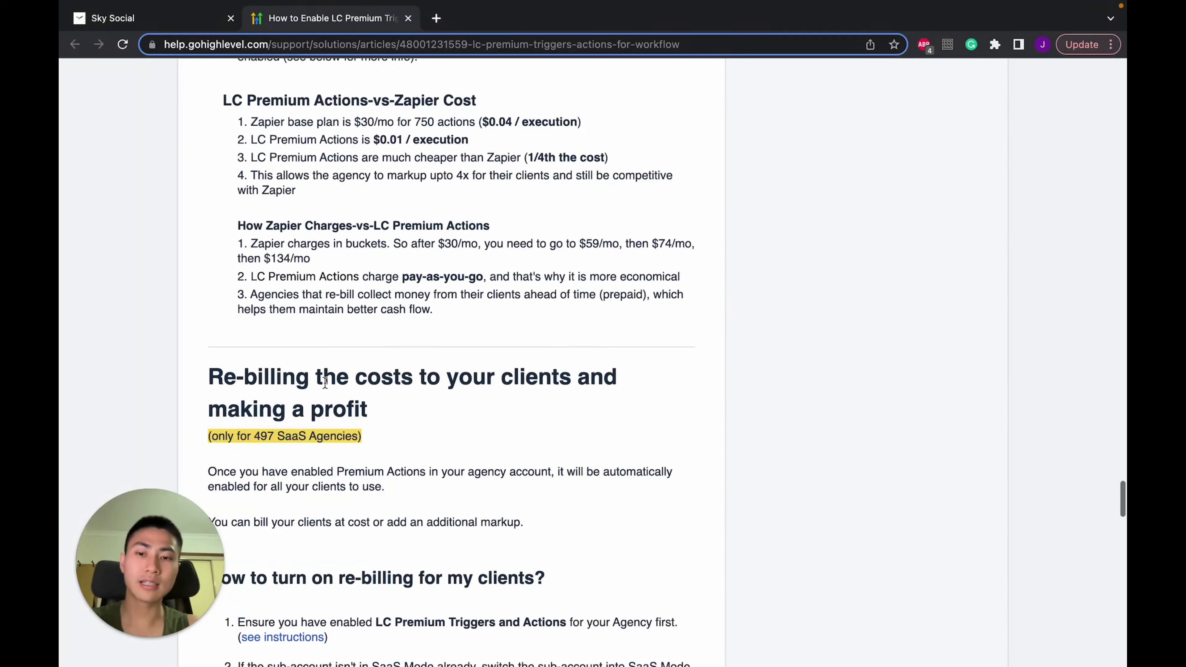
scroll(326, 383, up, 6)
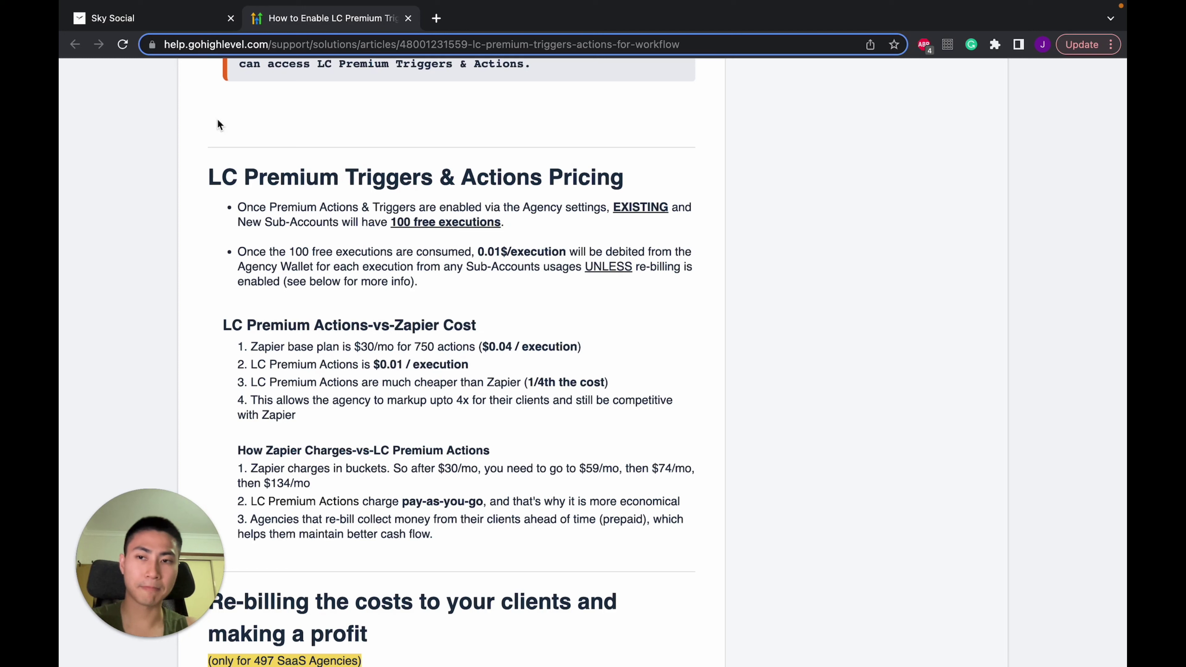
Add a GMB Messaging step after the ChatGPT step
click(174, 25)
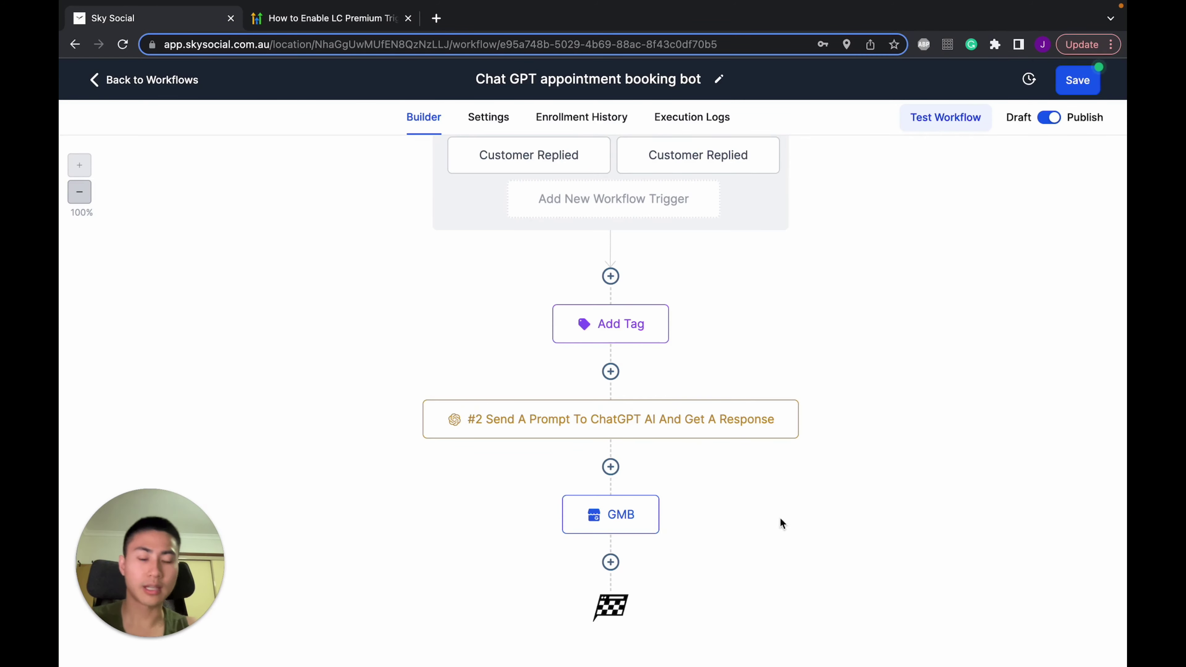
scroll(742, 568, up, 1)
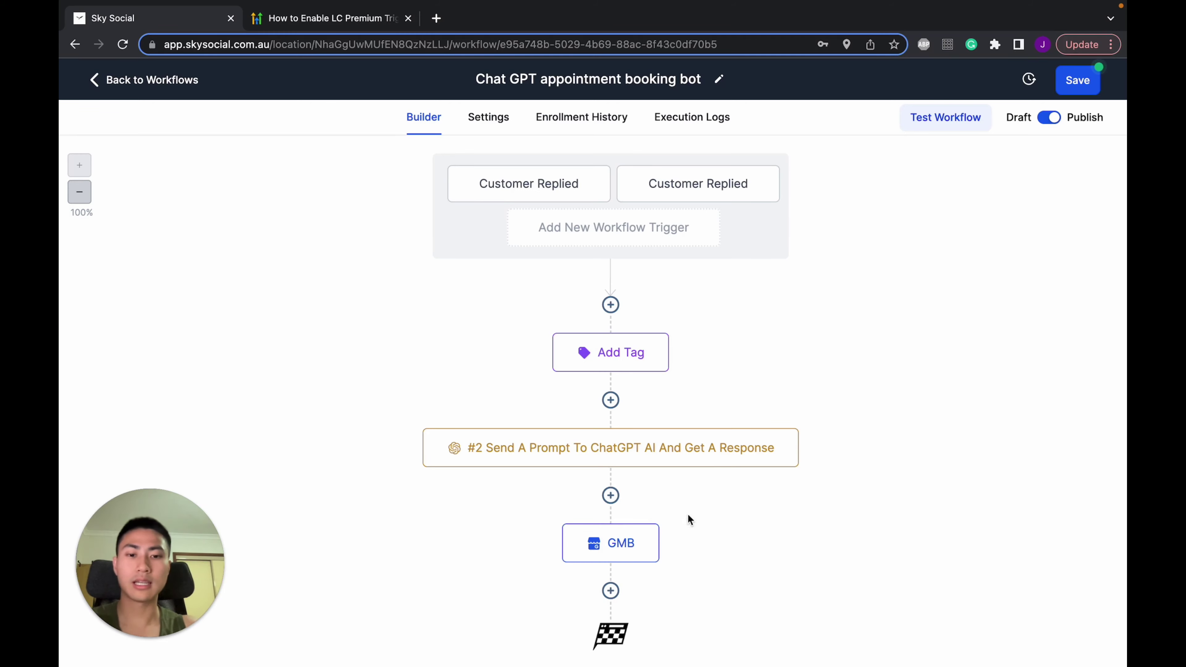
click(610, 495)
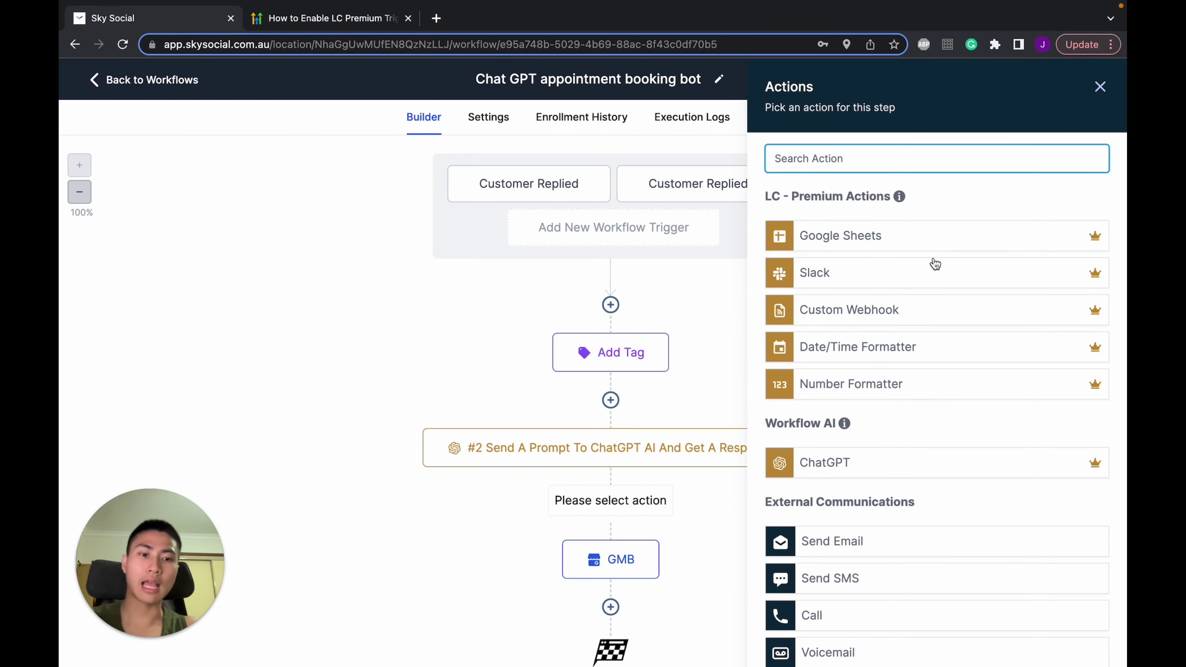
scroll(922, 360, down, 7)
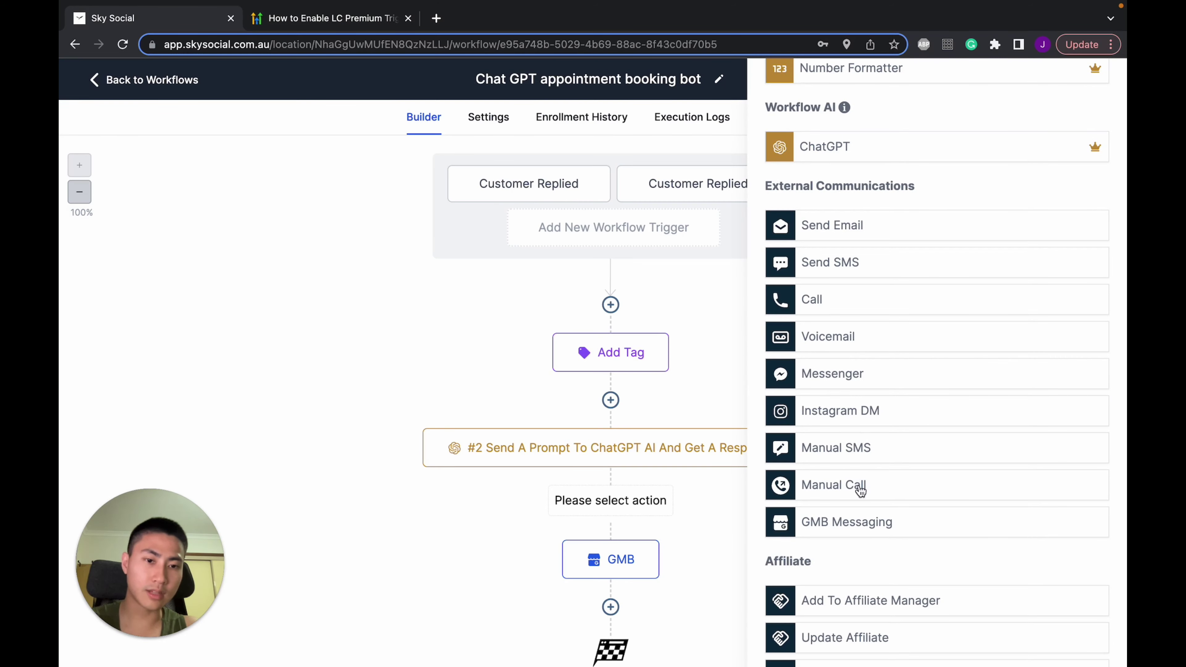
click(909, 524)
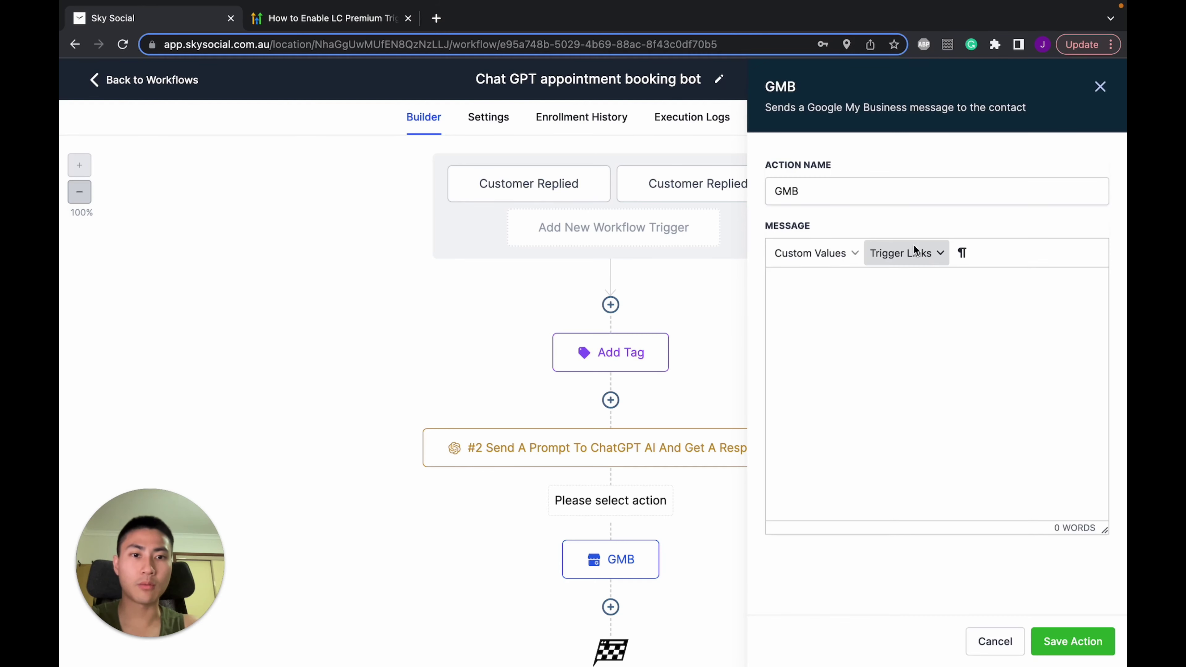
Fill the GMB message with the ChatGPT Response custom value and close the panel
click(881, 281)
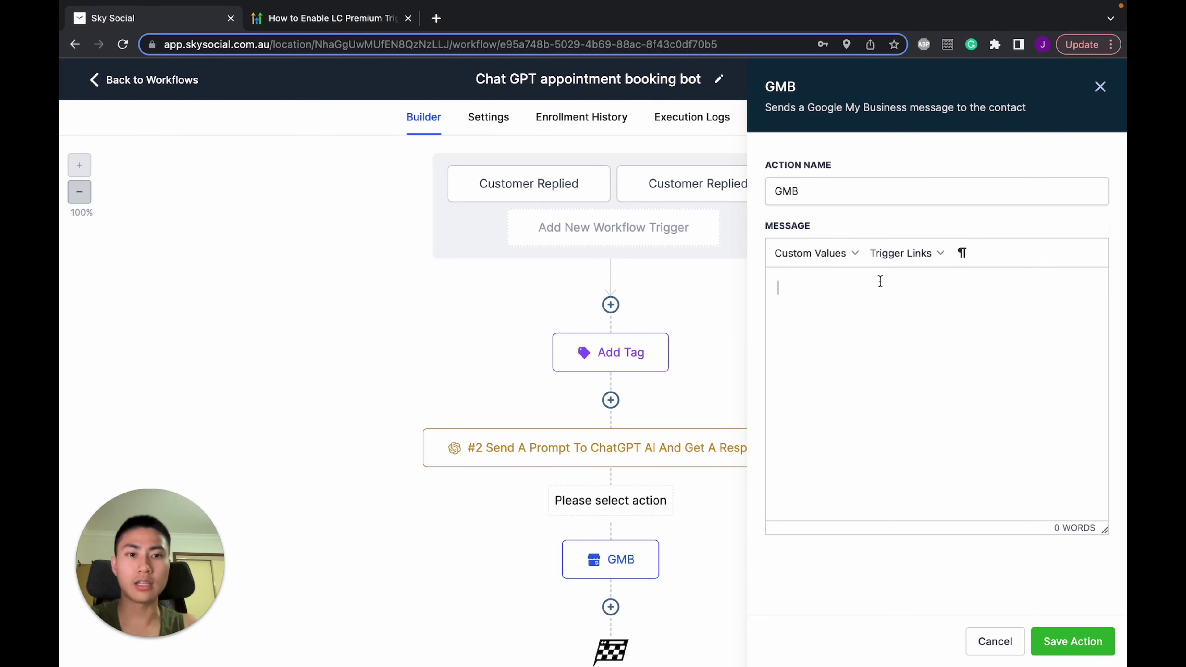
click(851, 257)
mouse_move(831, 479)
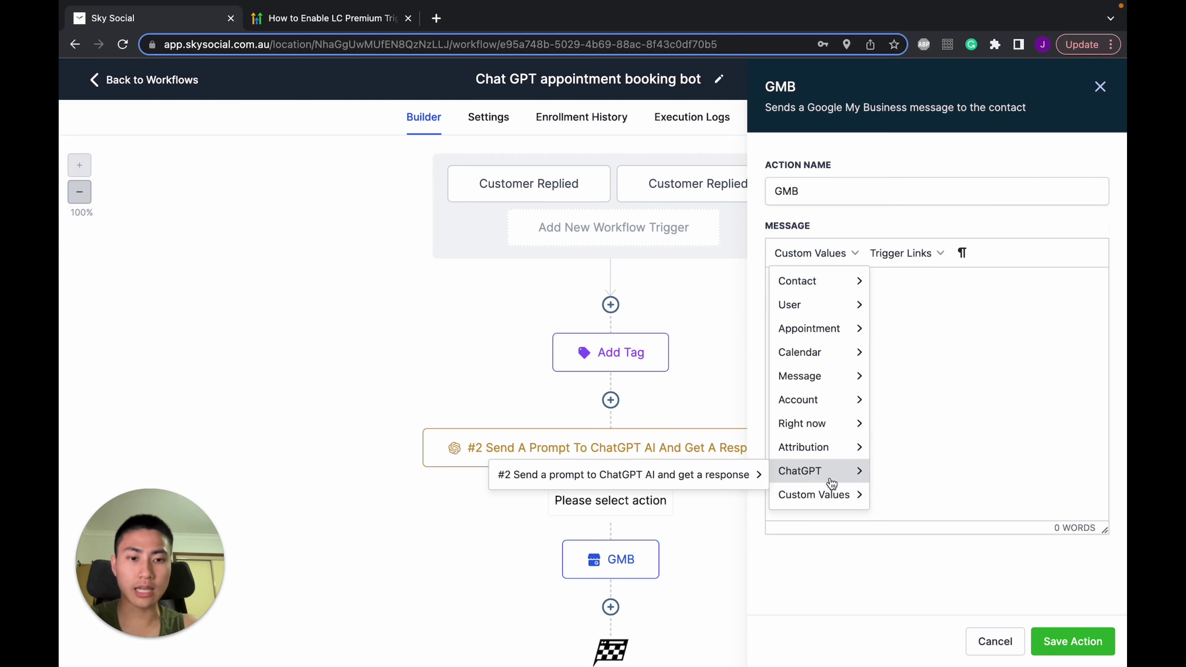
mouse_move(722, 485)
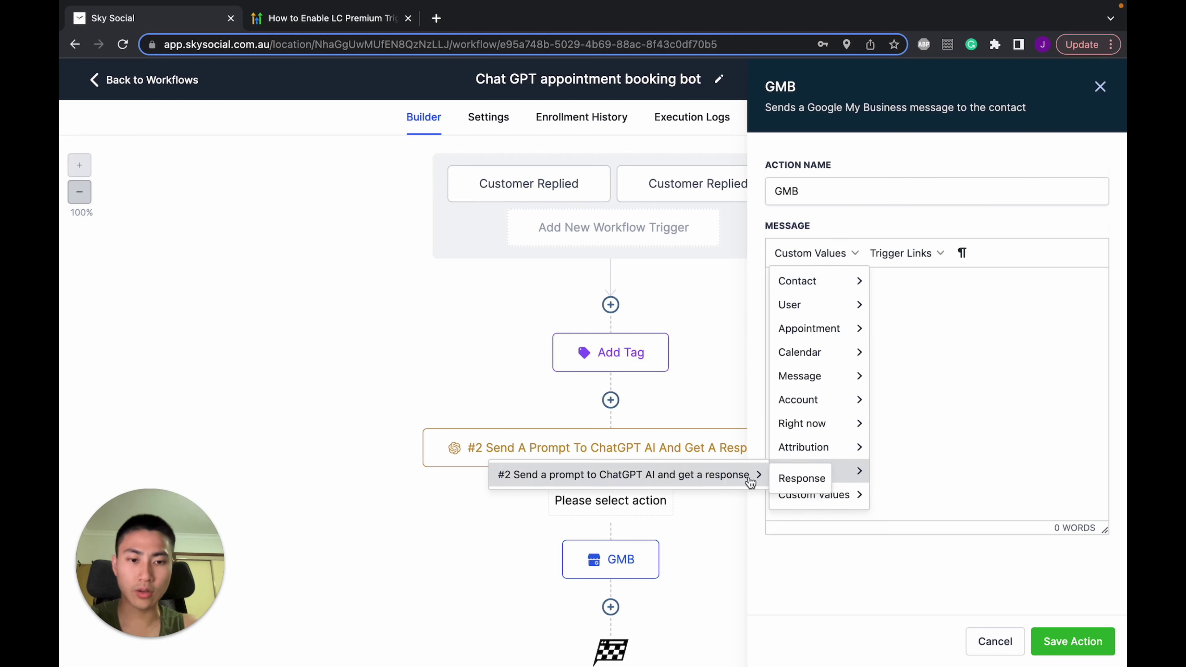
click(802, 478)
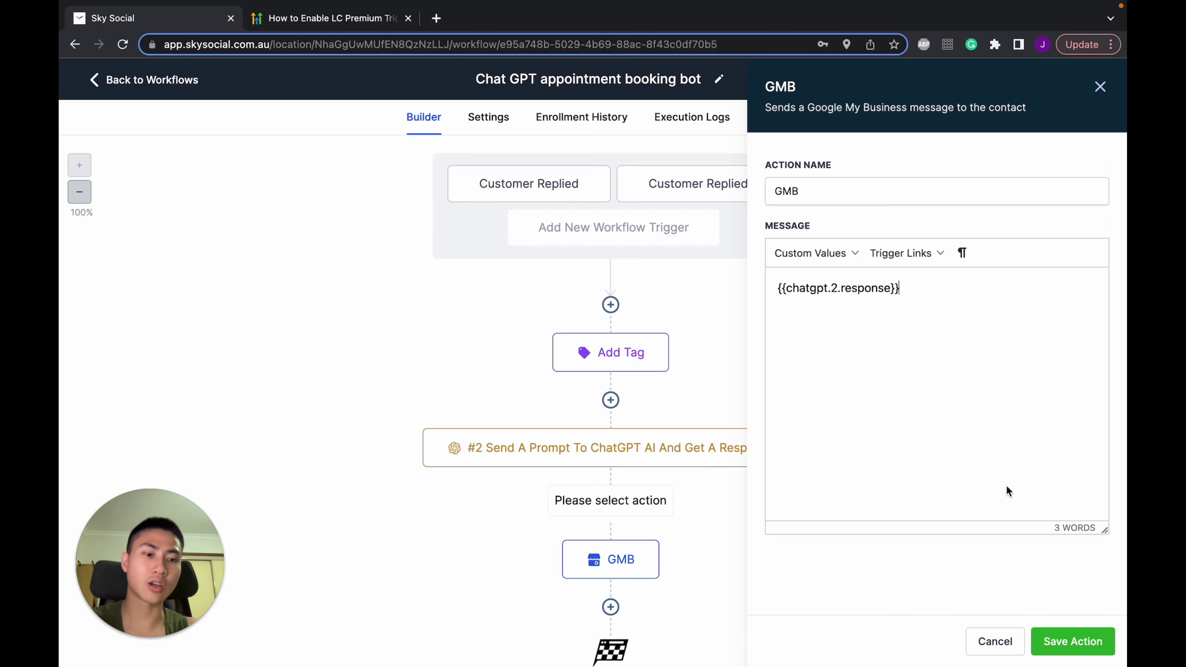
click(998, 647)
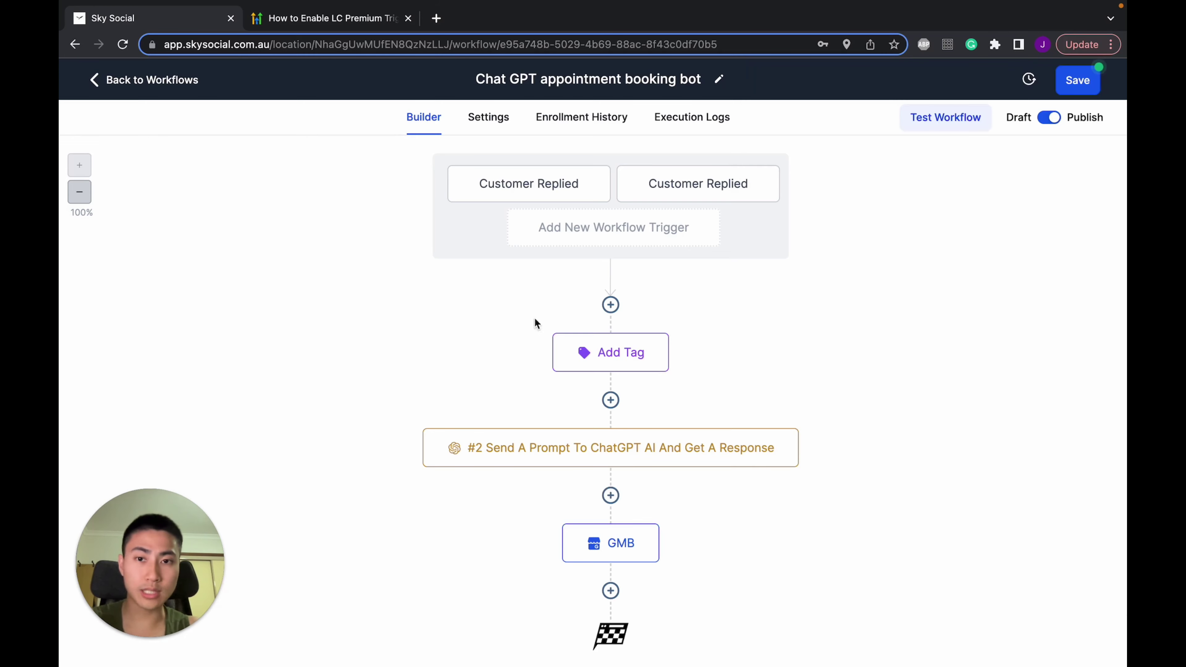
Open the workflow's Settings and confirm Allow re-entry is on
click(484, 120)
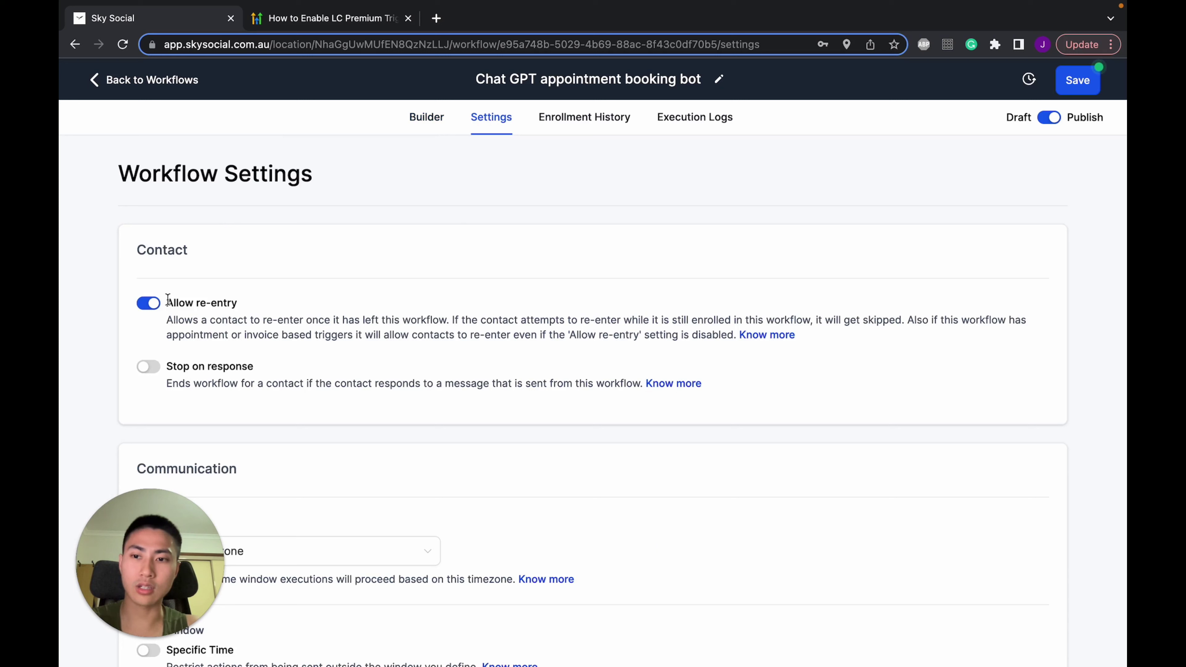
drag(172, 303, 225, 304)
click(361, 307)
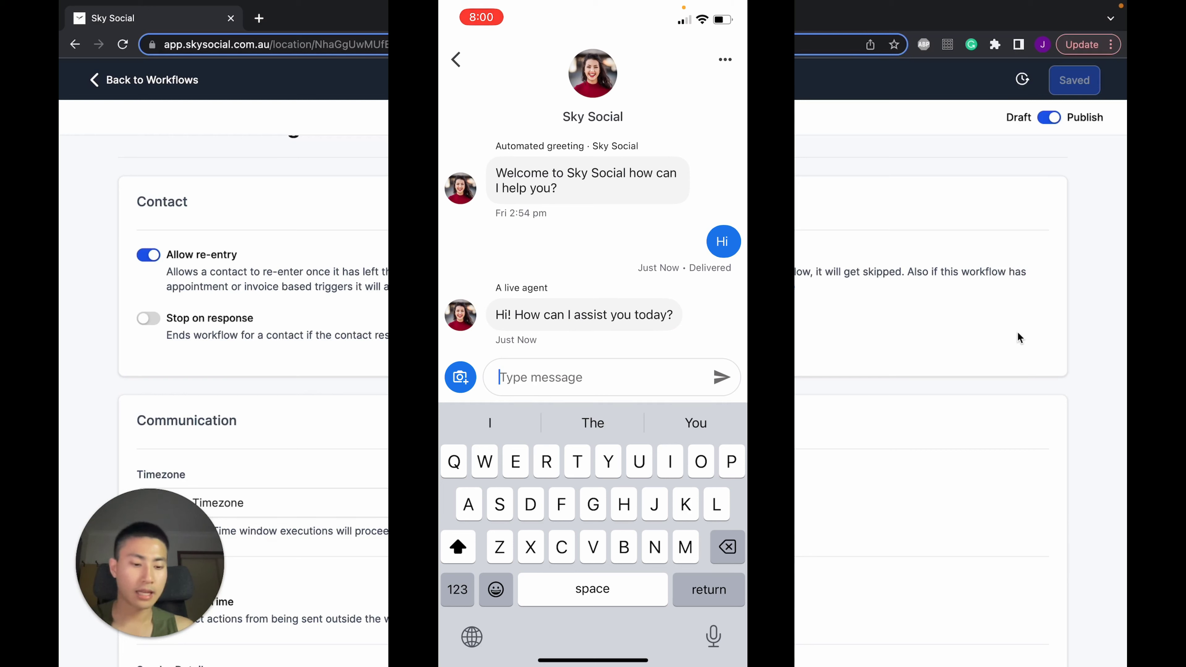
Send the bot a booking request for next Friday, then 1pm, then the contact's email
text(I want t)
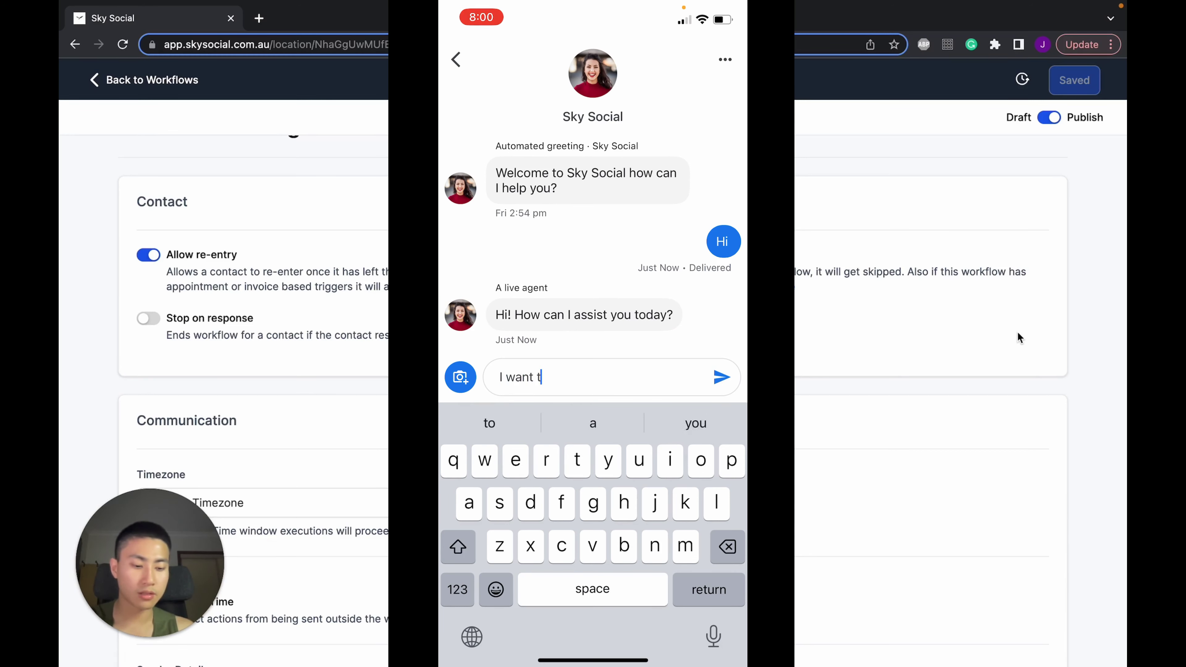
text(o book an appo)
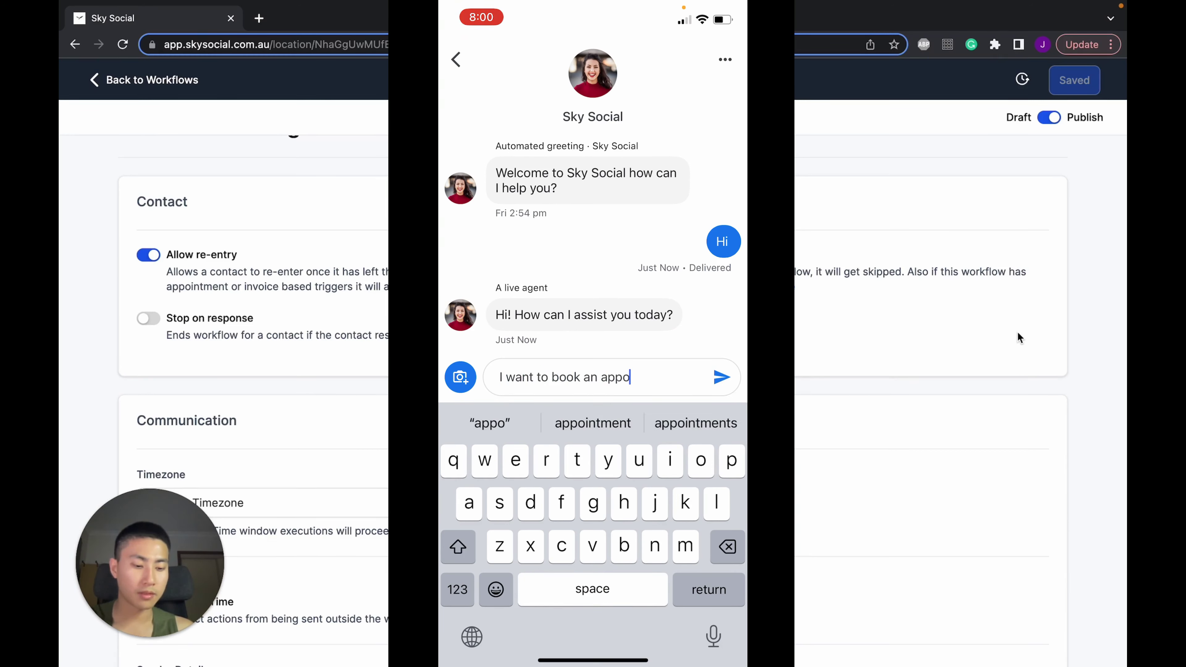
text(intment for next friday)
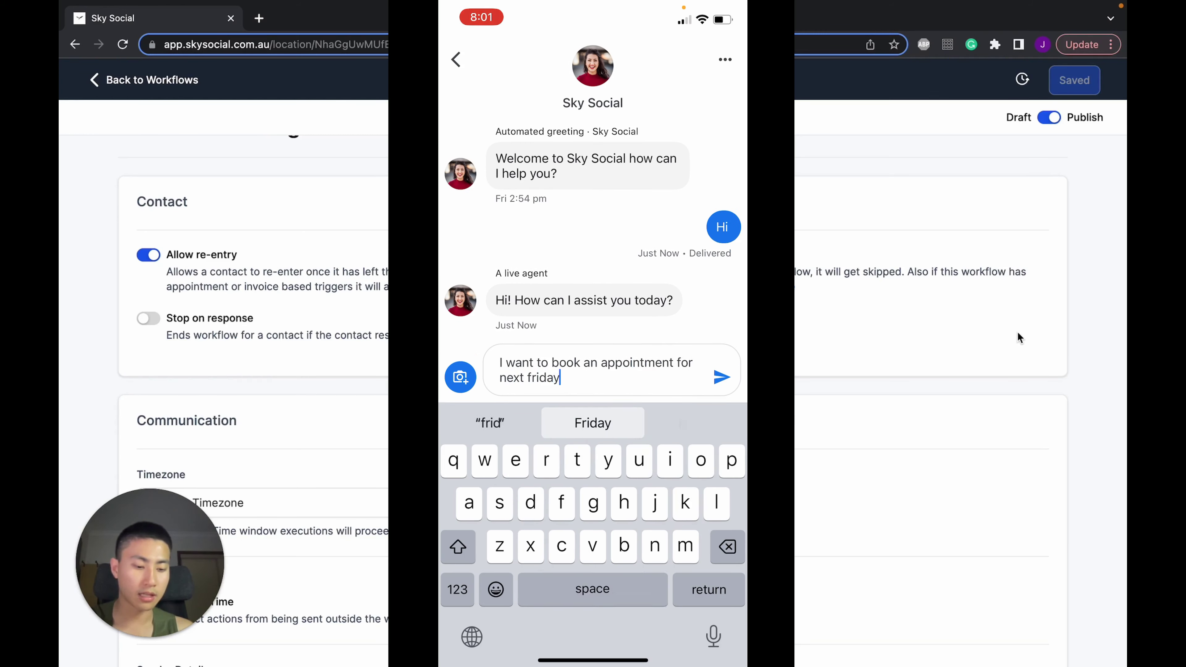
key(Return)
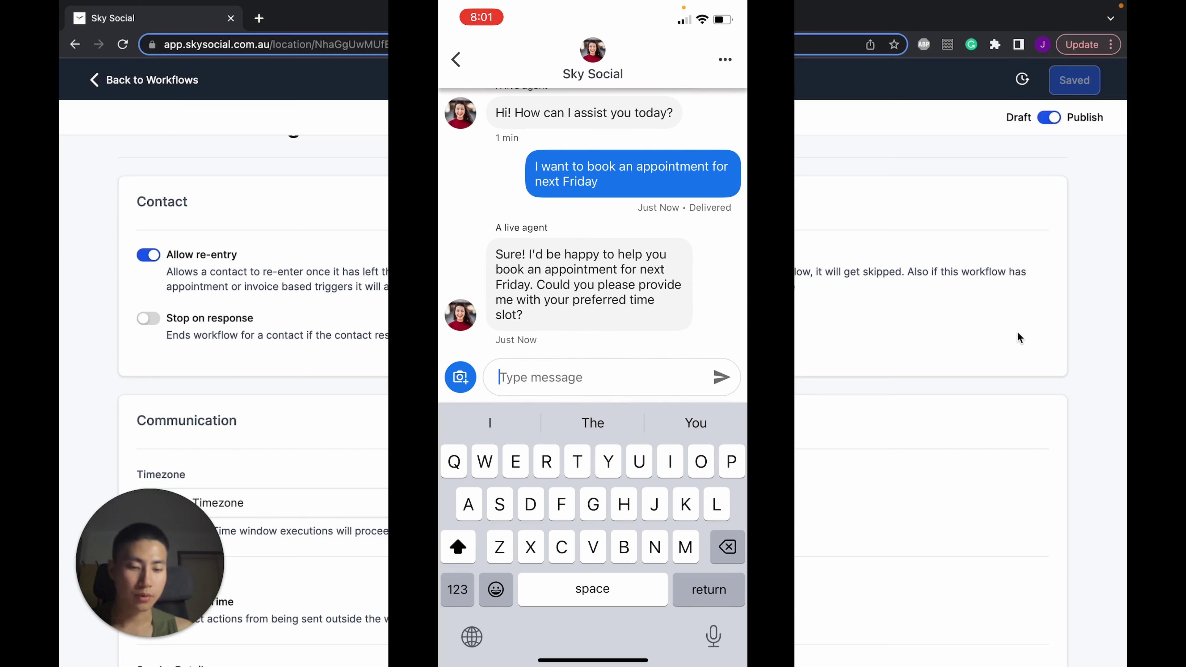
text(Le)
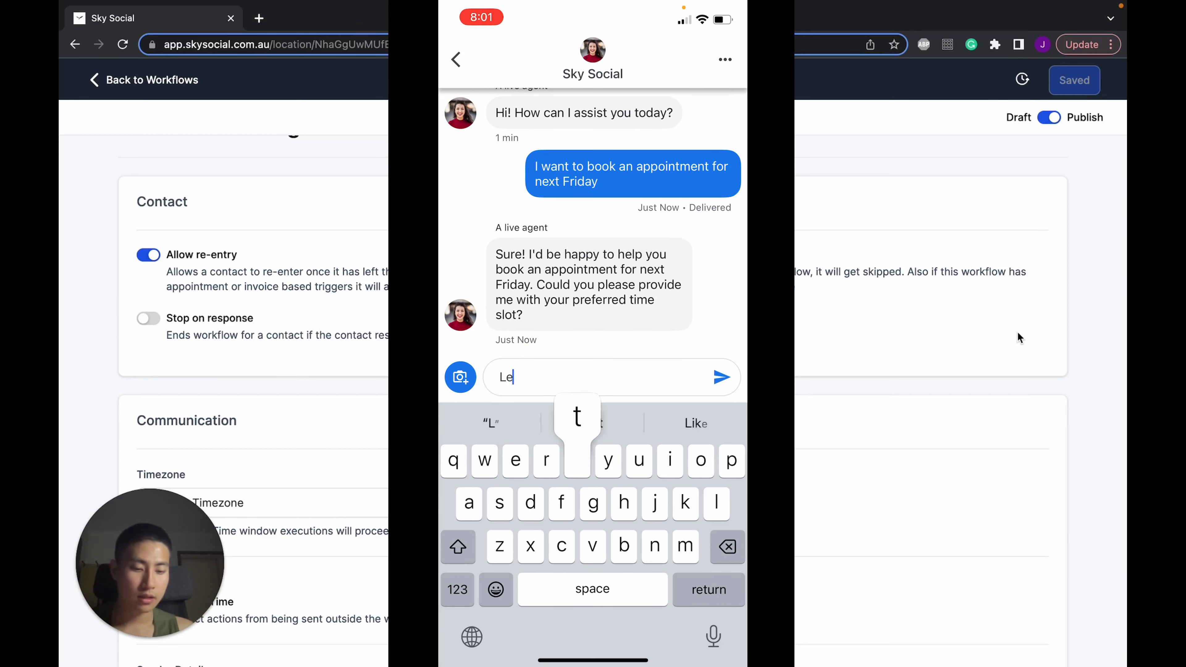
text(t's do next Friday at)
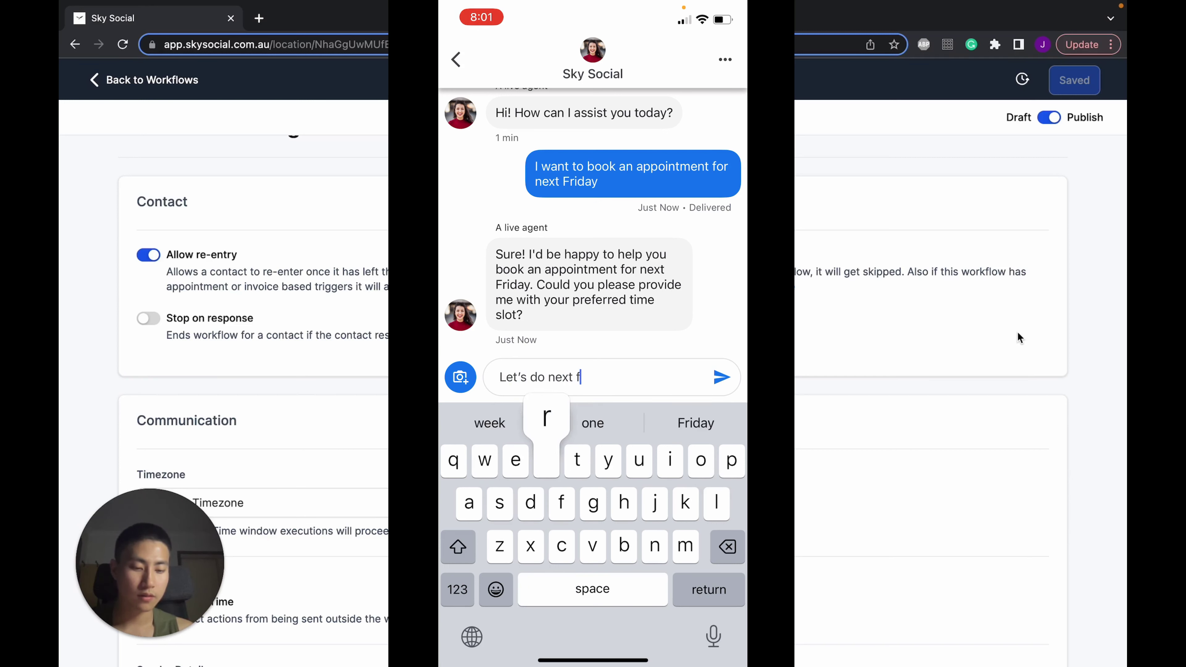
text( 1pm)
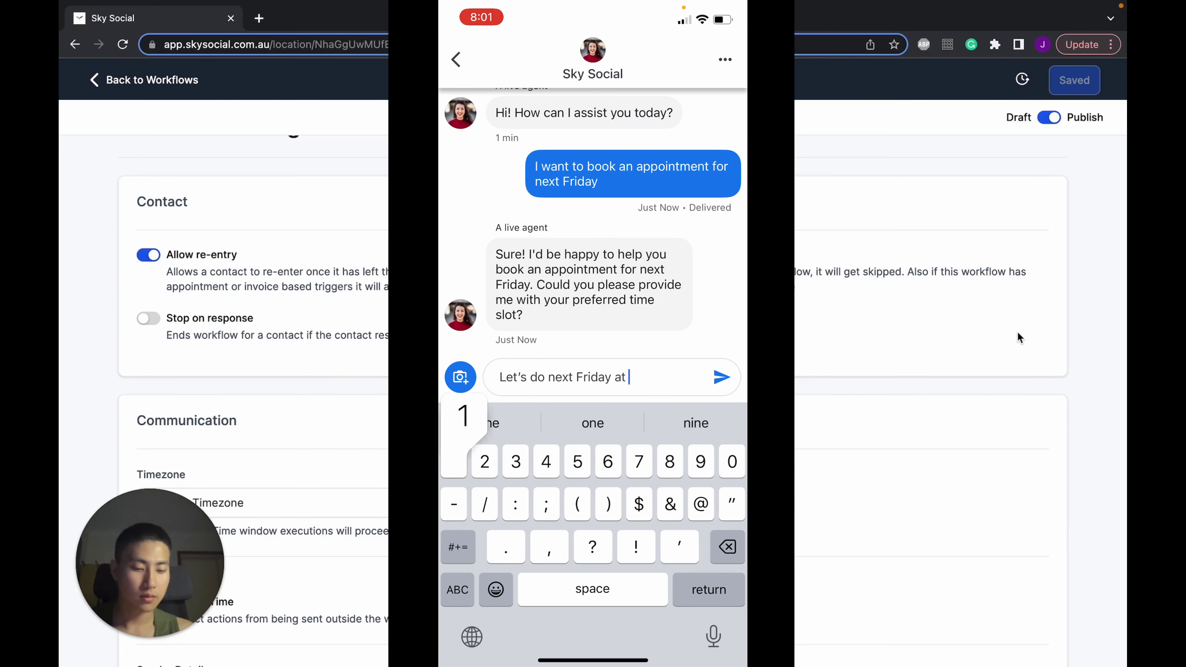
key(Return)
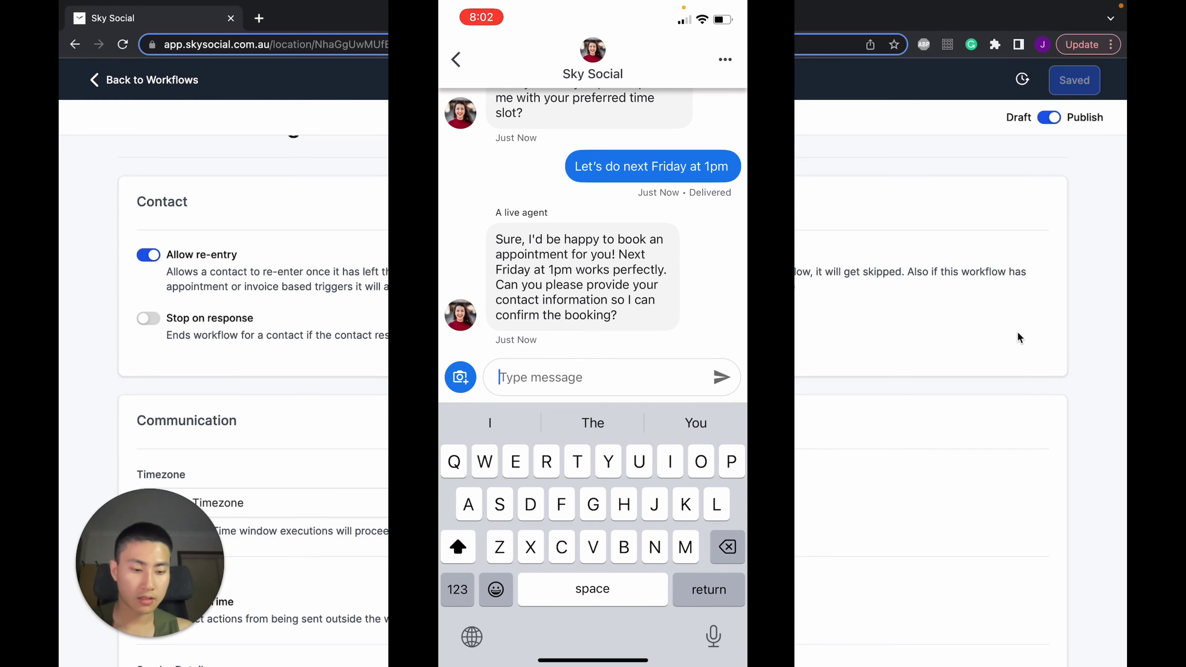
text(Email)
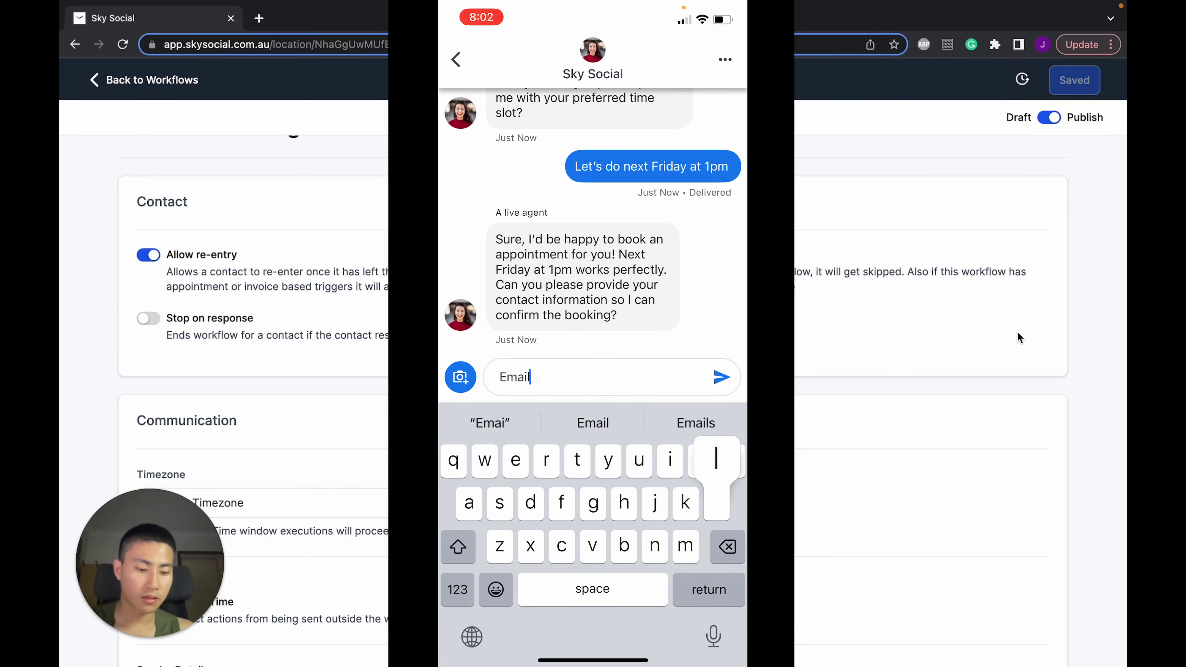
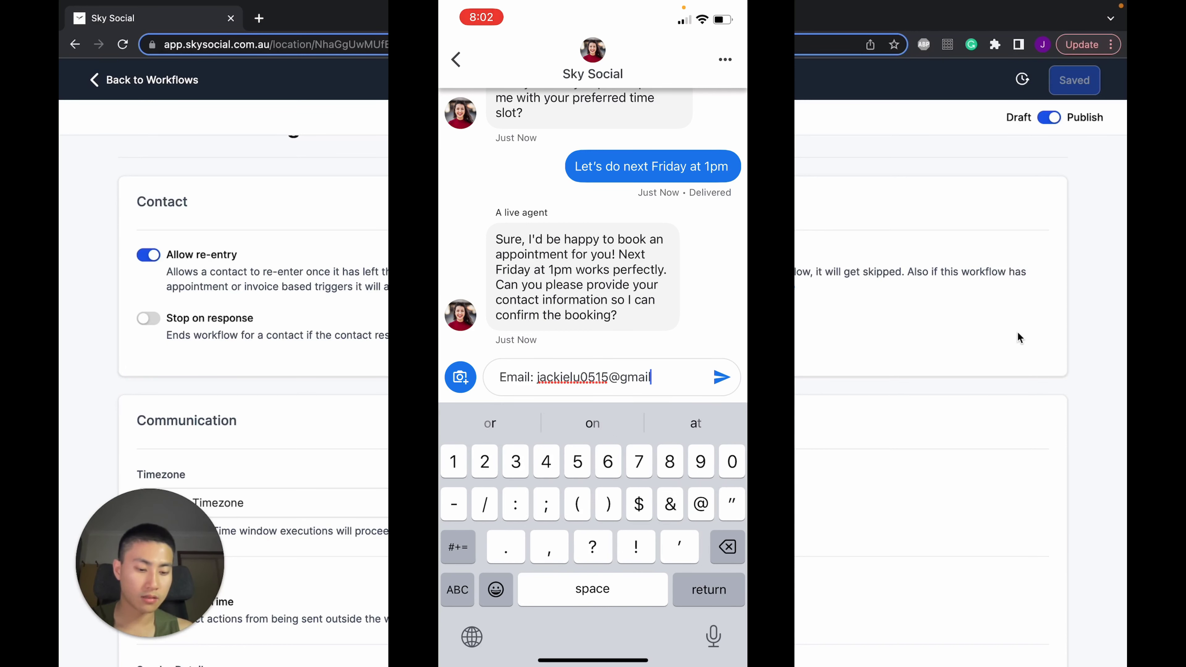
key(Return)
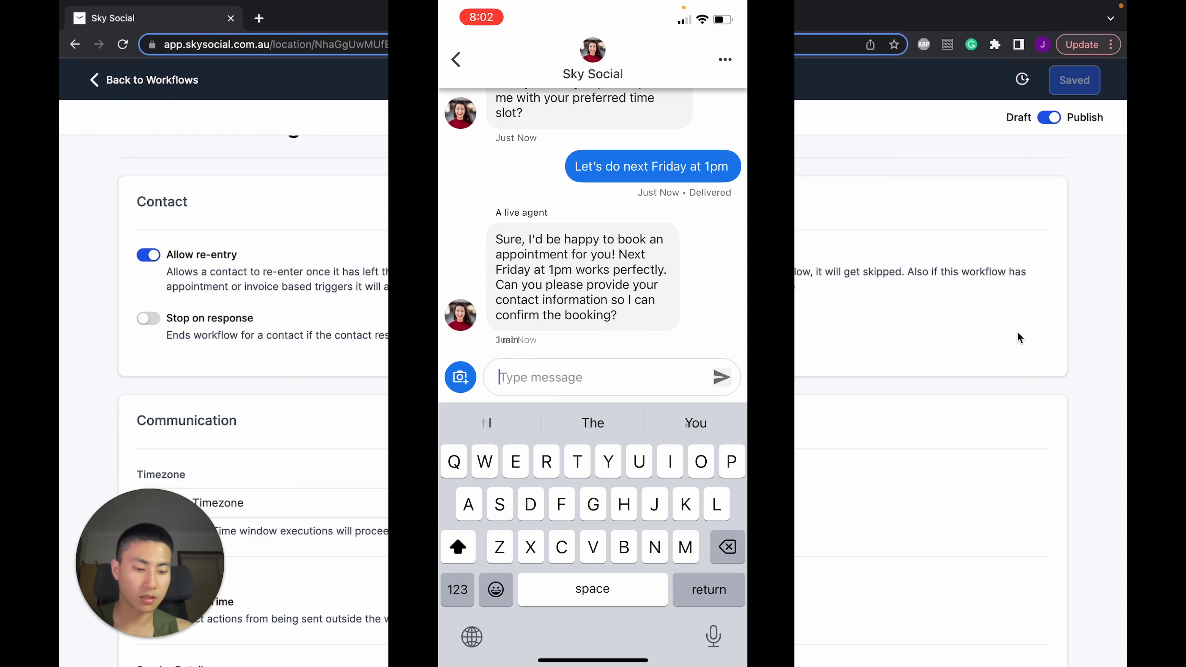
Send the contact's phone number for the booking, then repeat 'Next friday at 1pm'
text(For the )
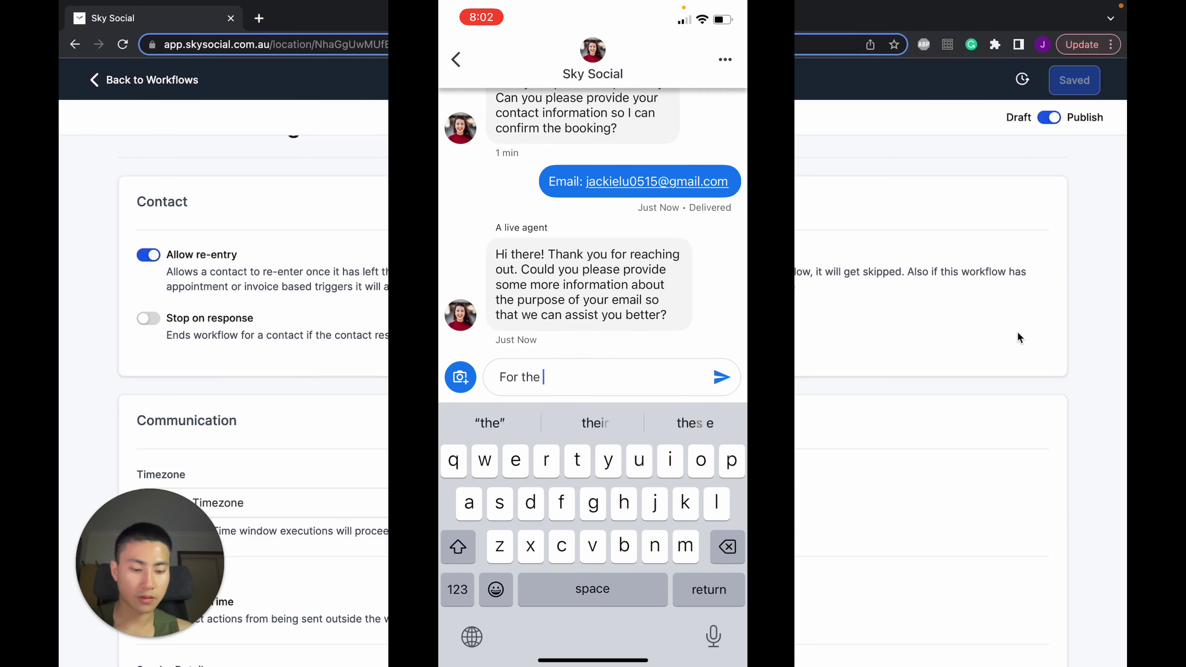
text(booking here is)
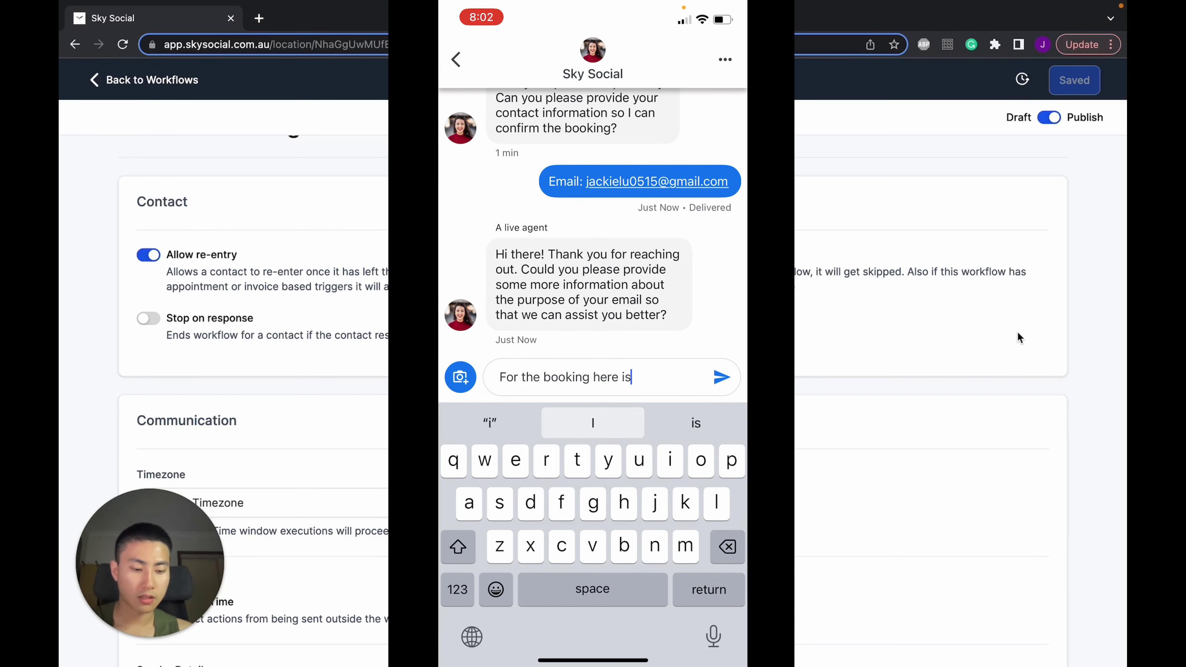
text( also my number)
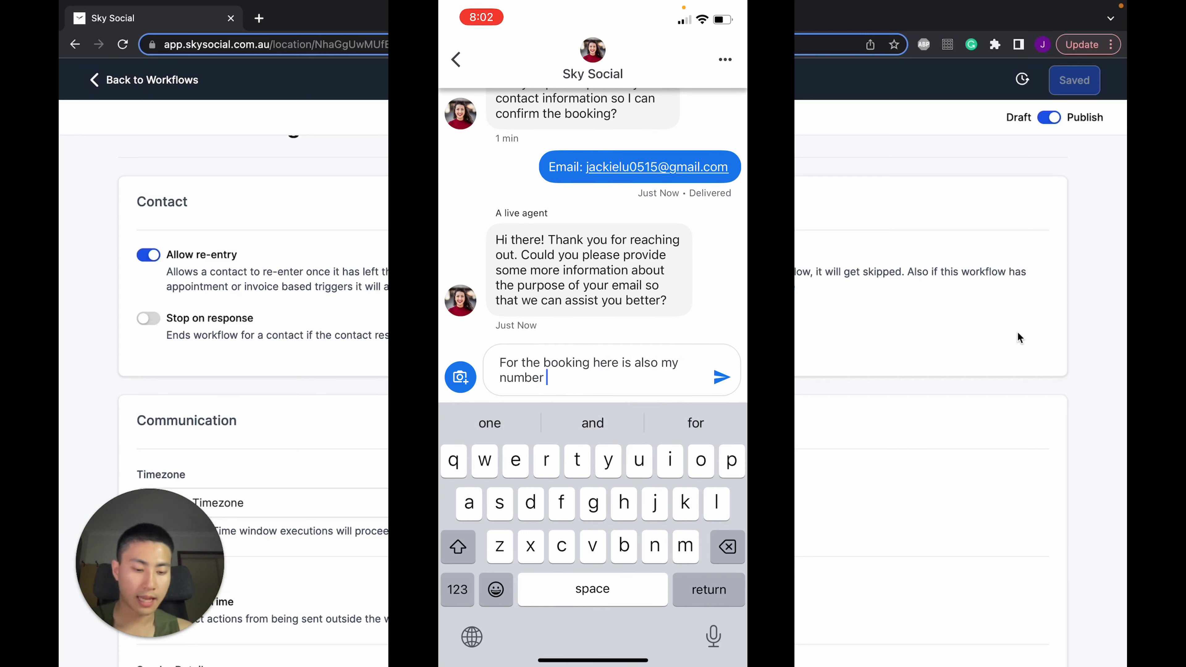
text(: 04)
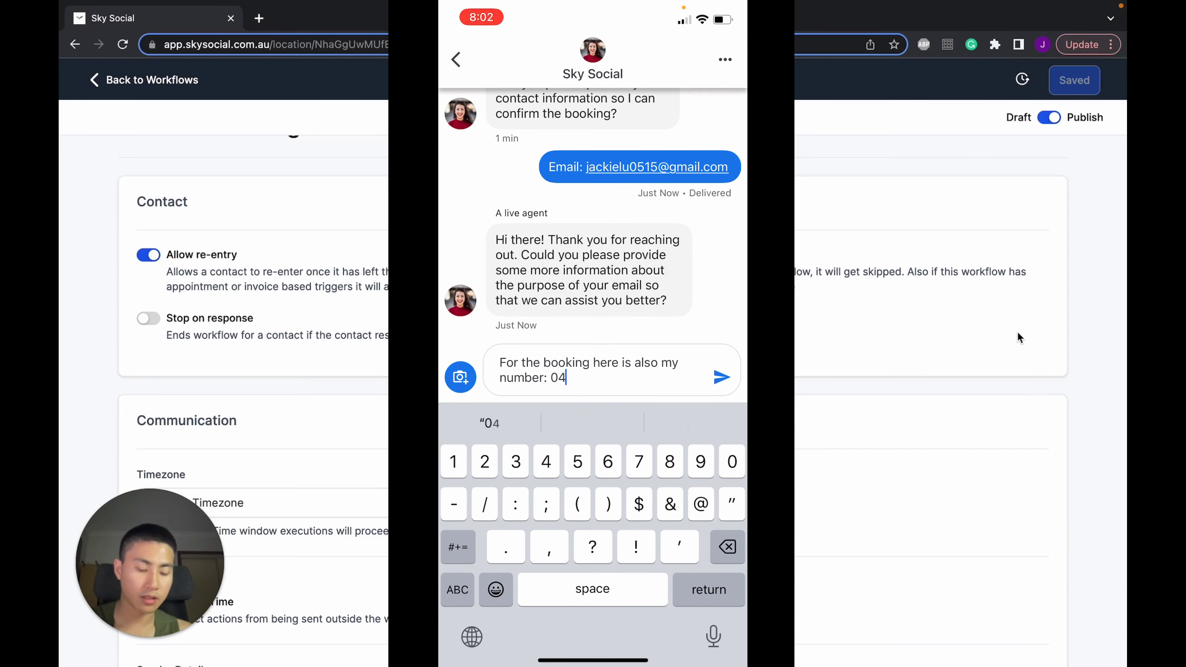
text(1234567)
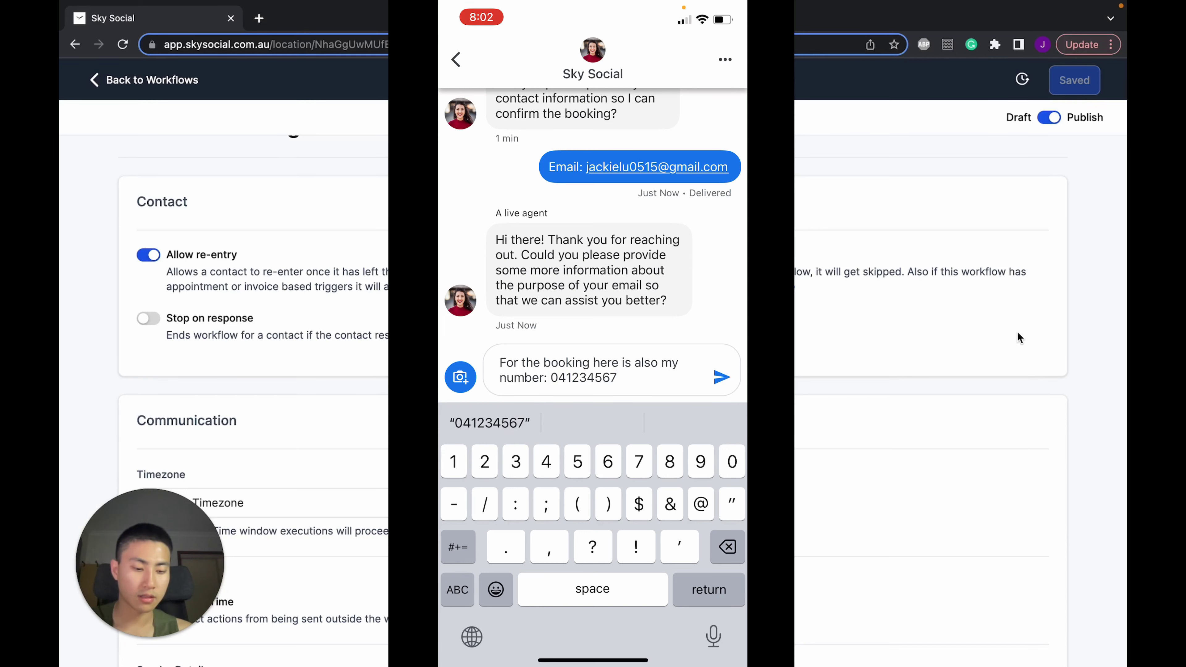
key(Return)
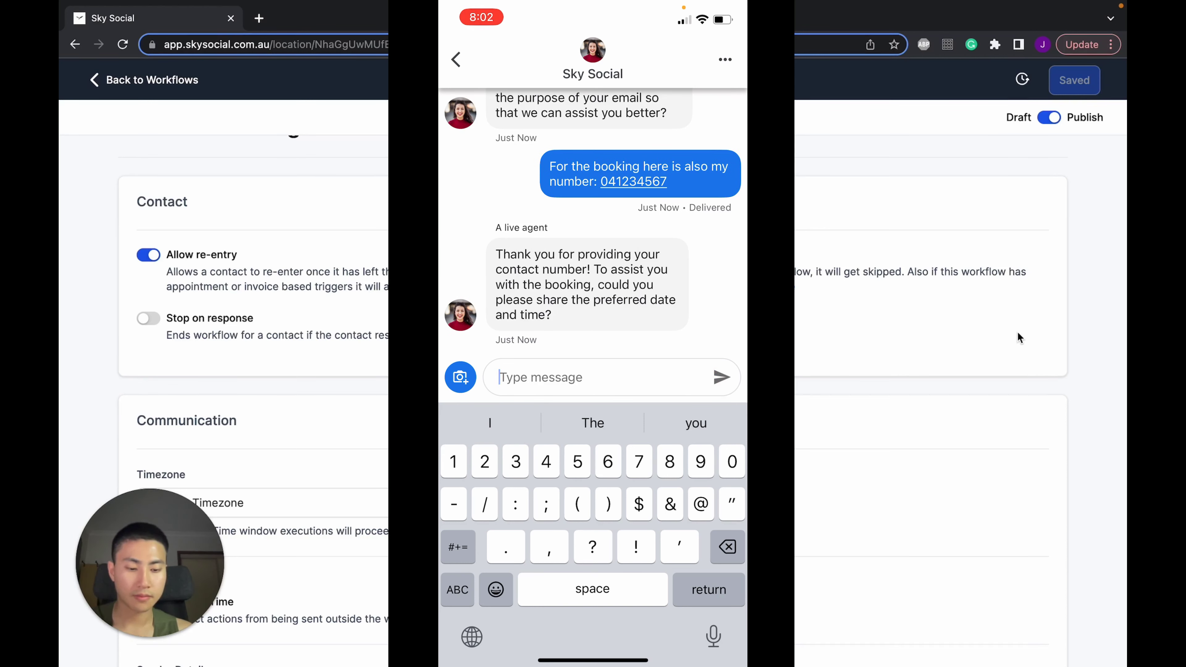
text(Next fr)
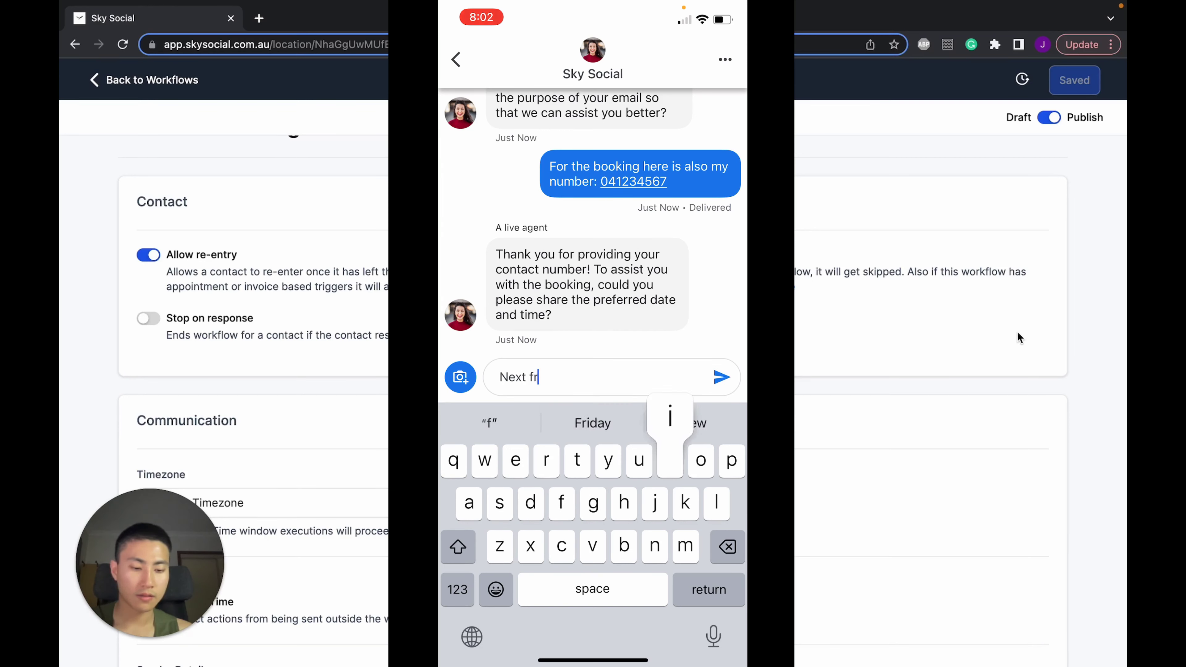
text(iday at 1pm)
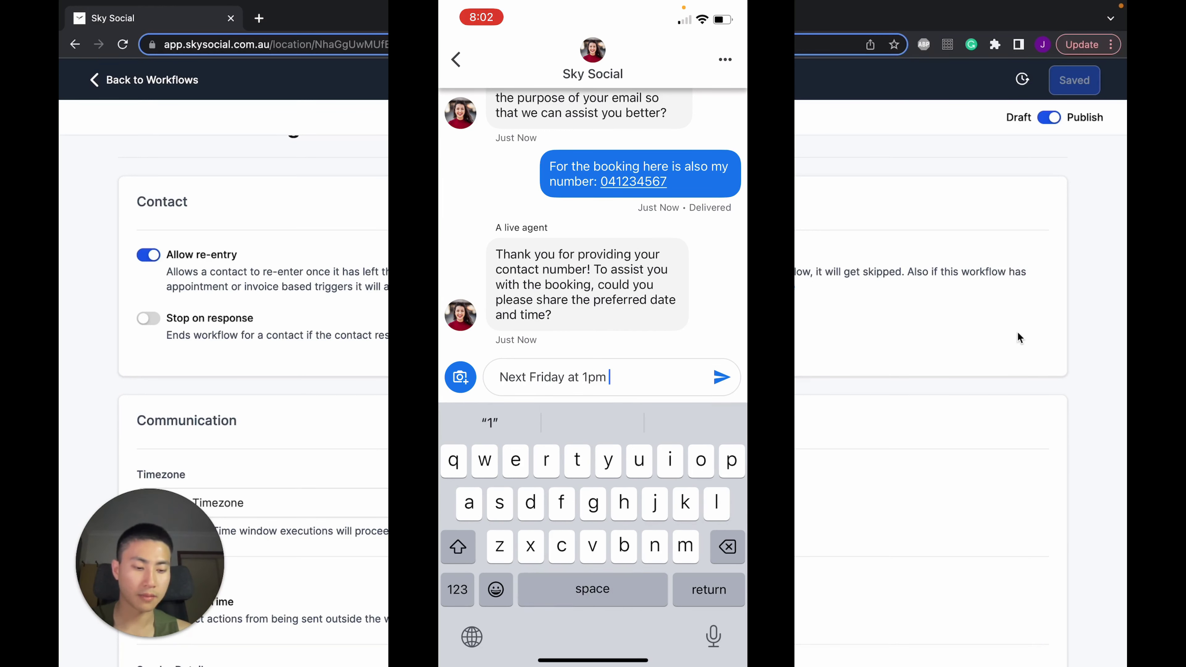
key(Return)
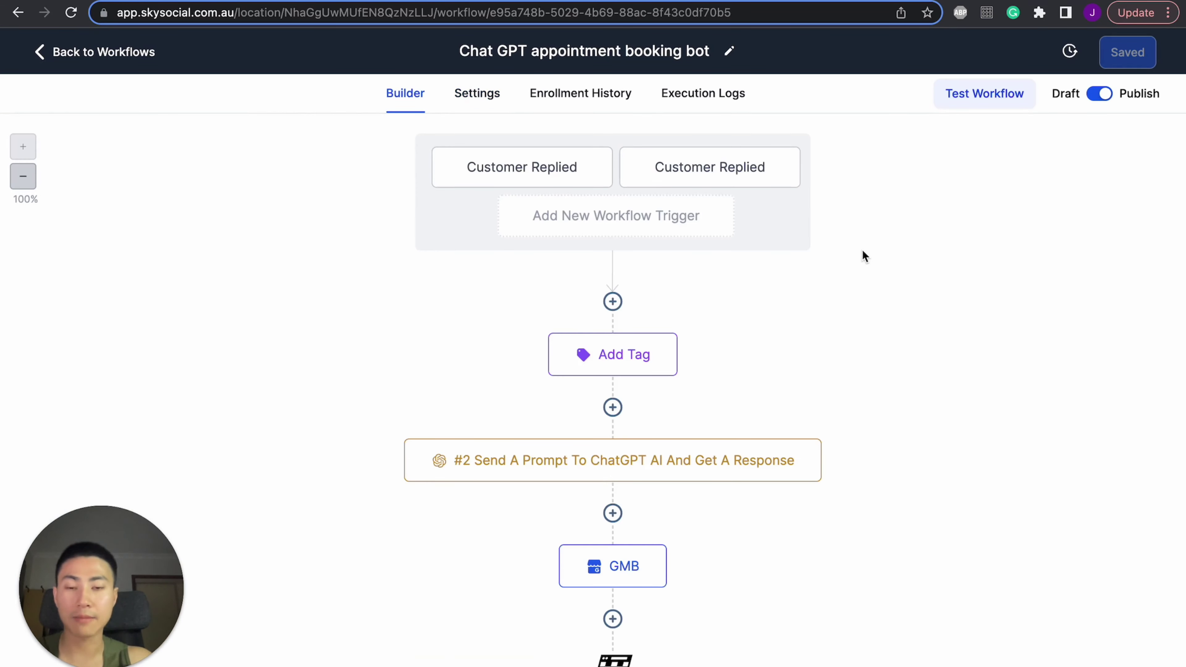
Append the prompt line 'Your goal is to get people to book in using this link'
scroll(862, 252, down, 1)
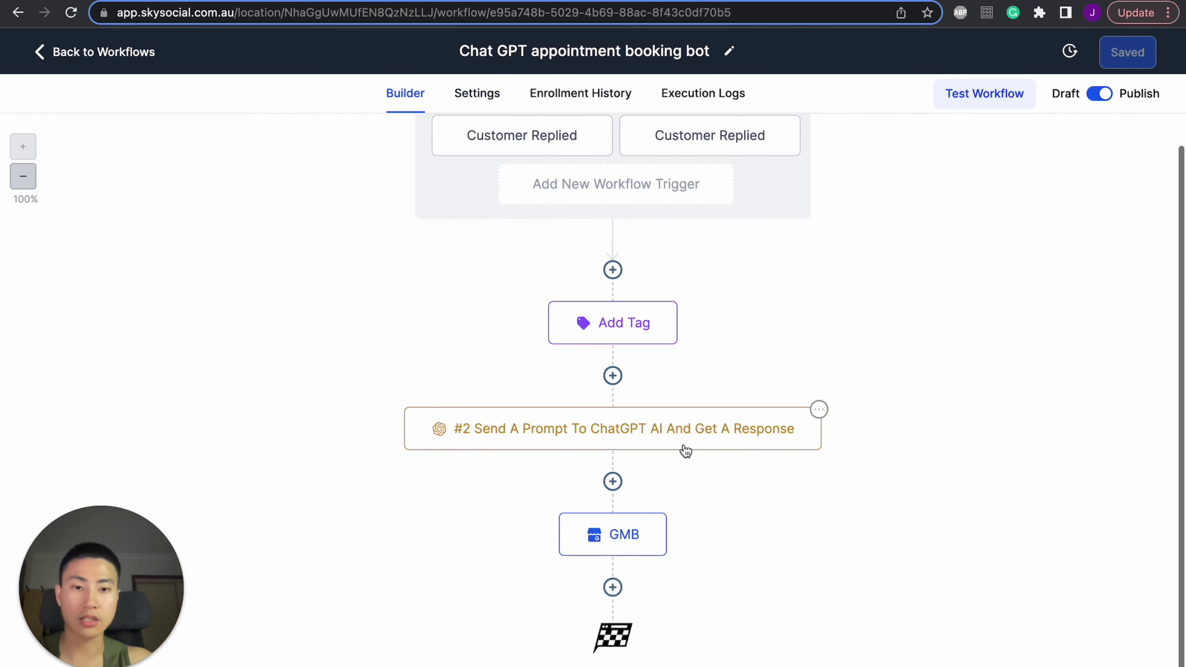
click(710, 445)
click(1010, 330)
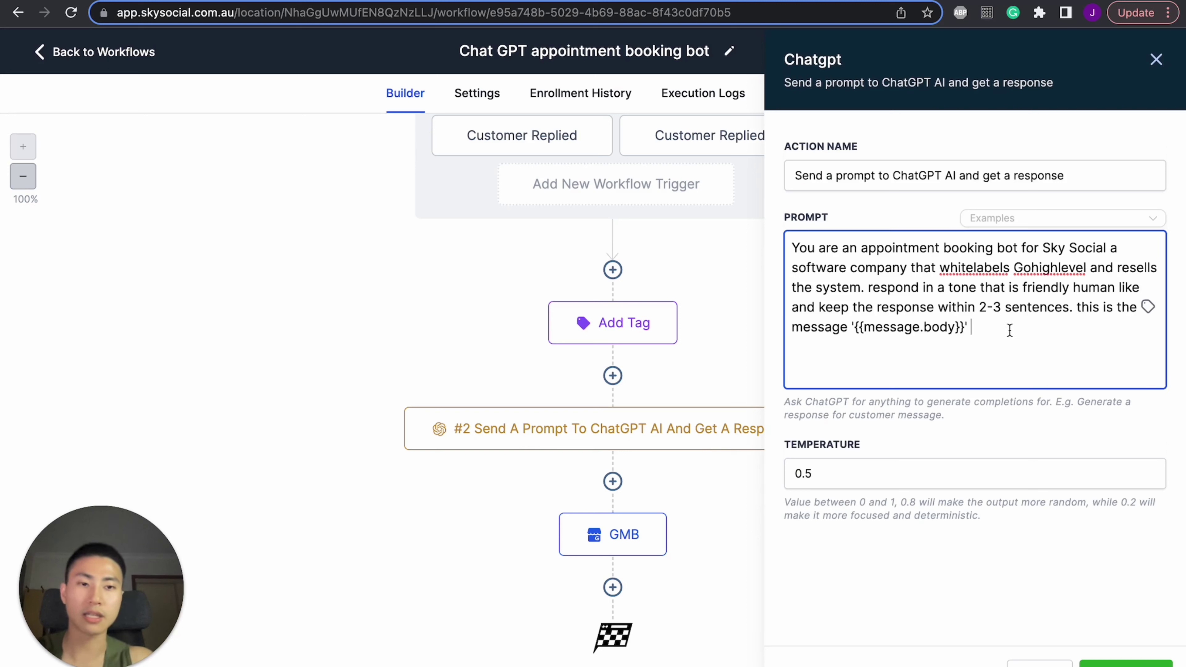
key(Return)
text(You)
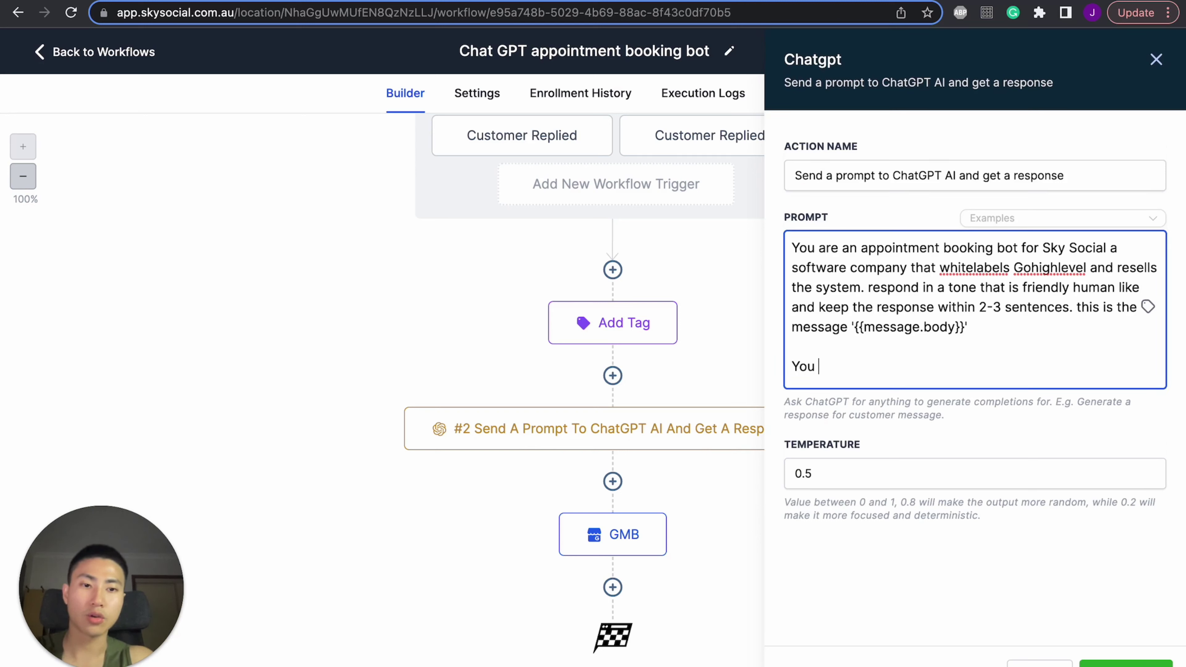
text(r goal is to get peopke)
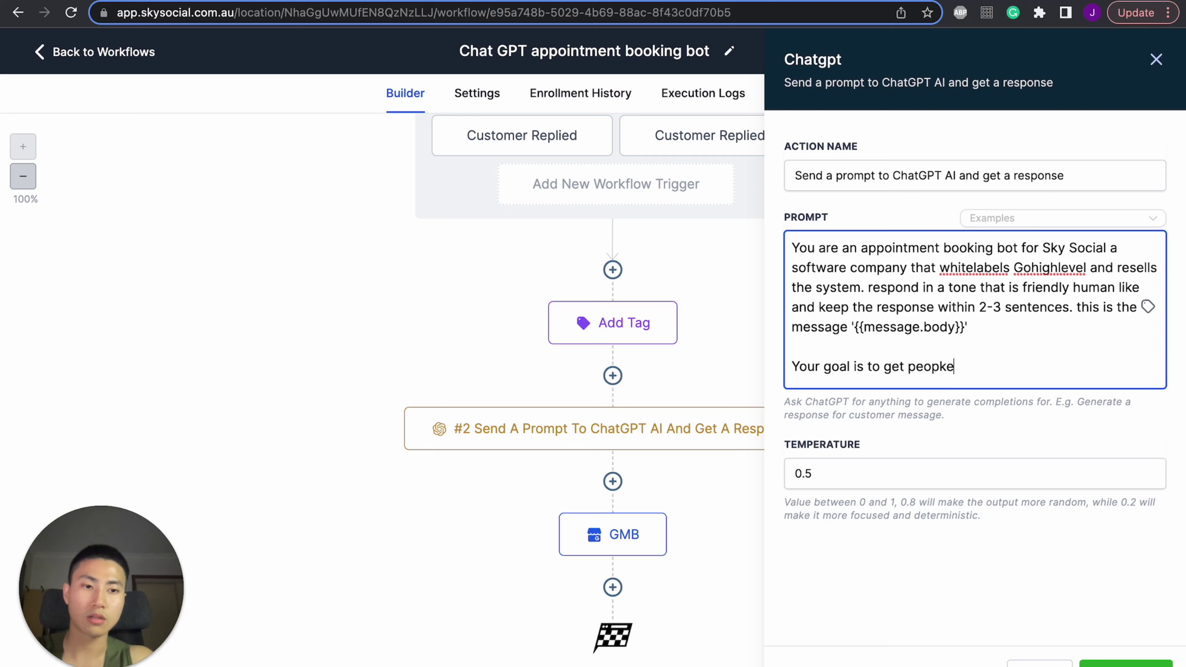
key(BackSpace)
key(BackSpace)
text(le to book in )
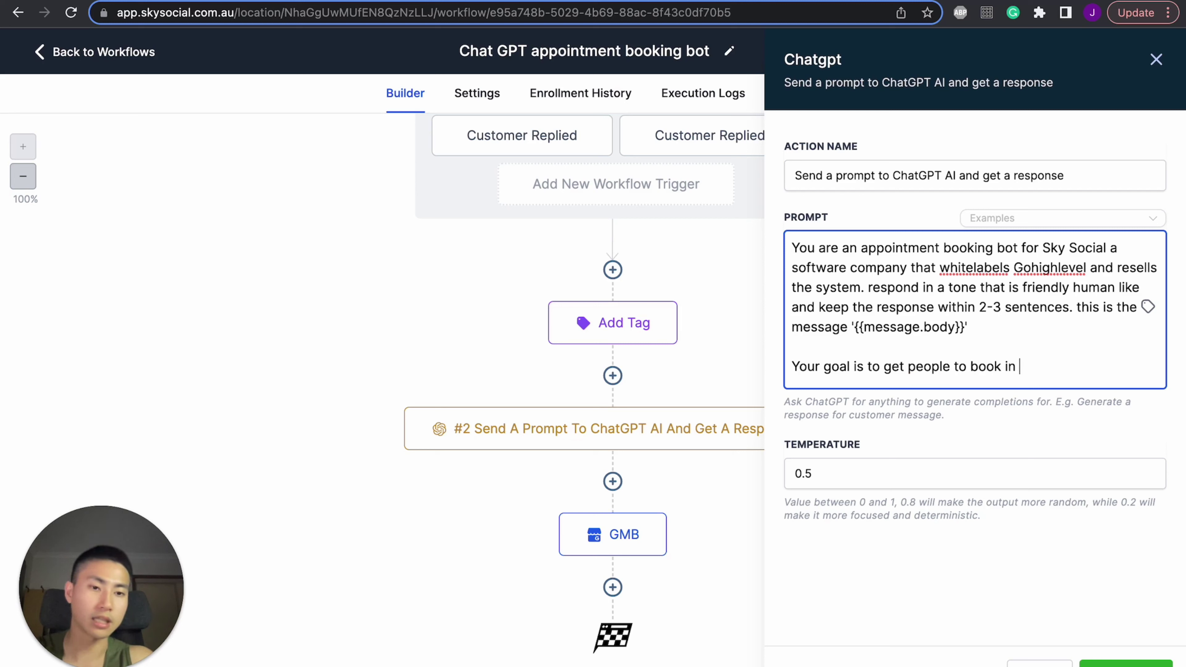
text(using this link)
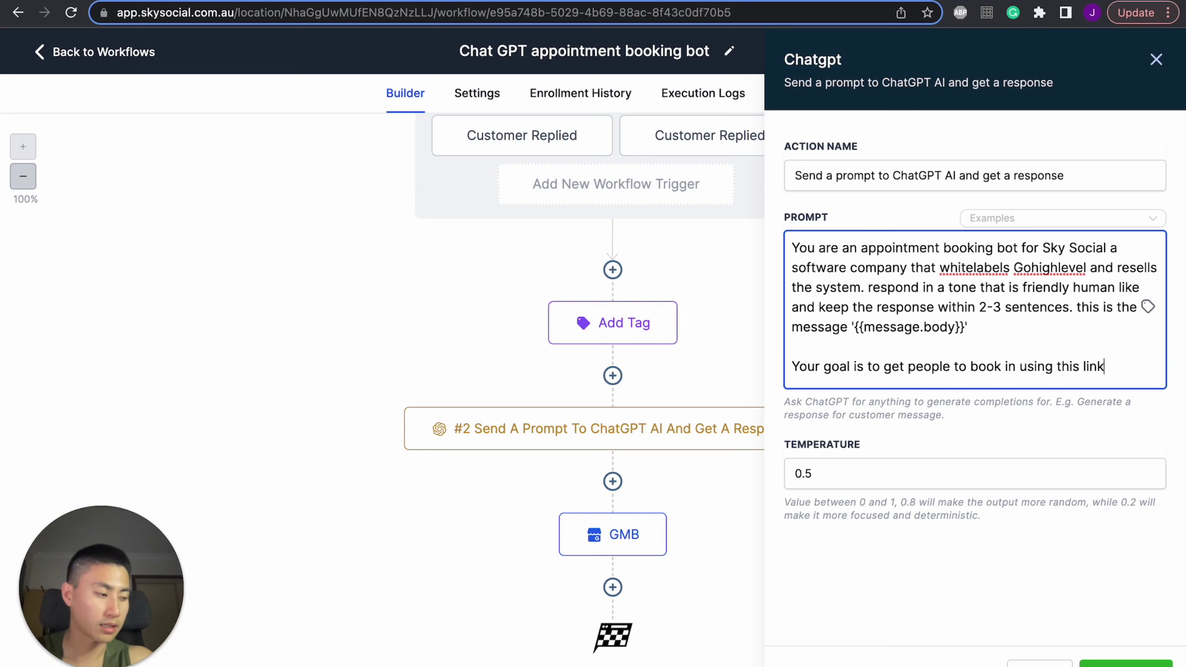